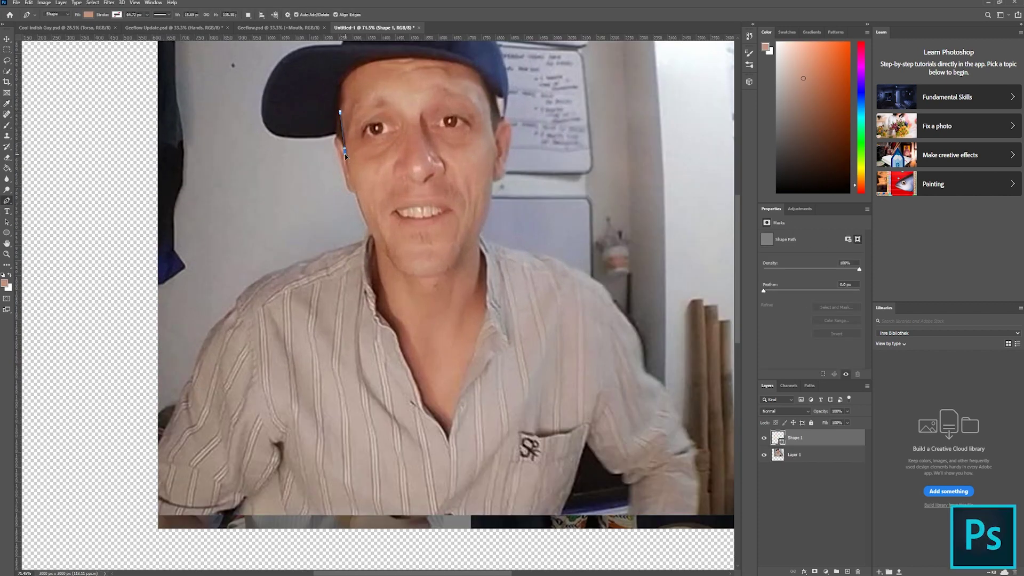
Trace the face shape along the jaw, around the chin and up the opposite cheek with the Pen tool
scroll(365, 212, up, 3)
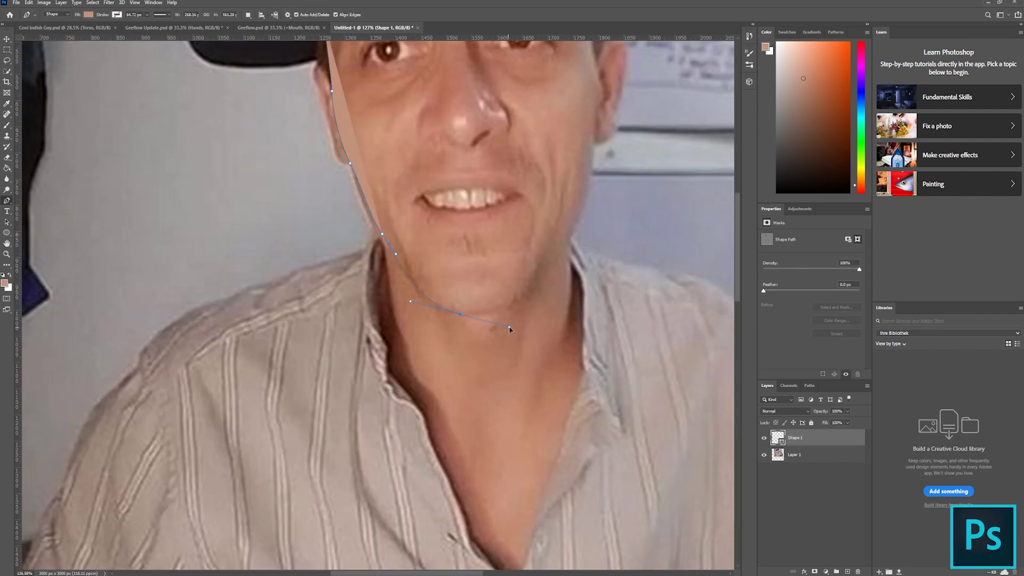
drag(510, 329, 514, 326)
drag(591, 187, 590, 187)
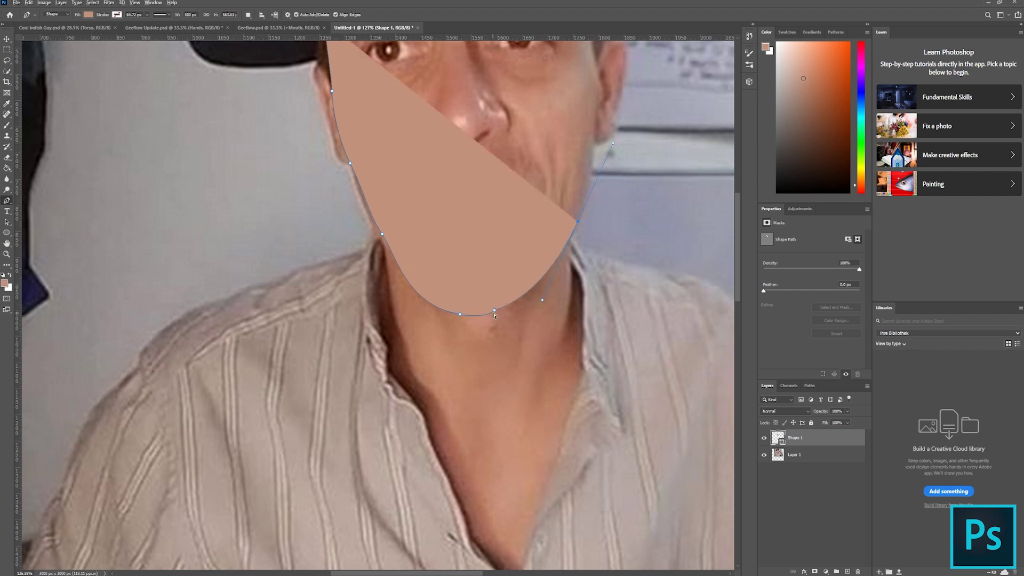
scroll(482, 314, up, 5)
click(533, 297)
scroll(533, 299, down, 7)
scroll(598, 198, up, 5)
click(563, 235)
drag(556, 301, 573, 260)
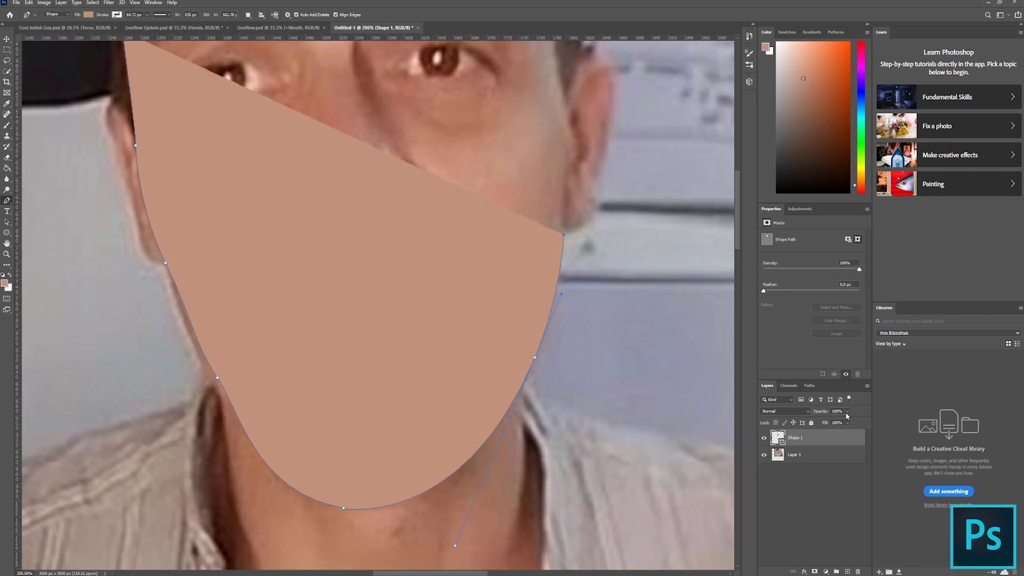
Lower the face shape's opacity to 47% and continue its outline up the cheek past the ear
click(847, 412)
drag(848, 421, 828, 422)
scroll(592, 275, up, 2)
drag(556, 300, 555, 299)
scroll(426, 523, down, 5)
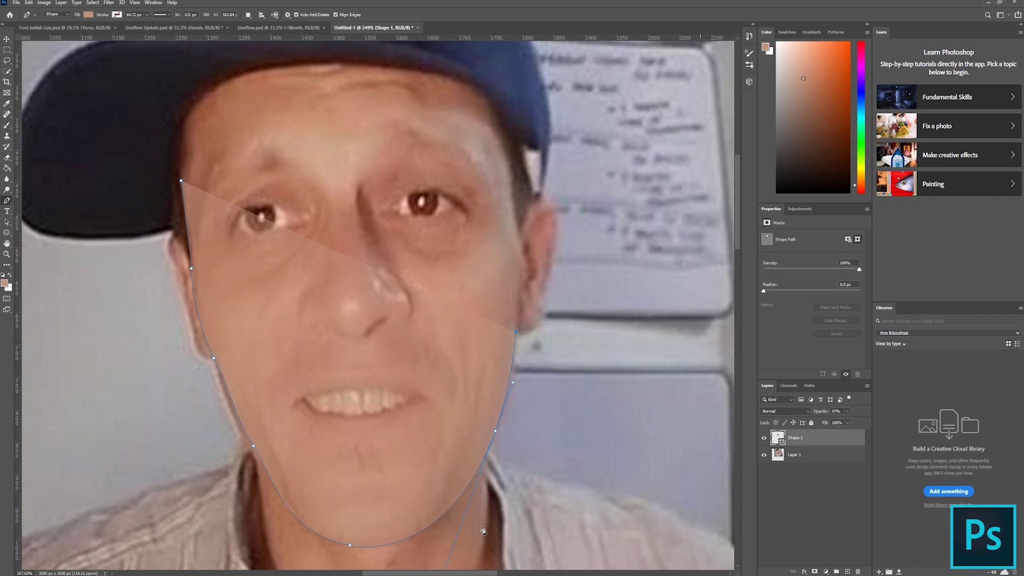
scroll(406, 525, up, 3)
drag(443, 564, 442, 563)
scroll(587, 165, up, 3)
drag(540, 172, 538, 58)
scroll(538, 57, down, 3)
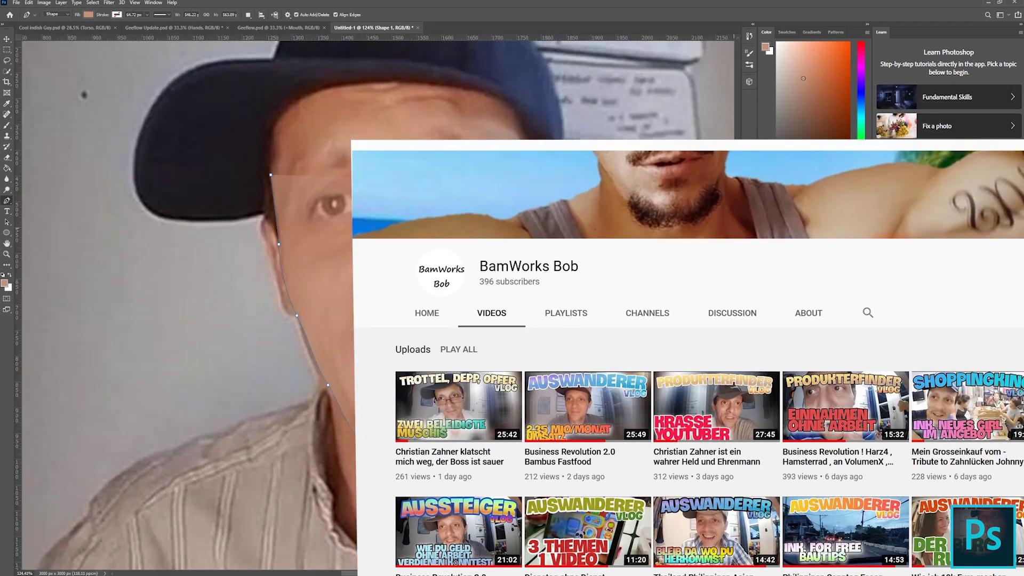
Curve the face outline around the forehead beneath the cap and finish it at the temple
drag(236, 208, 224, 215)
mouse_move(217, 344)
mouse_down()
mouse_move(223, 395)
mouse_move(215, 345)
mouse_up()
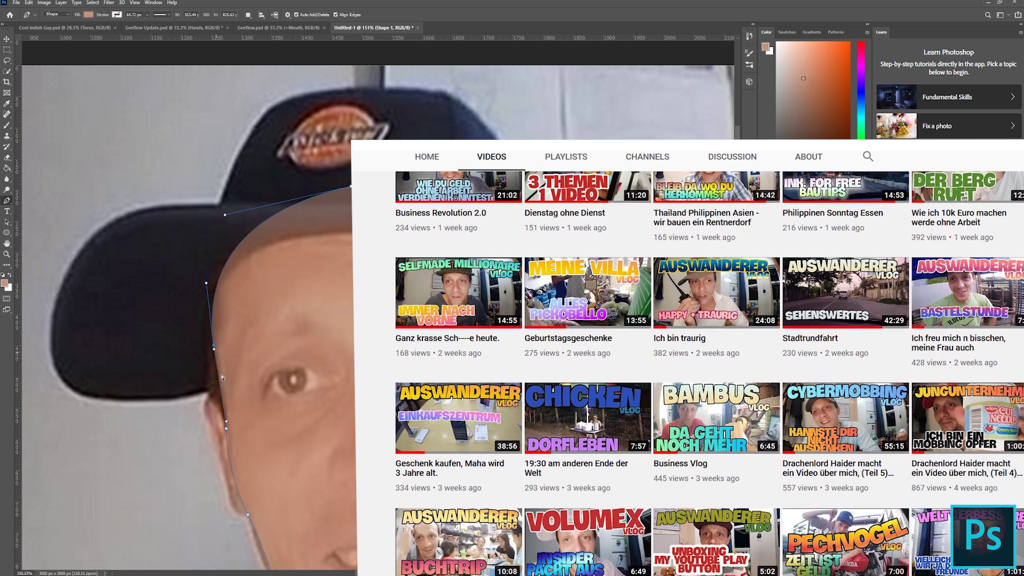
scroll(217, 346, up, 5)
scroll(239, 366, down, 10)
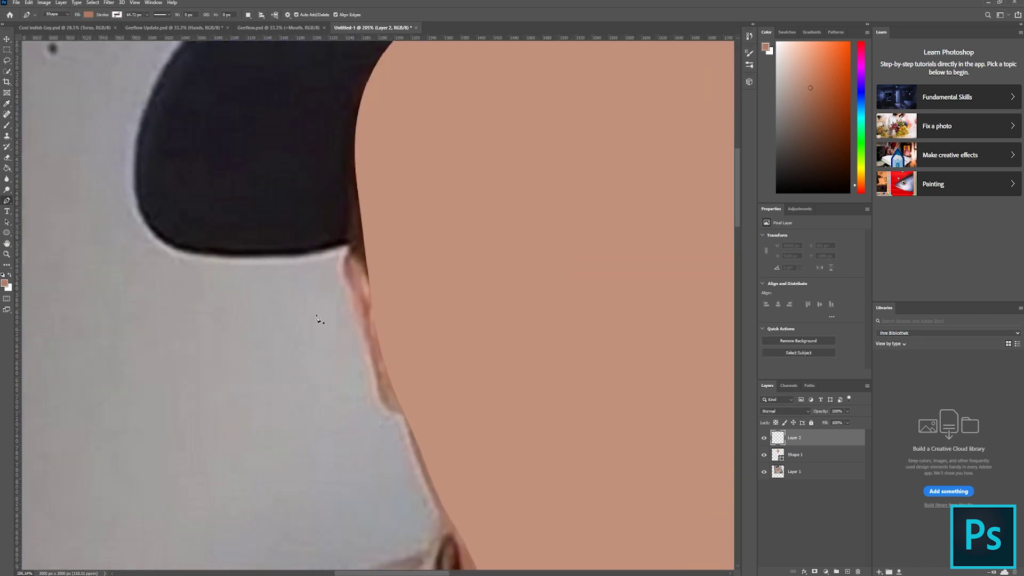
Trace the ear beside the face with the Pen tool and name the ears layer Ears
click(364, 333)
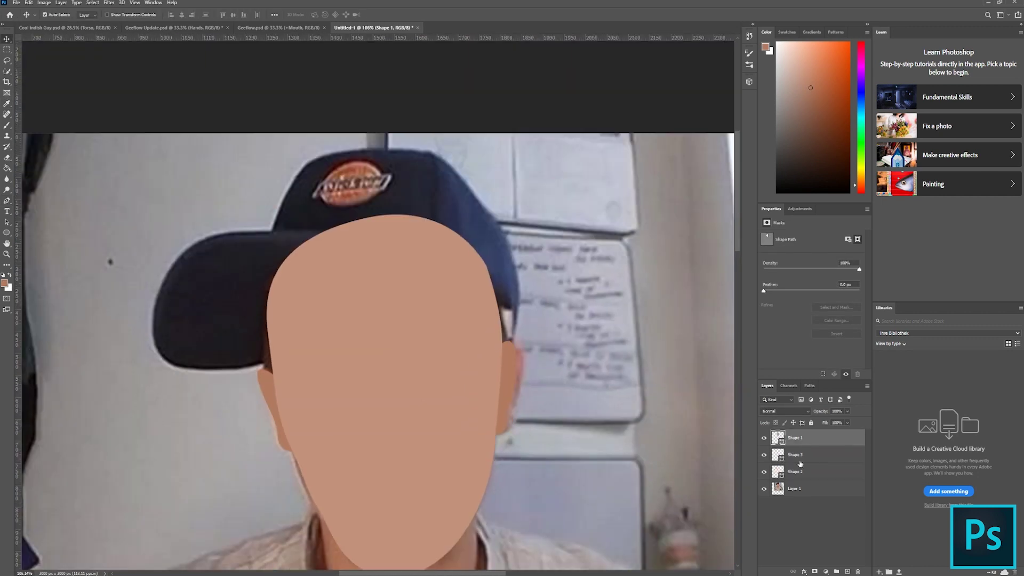
double_click(801, 454)
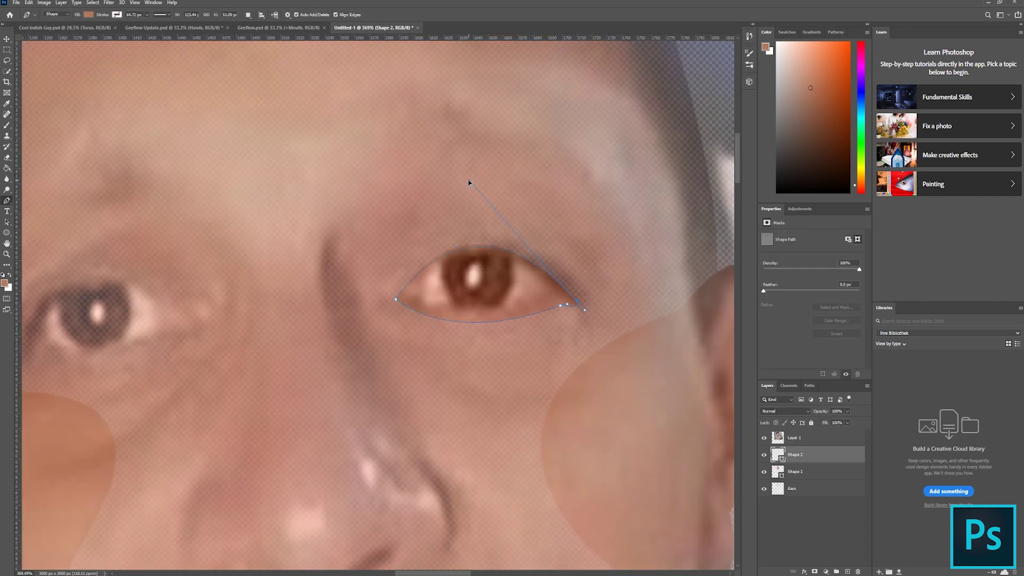
Hide the photo layer, load the eye path as a selection and cut the eye opening out of the face shape
scroll(612, 301, down, 3)
key(ctrl+t)
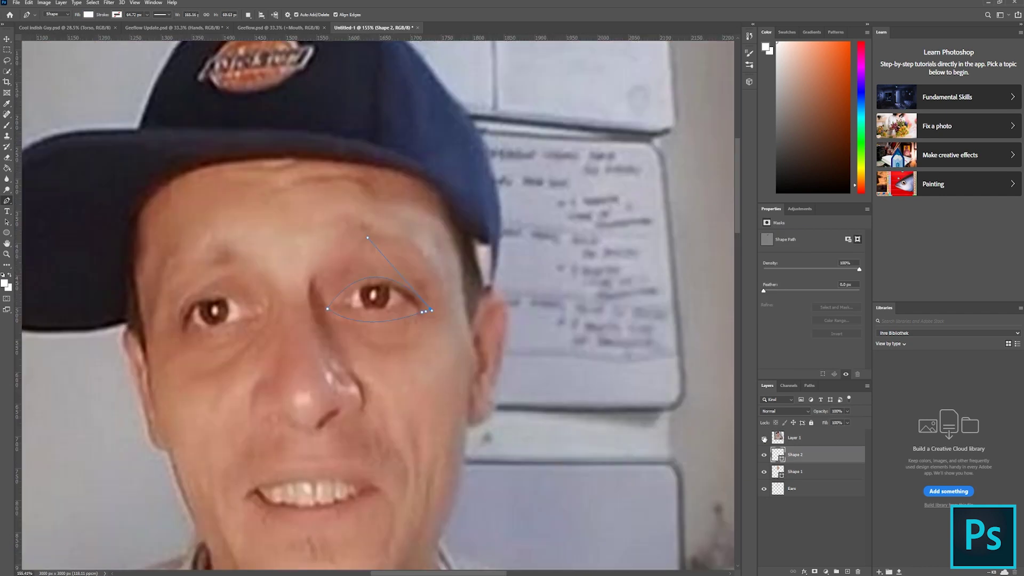
click(764, 439)
click(809, 386)
right_click(804, 404)
click(830, 427)
click(767, 385)
click(806, 471)
Duplicate the Shape 2 eye layer and place the copy, slightly rotated, at the other eye's position
right_click(809, 456)
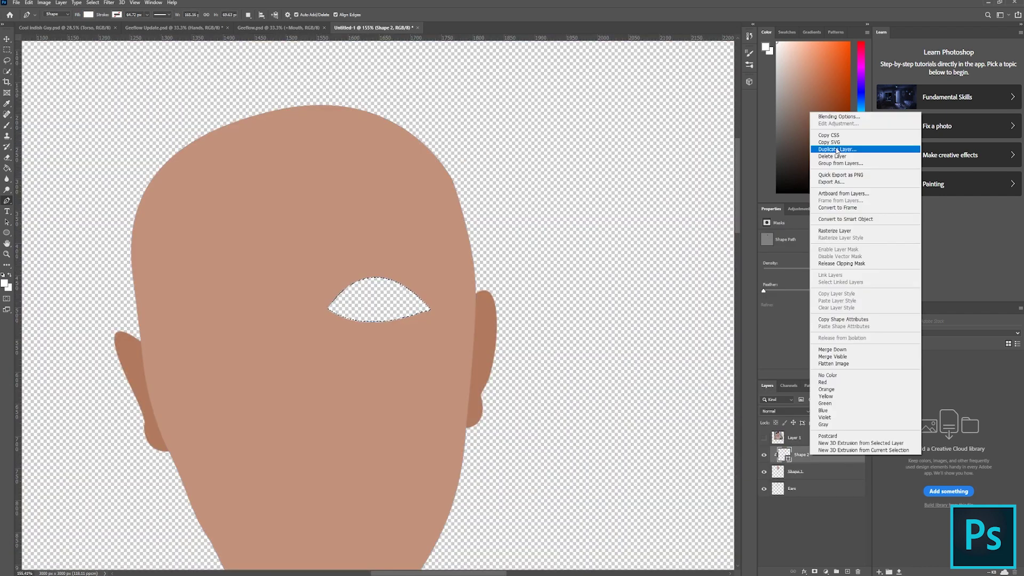
click(835, 148)
key(ctrl+d)
right_click(805, 457)
key(Return)
key(ctrl+t)
drag(379, 307, 235, 327)
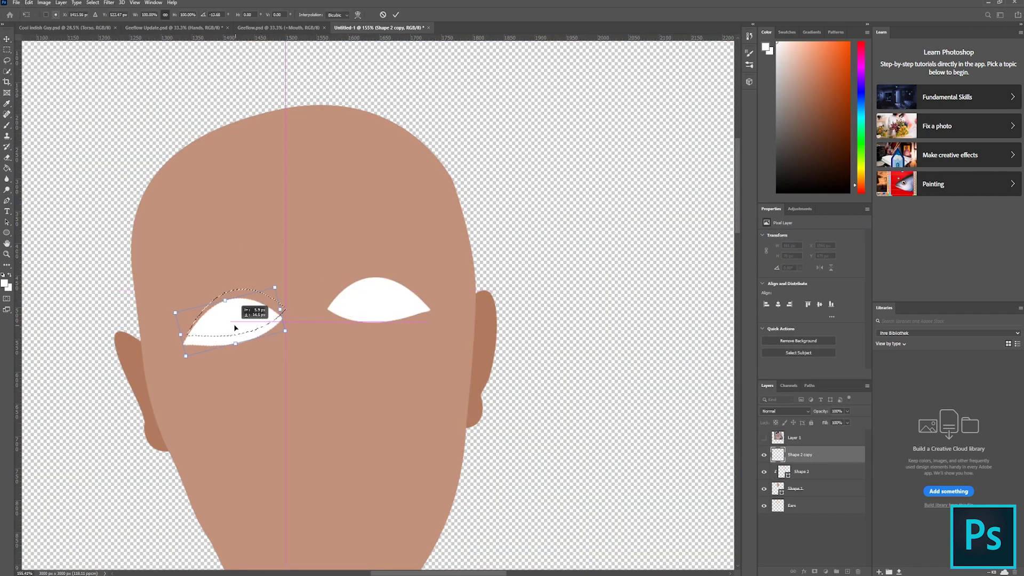
key(Return)
Cut the copied eye's outline out of the face shape and hide the eye copy
ctrl+click(778, 455)
click(817, 490)
key(Delete)
click(764, 455)
Make a selection from the original eye's Shape 2 path
click(826, 476)
right_click(805, 475)
click(809, 386)
right_click(796, 403)
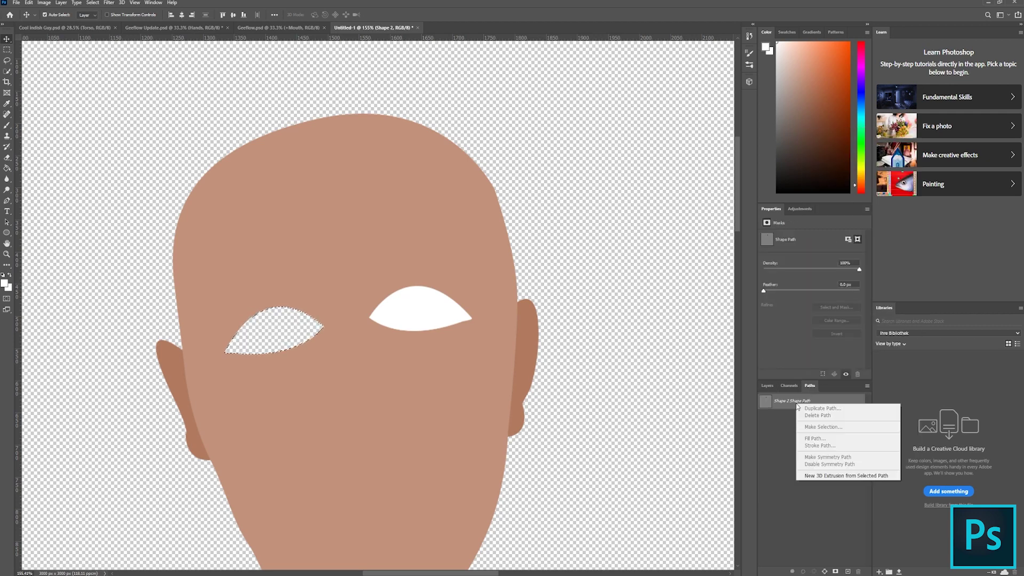
click(819, 427)
click(767, 386)
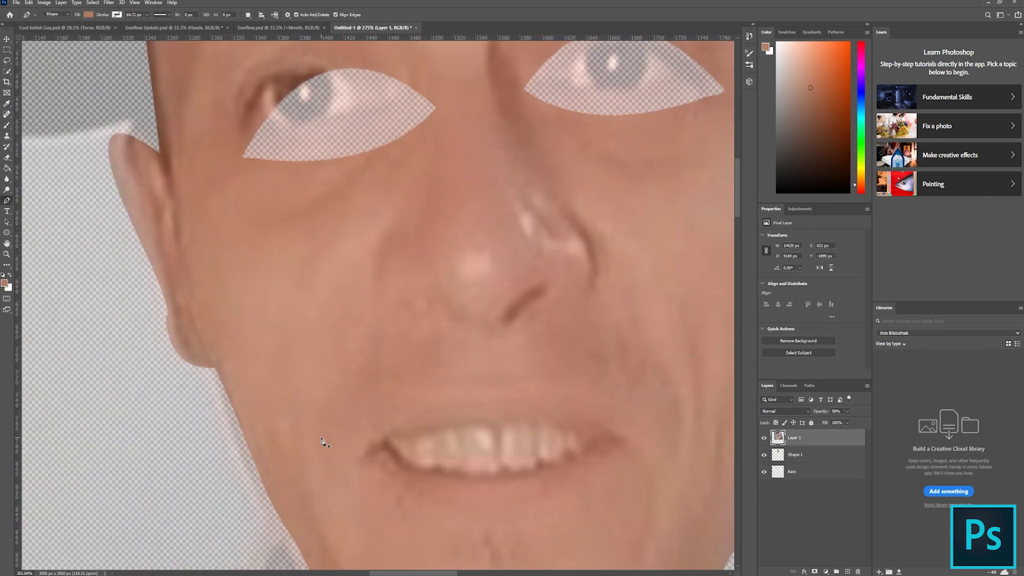
Trace the nose contour and a nostril over the semi-transparent photo with the Pen tool
click(544, 194)
click(583, 295)
click(544, 345)
click(576, 324)
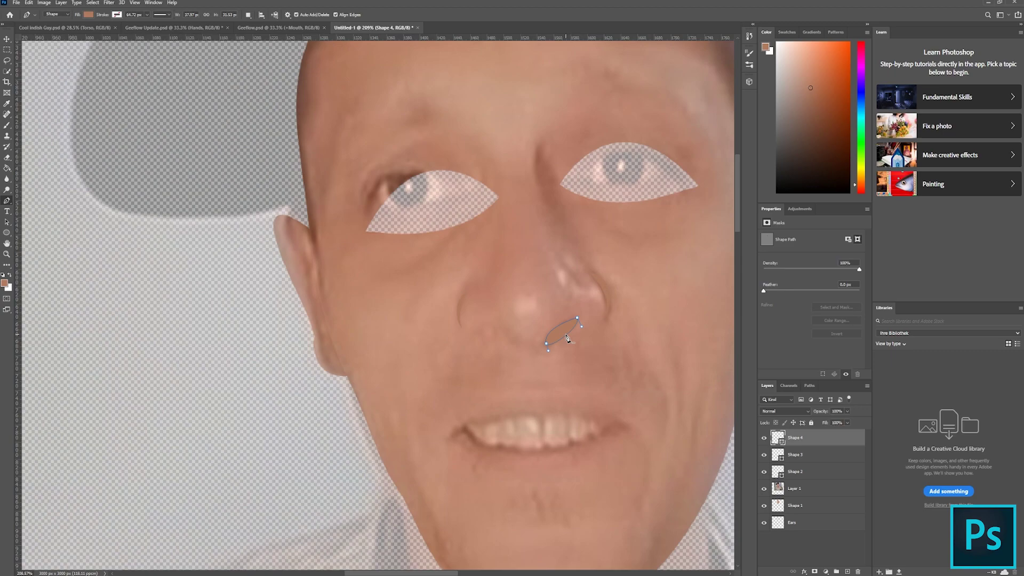
Trace the cap's outline above the forehead with the Pen tool
click(796, 471)
click(459, 157)
click(477, 113)
drag(543, 71, 597, 69)
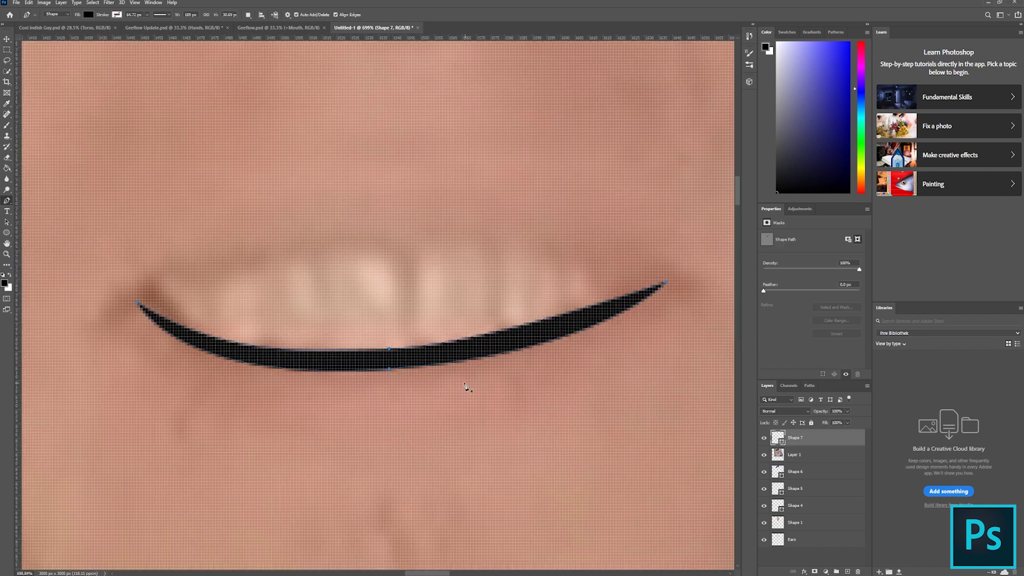
Rasterize the black mouth shape layer and hide the reference photo
scroll(389, 377, down, 14)
right_click(807, 440)
click(838, 215)
click(764, 455)
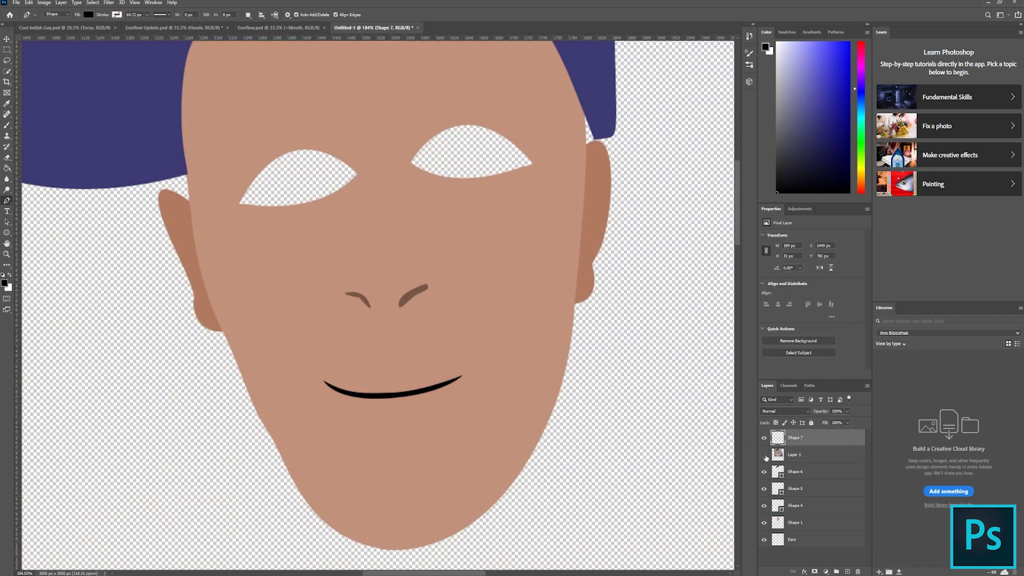
scroll(395, 382, down, 3)
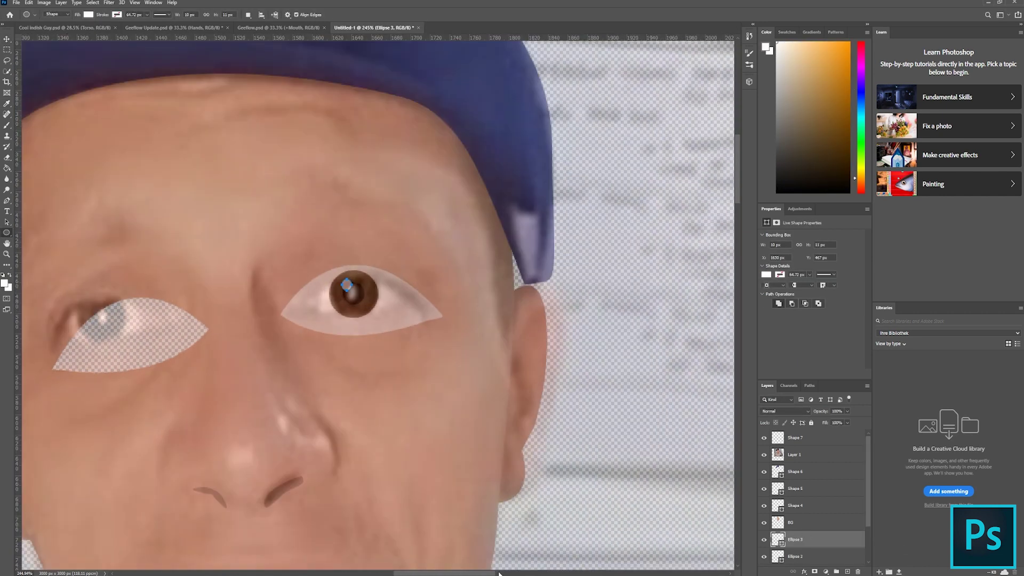
Merge the iris, pupil and highlight ellipse layers into one layer and name it +Left Pupil
drag(496, 574, 466, 574)
scroll(813, 523, down, 3)
shift+click(805, 524)
right_click(816, 506)
click(837, 396)
double_click(797, 524)
text(+Left Pupil)
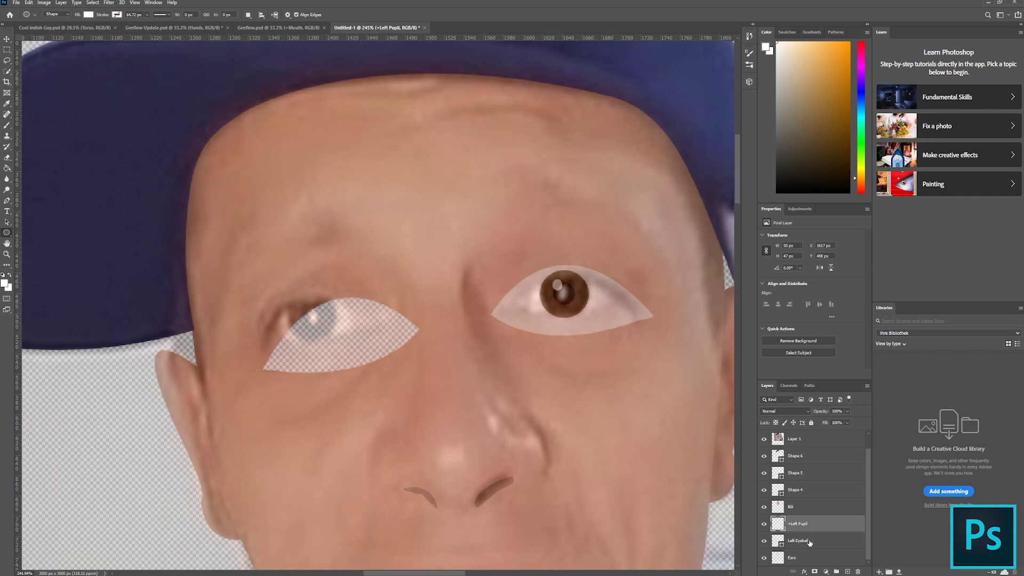
Select the +Left Pupil layer and hide the reference photo layer
click(806, 541)
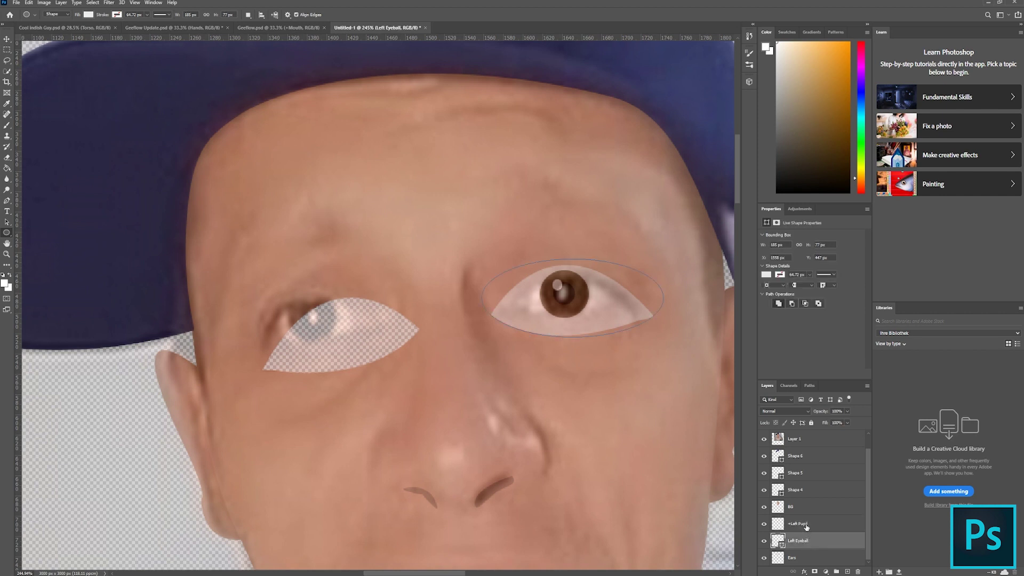
click(806, 525)
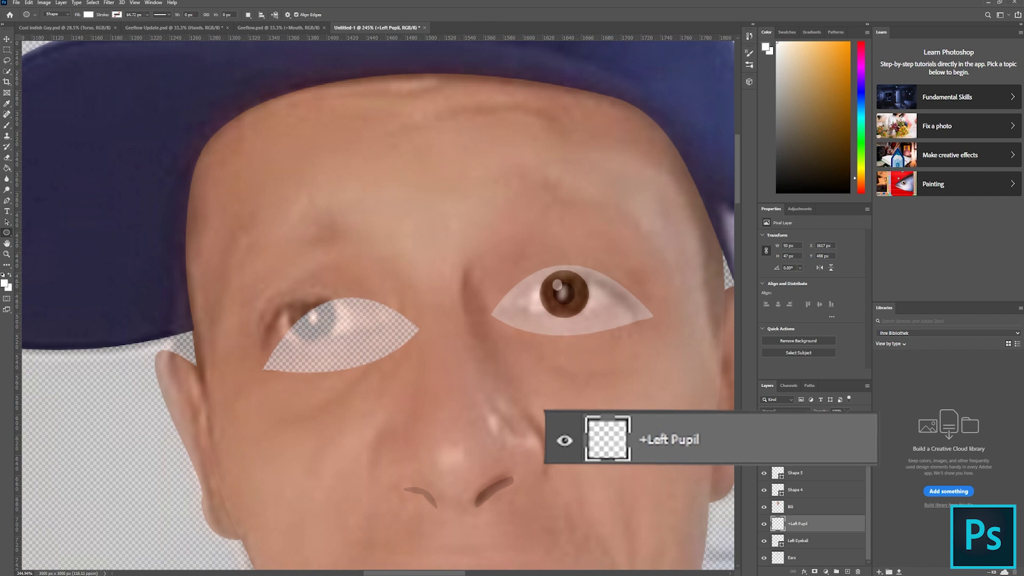
click(764, 439)
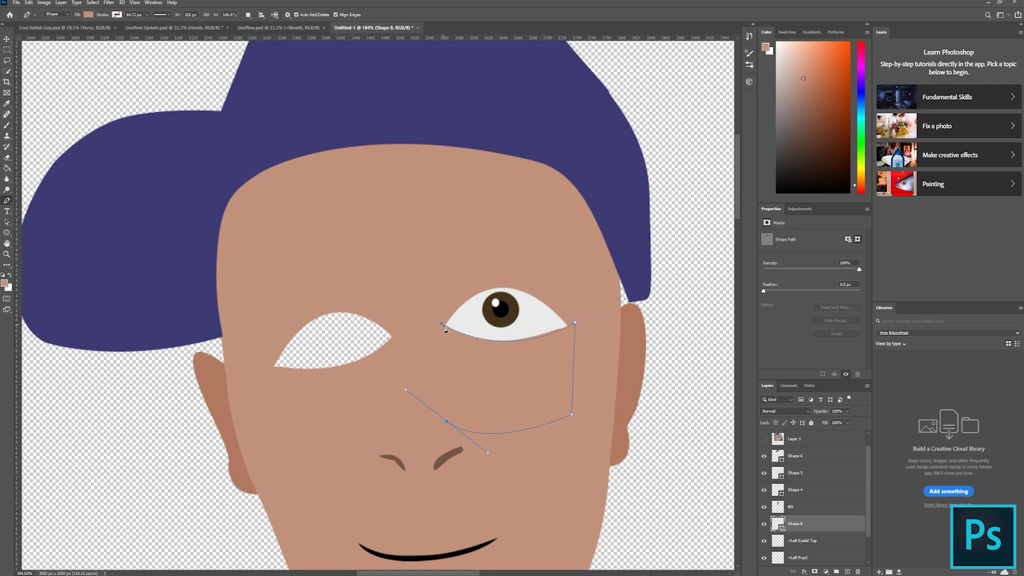
Close the lower eyelid shape at the eye's inner corner and move its layer beneath +Left Eyelid Top
click(442, 324)
click(806, 508)
drag(809, 524, 812, 547)
scroll(812, 548, down, 1)
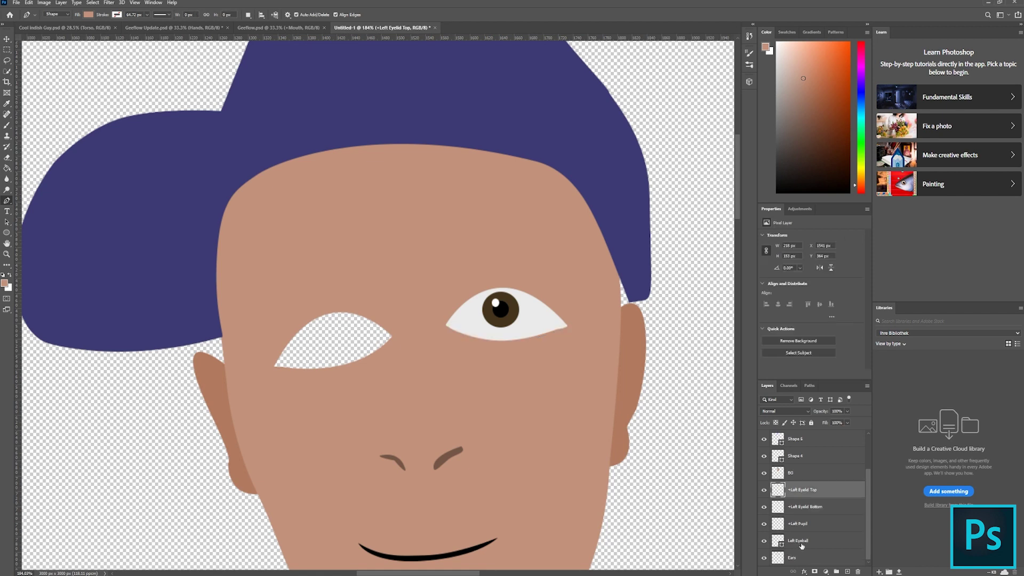
Group the eyelid, pupil and eyeball layers of the finished eye and name the group +Left Eye
shift+click(802, 541)
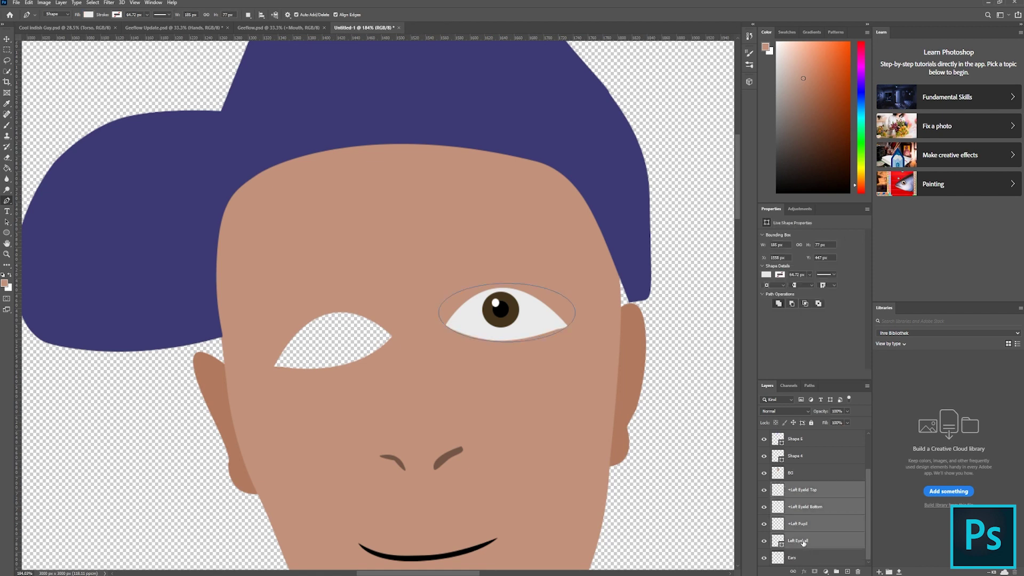
click(836, 572)
double_click(795, 536)
text(Left Ey)
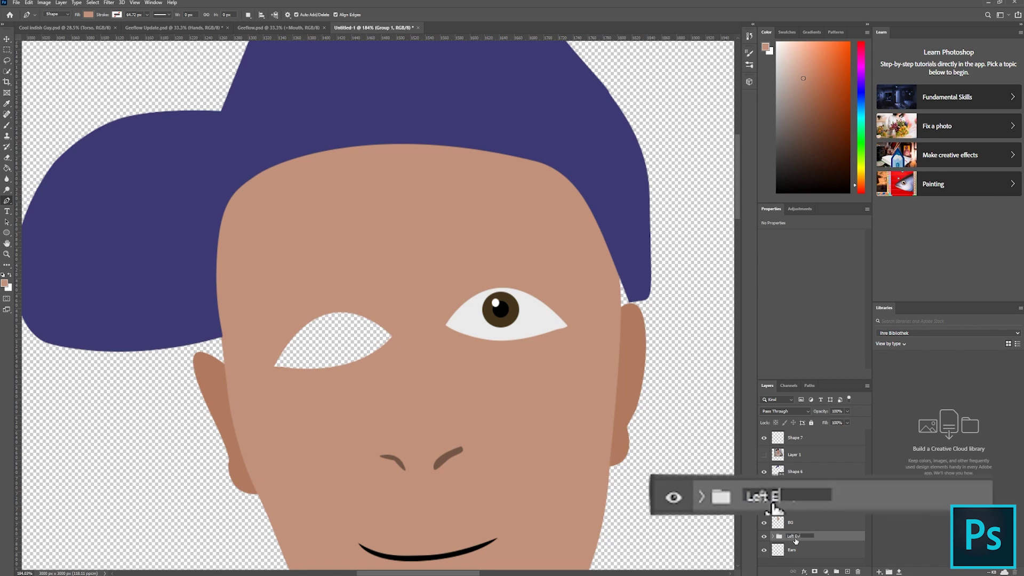
text(e)
key(Home)
text(+)
key(Return)
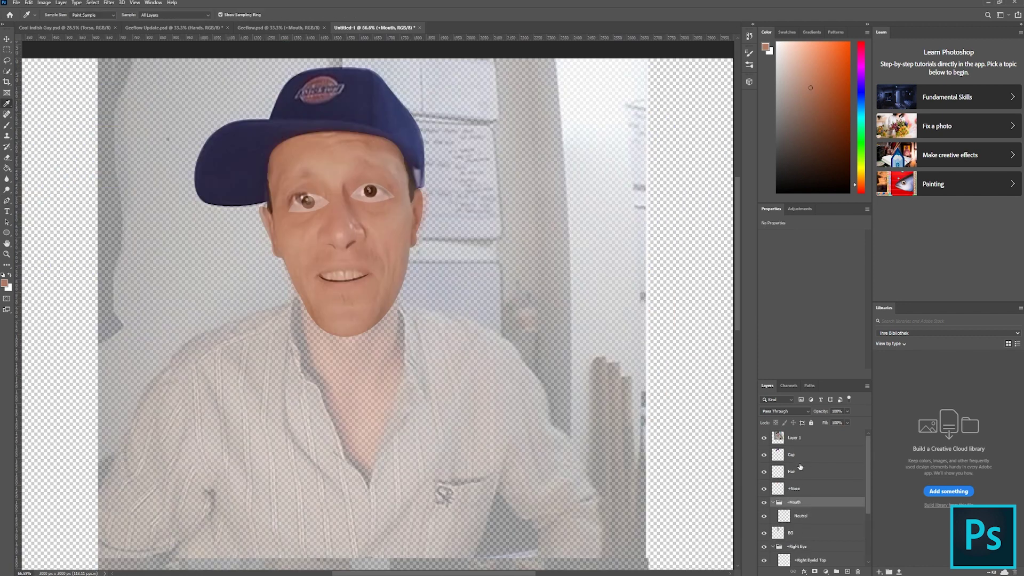
Group all layers from Cap down to Ears and name the group Head
click(800, 457)
scroll(806, 549, down, 3)
shift+click(799, 558)
click(837, 571)
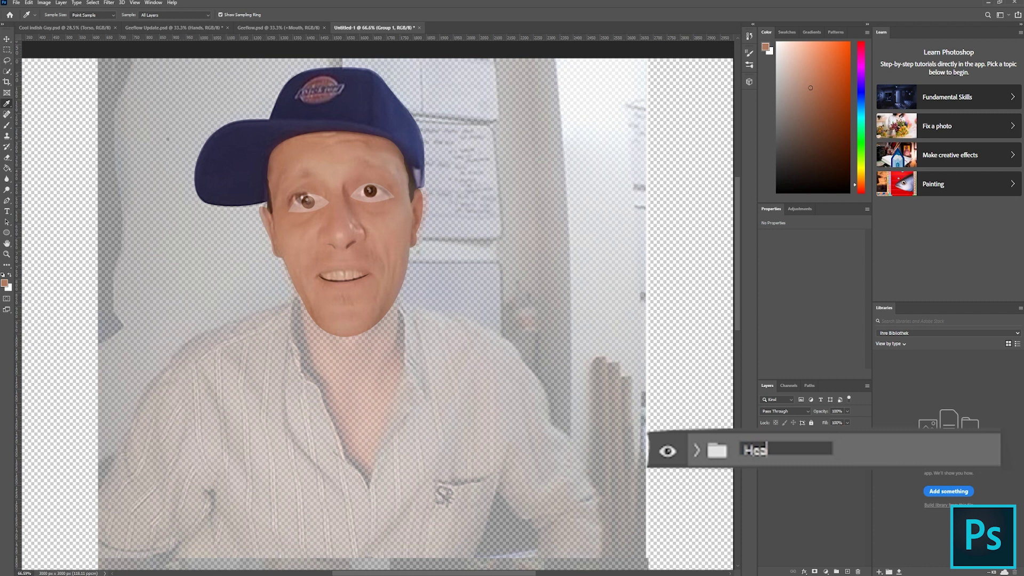
Create a new layer group named Body
click(807, 526)
click(837, 572)
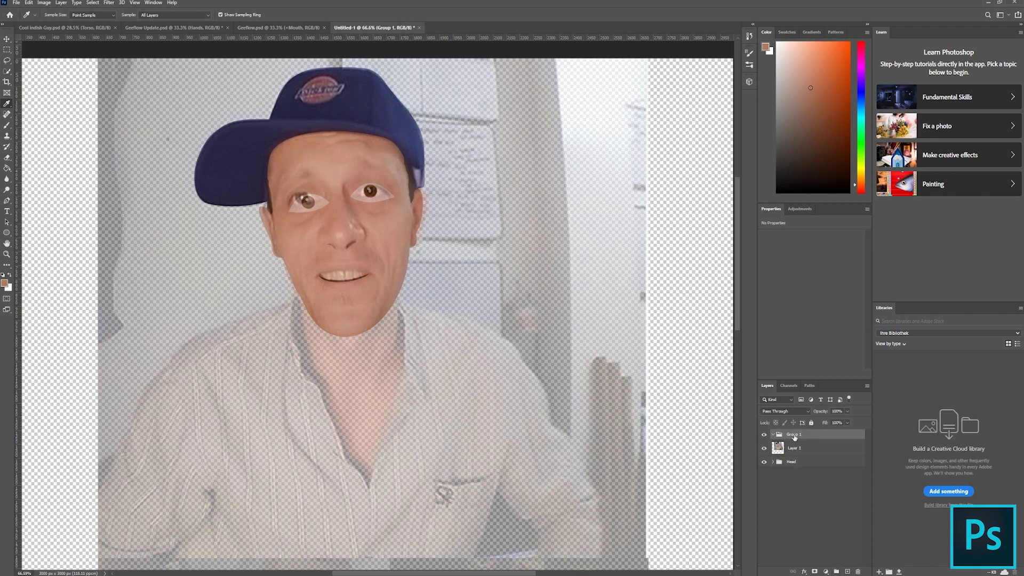
text(Body)
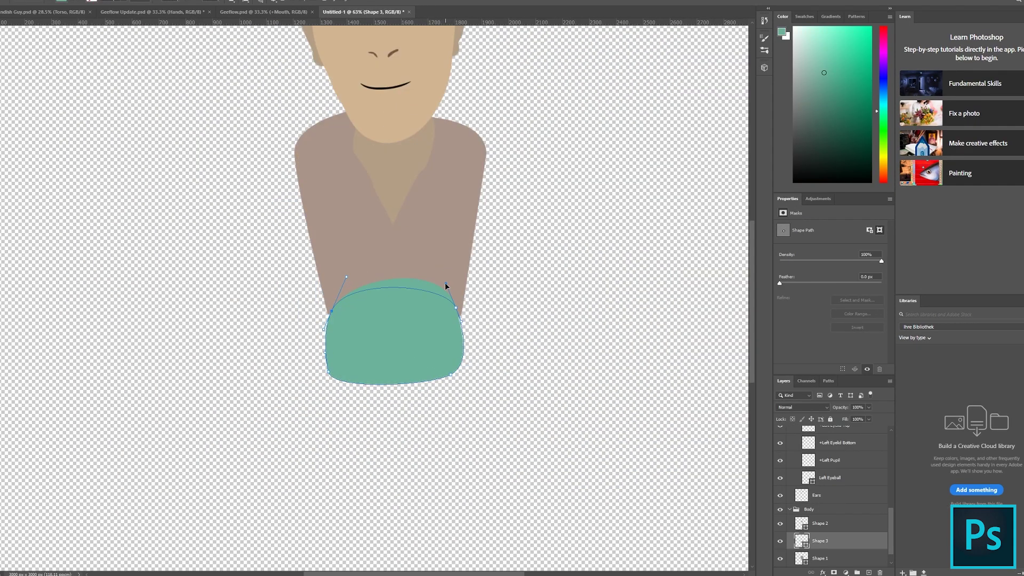
Finish the teal hip shape below the torso and place it beneath the shirt's Shape 1 layer
scroll(455, 398, down, 5)
scroll(385, 453, up, 4)
scroll(396, 514, down, 3)
click(824, 553)
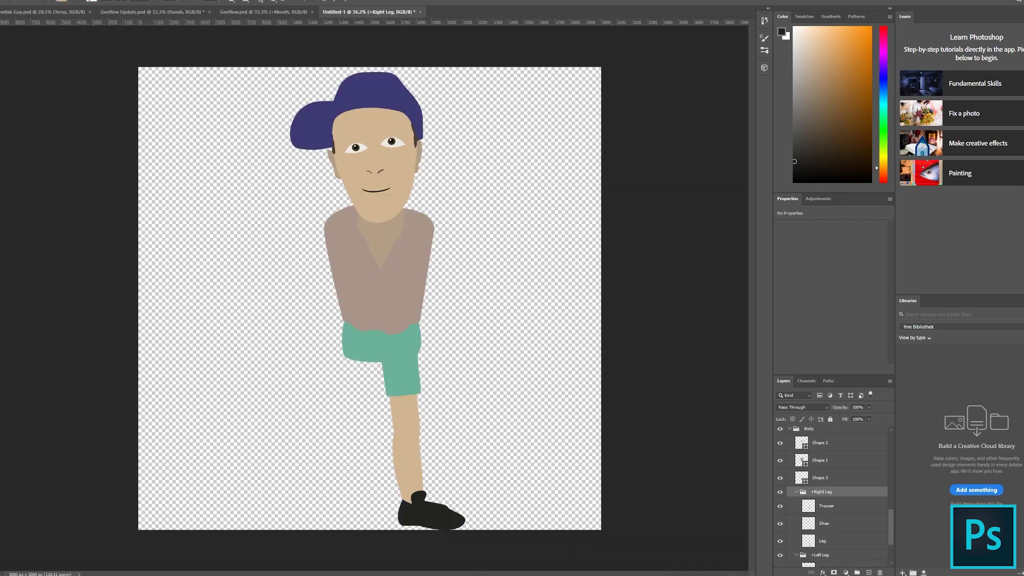
Place the mirrored +Right Leg group on the opposite side of the hips and collapse the group
drag(447, 415, 363, 414)
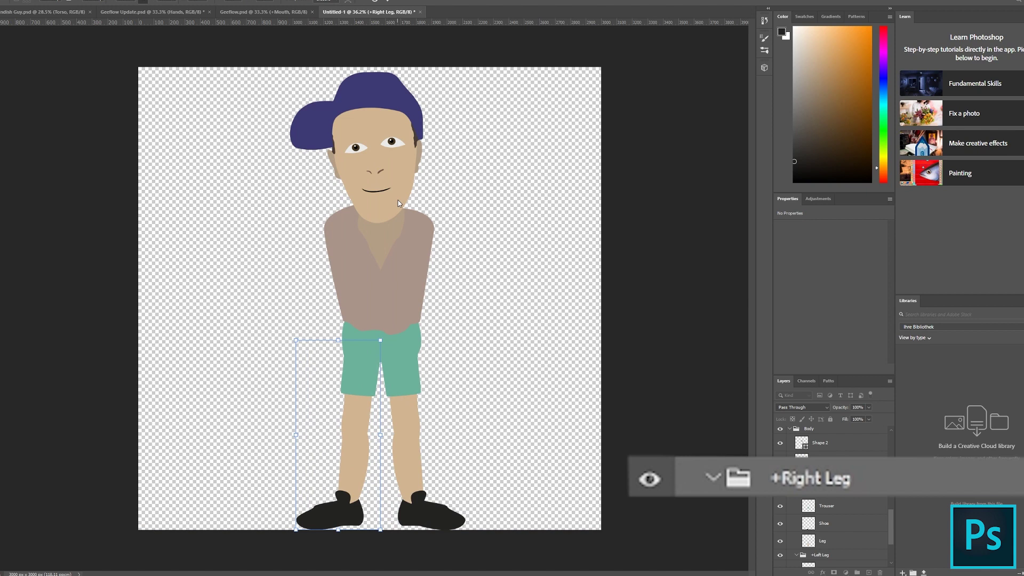
scroll(400, 196, down, 1)
click(796, 481)
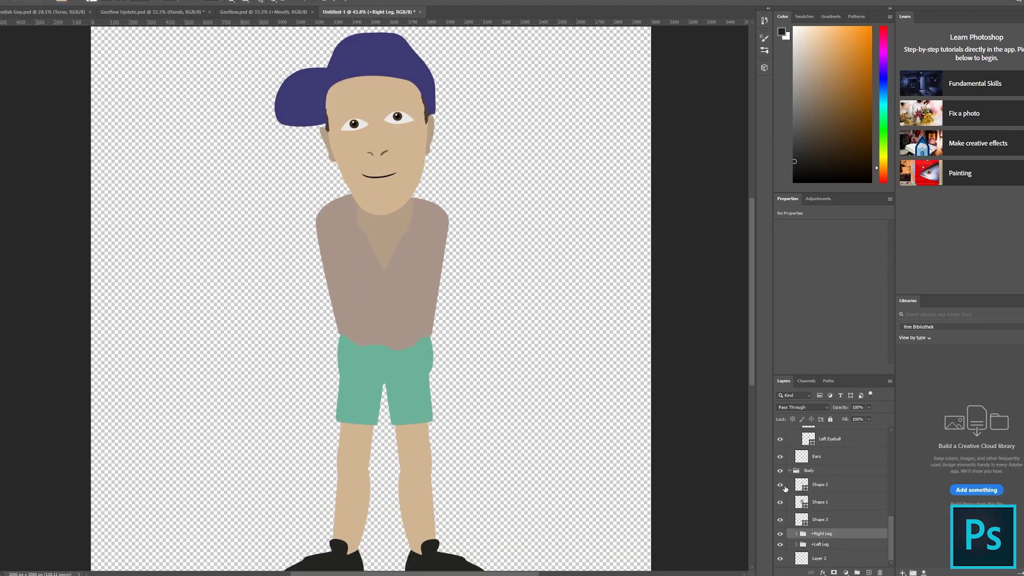
Rename the torso's Shape 1 layer to Shirt
double_click(818, 502)
text(Shirt)
click(826, 520)
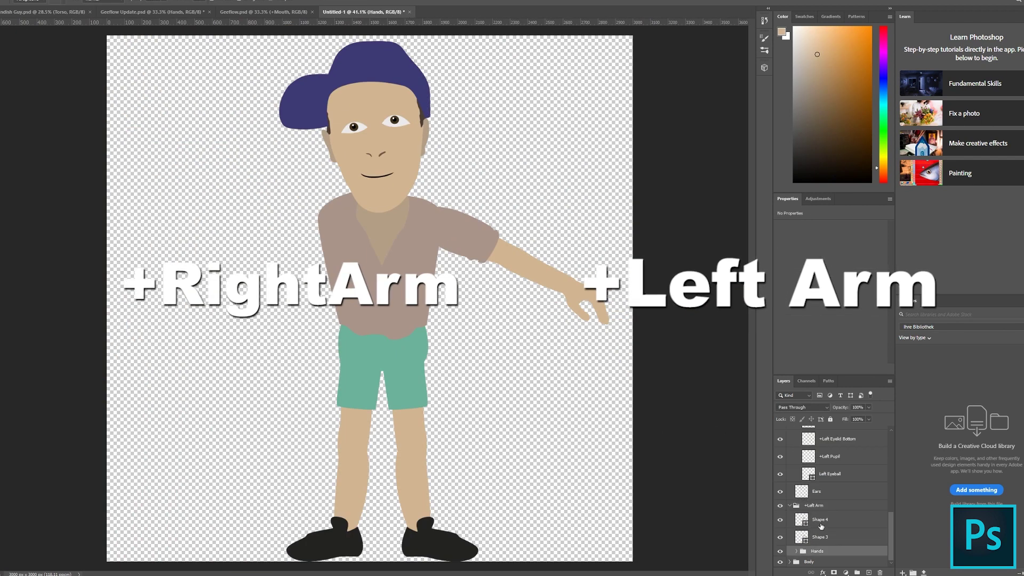
Open the layer options for Shape 4 in the +Left Arm group
right_click(821, 526)
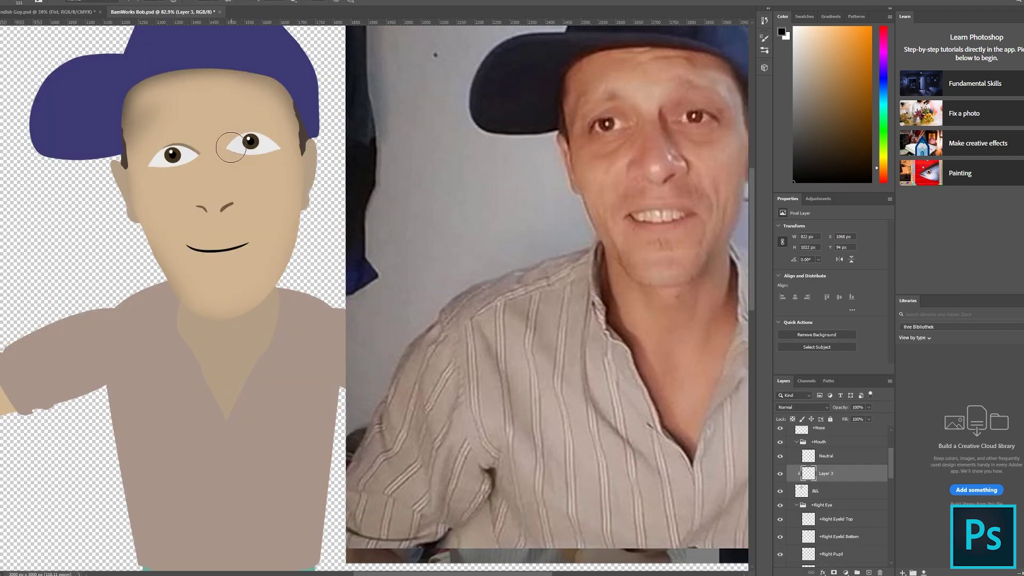
Brush soft shading around both eyes on the clipped layer above the BG face layer
drag(231, 147, 277, 152)
mouse_move(153, 165)
mouse_down()
mouse_move(190, 153)
mouse_move(167, 147)
mouse_move(191, 144)
mouse_move(157, 159)
mouse_move(191, 154)
mouse_up()
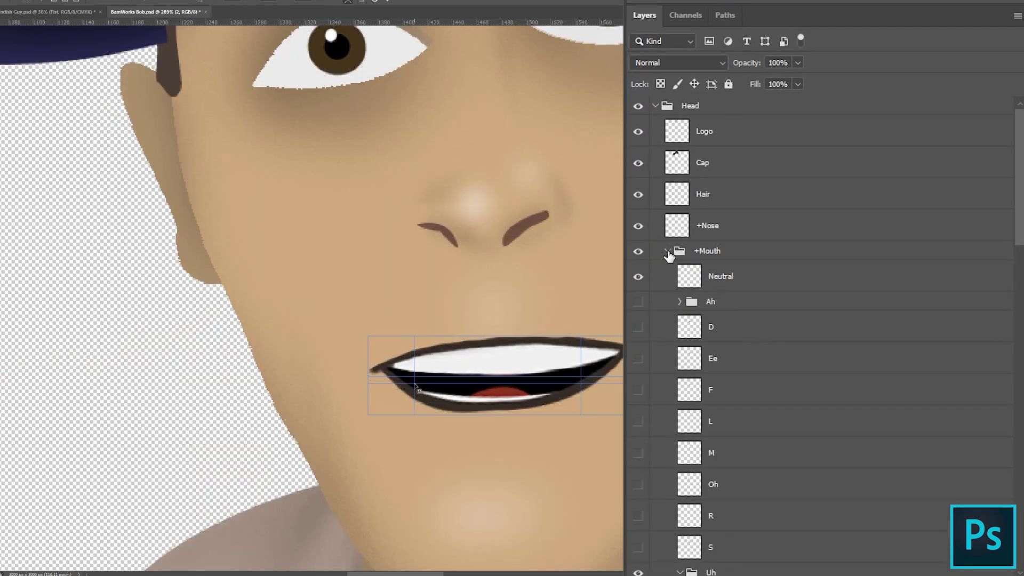
Split the warp grid inside the open mouth and pull its inner points slightly downward
alt+click(414, 384)
drag(581, 383, 581, 388)
drag(1021, 208, 1020, 221)
drag(599, 388, 600, 385)
drag(1020, 221, 1019, 229)
drag(414, 383, 414, 388)
drag(1018, 230, 1017, 235)
Pull the warp grid's lower edge and its curve handles down to lower the bottom lip
drag(415, 415, 415, 418)
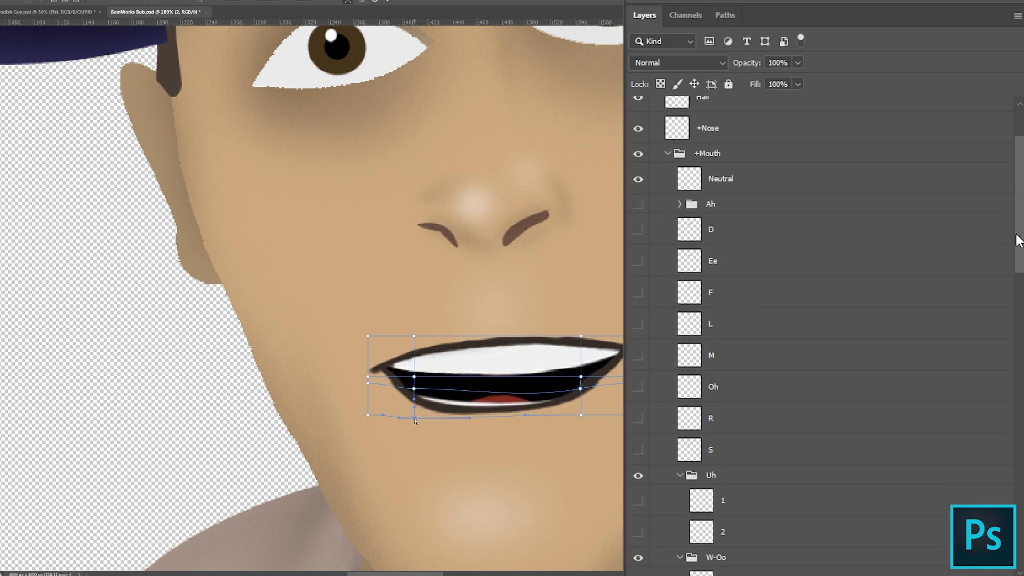
drag(1018, 235, 1016, 242)
drag(581, 415, 580, 421)
drag(1016, 242, 1014, 255)
drag(524, 421, 521, 427)
drag(1015, 255, 1014, 259)
drag(470, 419, 471, 422)
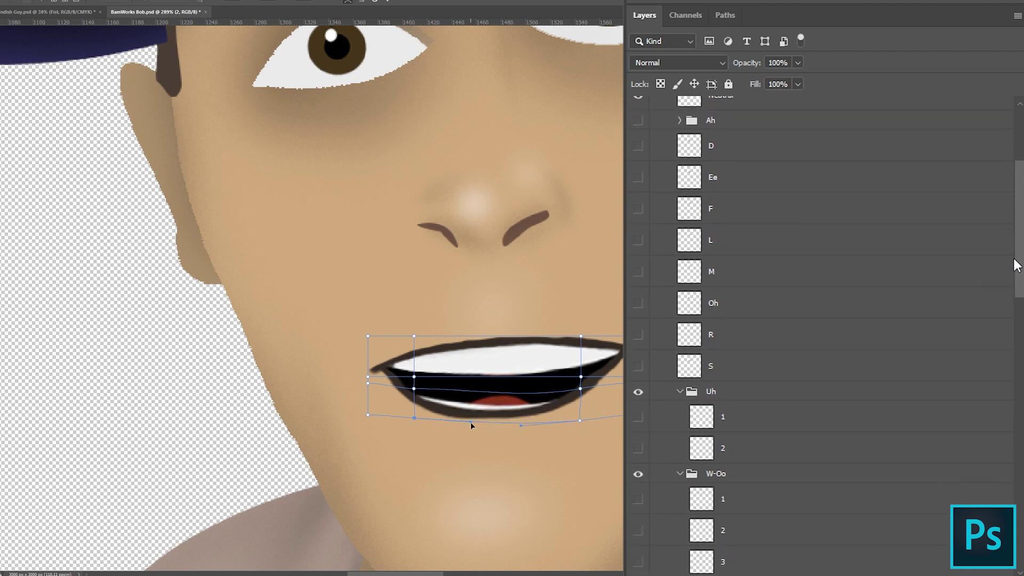
drag(1015, 259, 1015, 261)
scroll(602, 382, up, 3)
drag(565, 375, 598, 381)
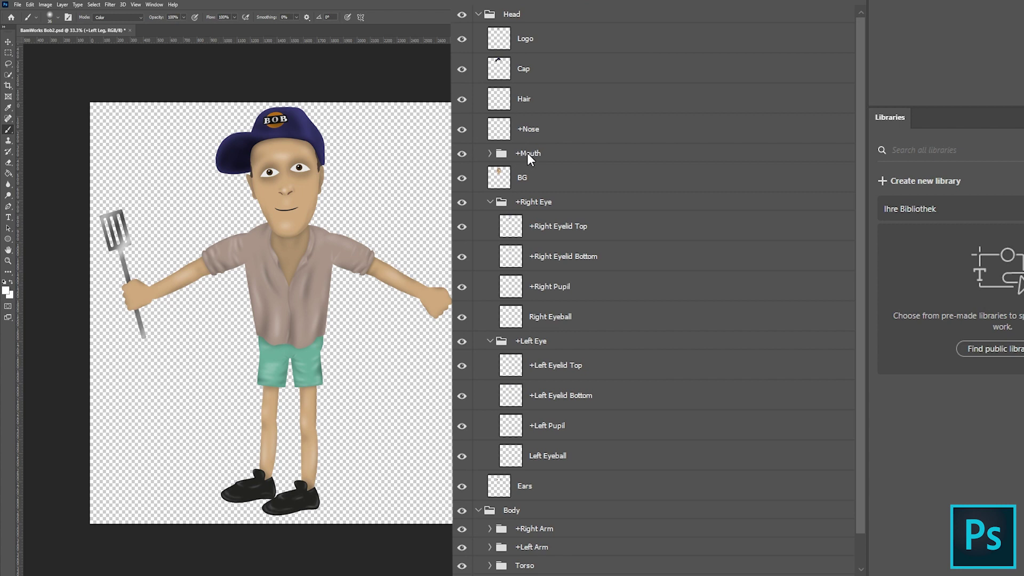
Expand the +Mouth group to review its mouth-shape layers and collapse it again
click(489, 153)
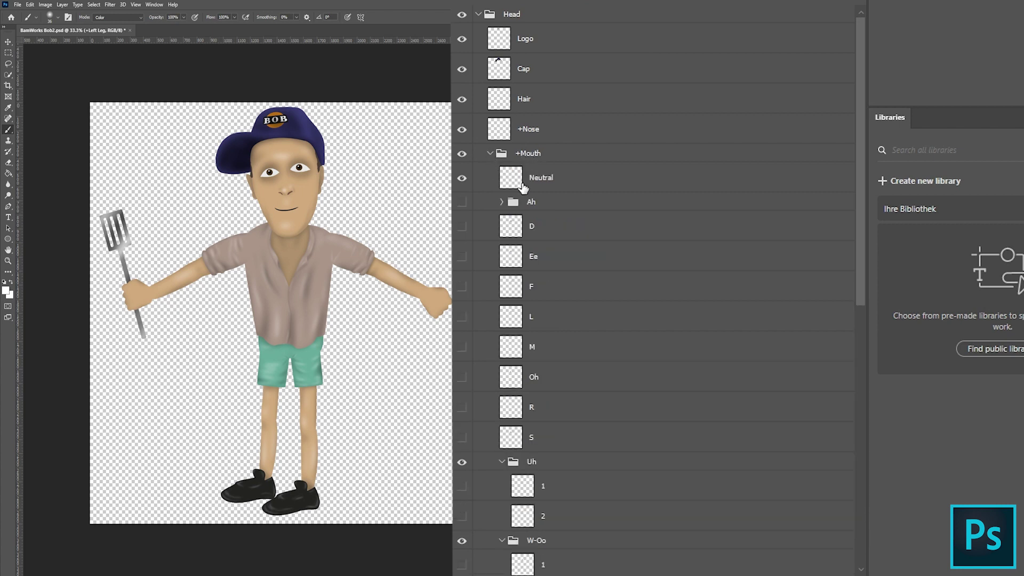
click(489, 153)
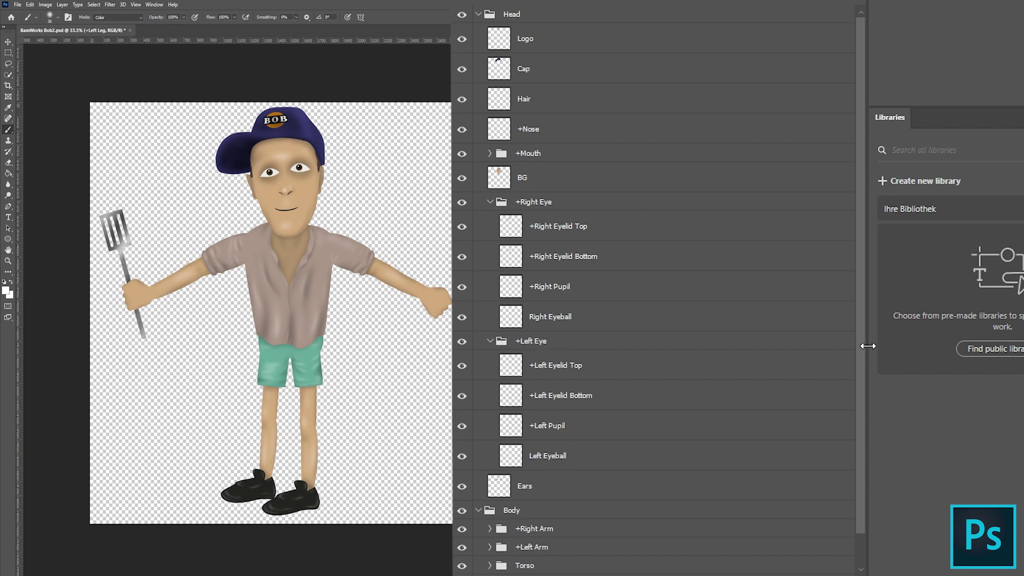
scroll(857, 353, down, 1)
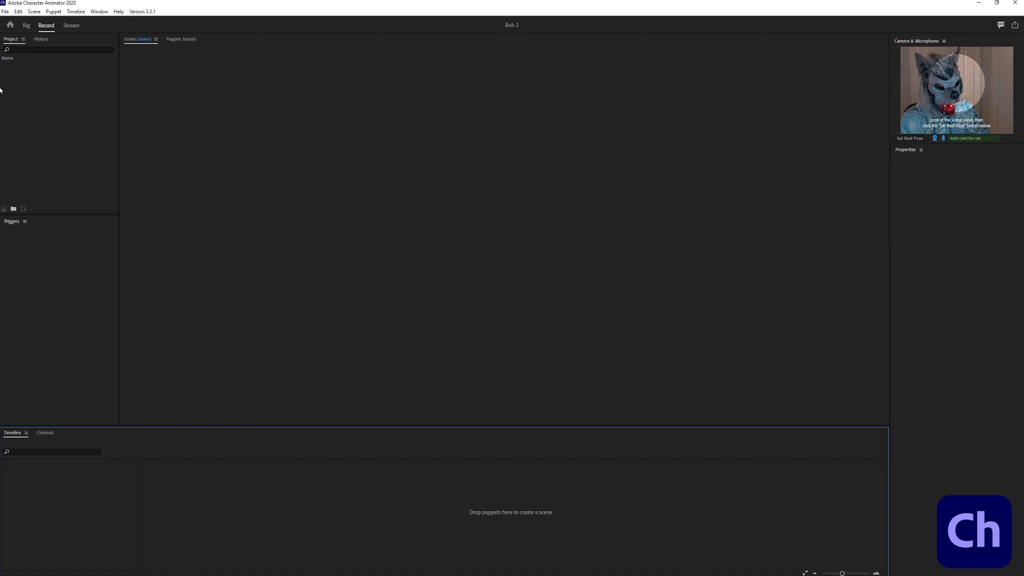
Switch to Character Animator and create a new scene named Bob
click(30, 12)
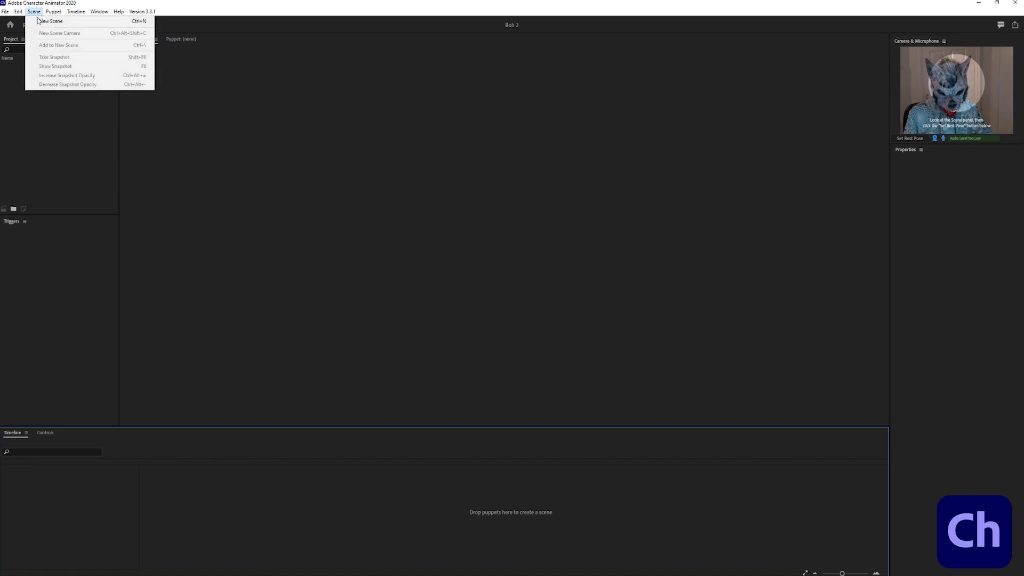
click(46, 20)
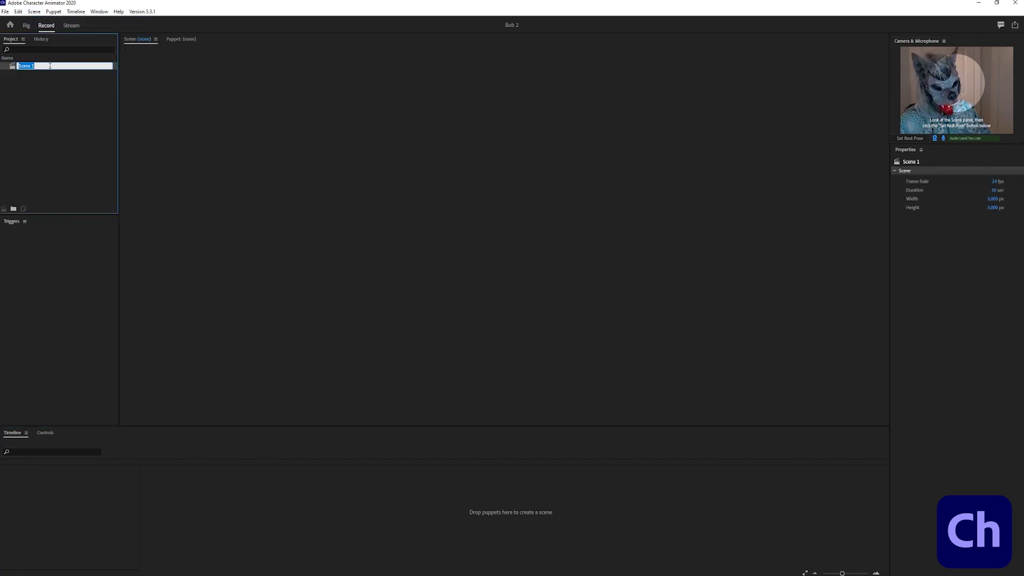
key(Return)
Import the BamWorks Bob2 artwork and place the Bob scene and the BamWorks Bob2 puppet on the timeline
click(5, 11)
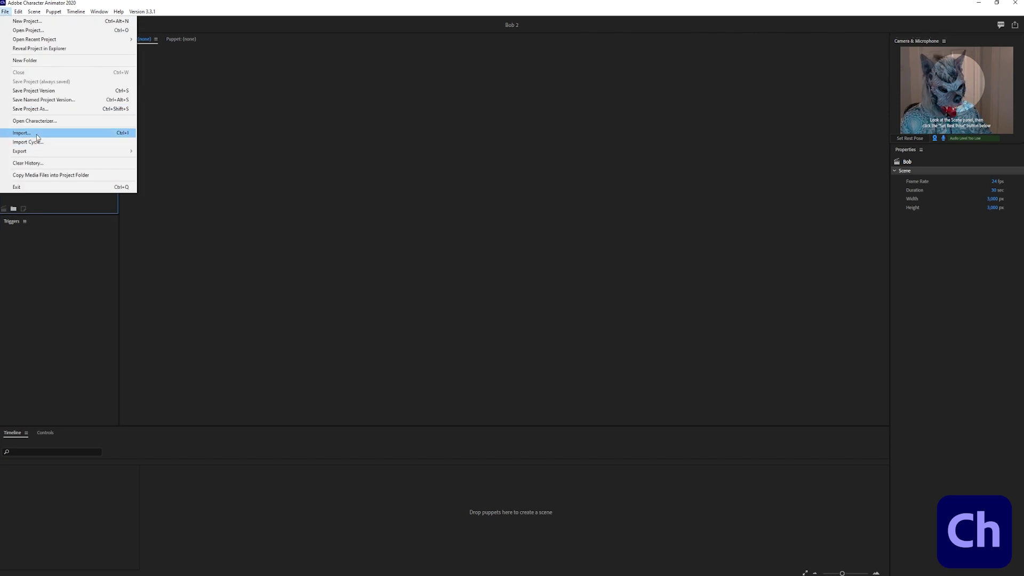
click(32, 133)
click(278, 154)
double_click(279, 156)
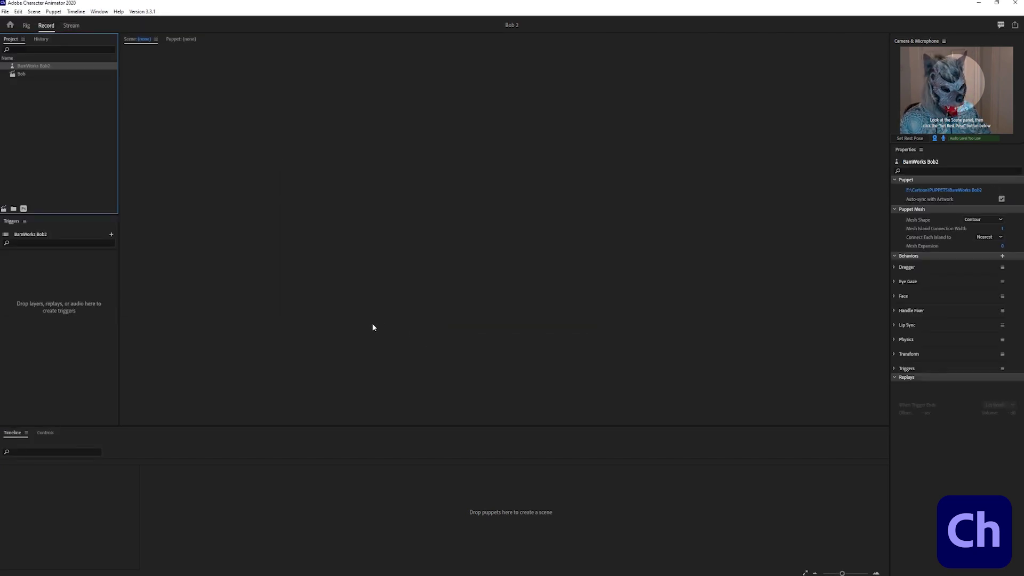
drag(25, 77, 123, 512)
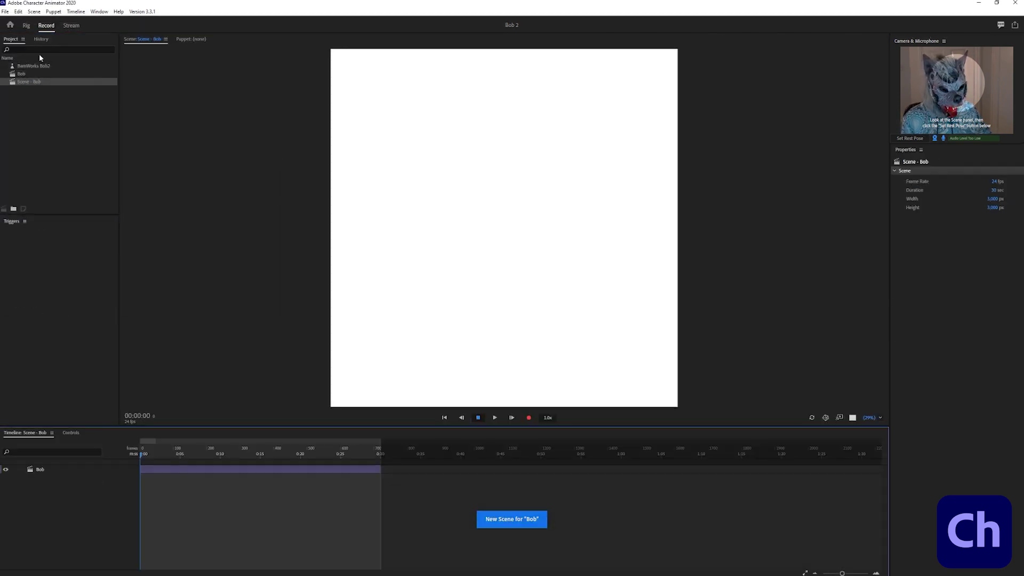
drag(39, 65, 177, 485)
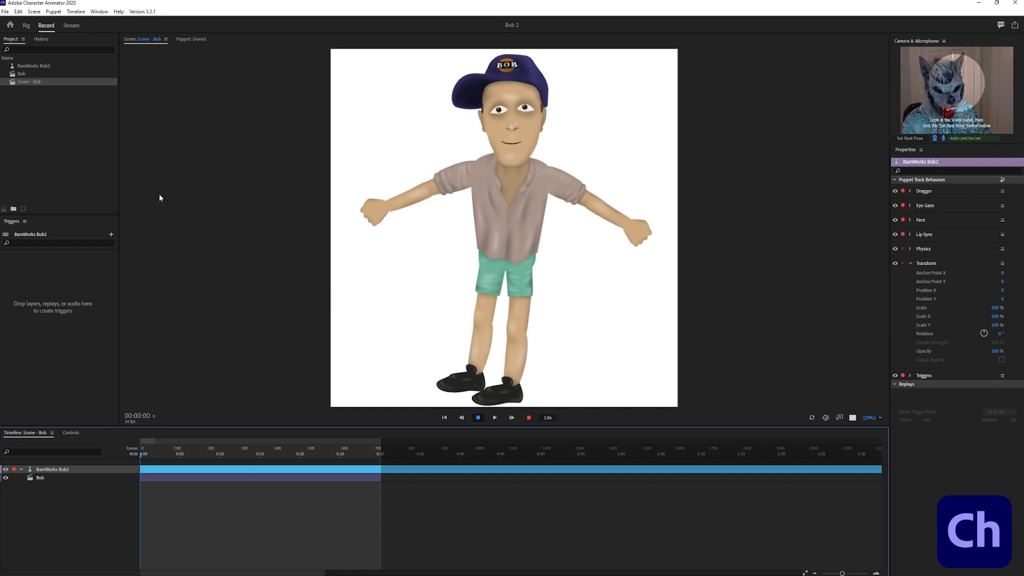
Open the BamWorks Bob2 puppet for rigging
click(26, 27)
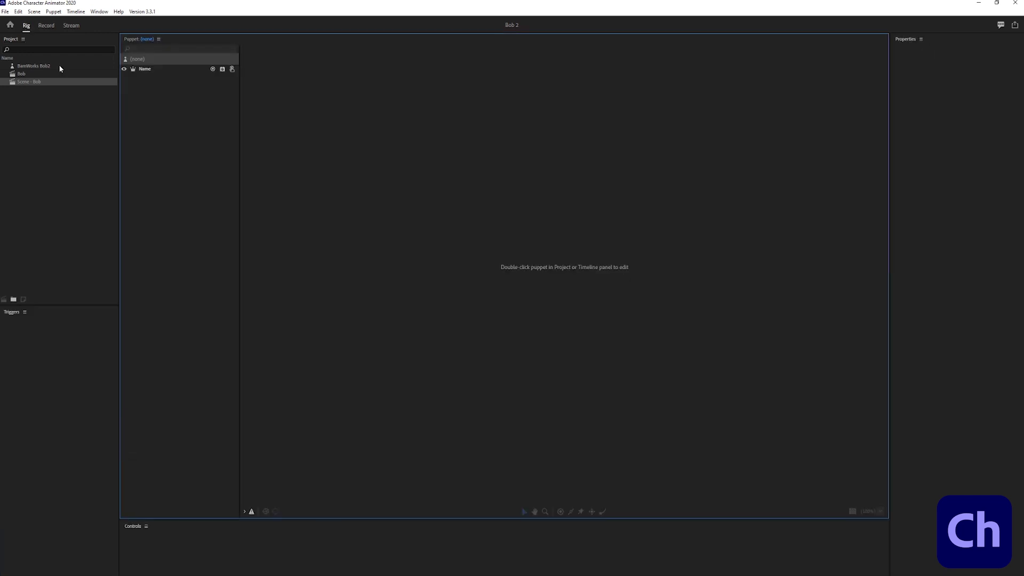
double_click(30, 65)
click(138, 39)
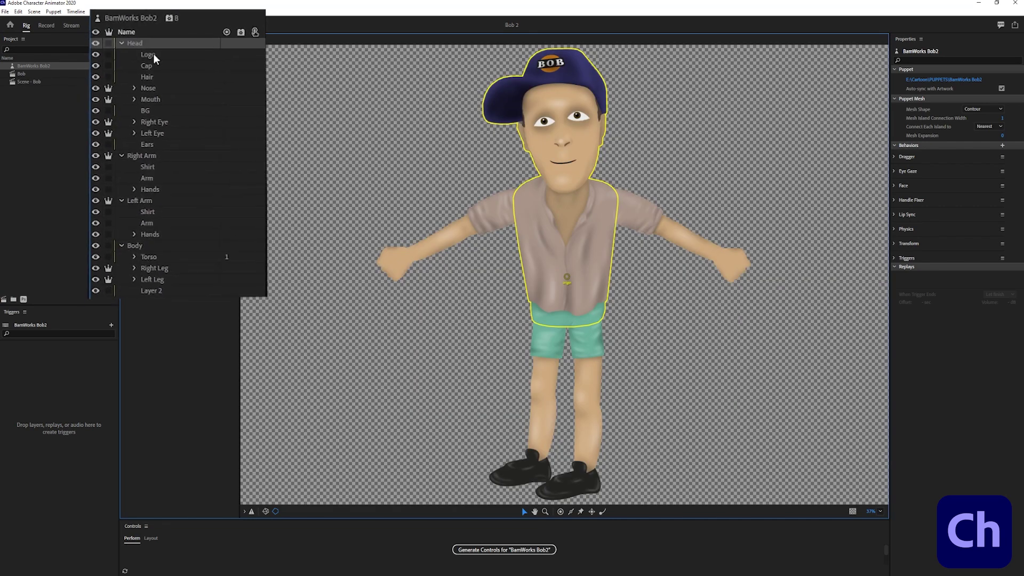
Select the puppet's Head layer and move its origin handle to the neck
click(158, 99)
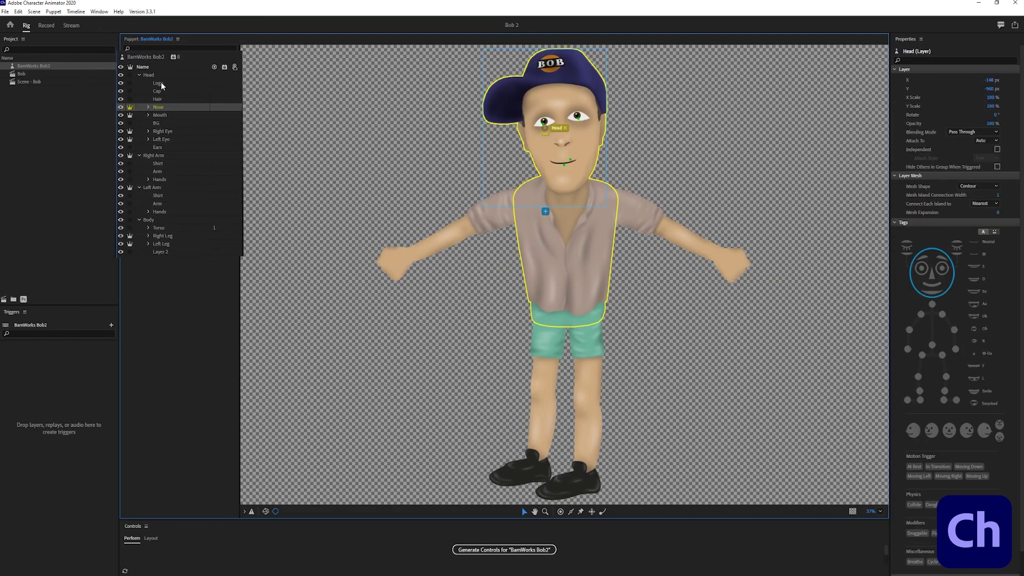
click(151, 76)
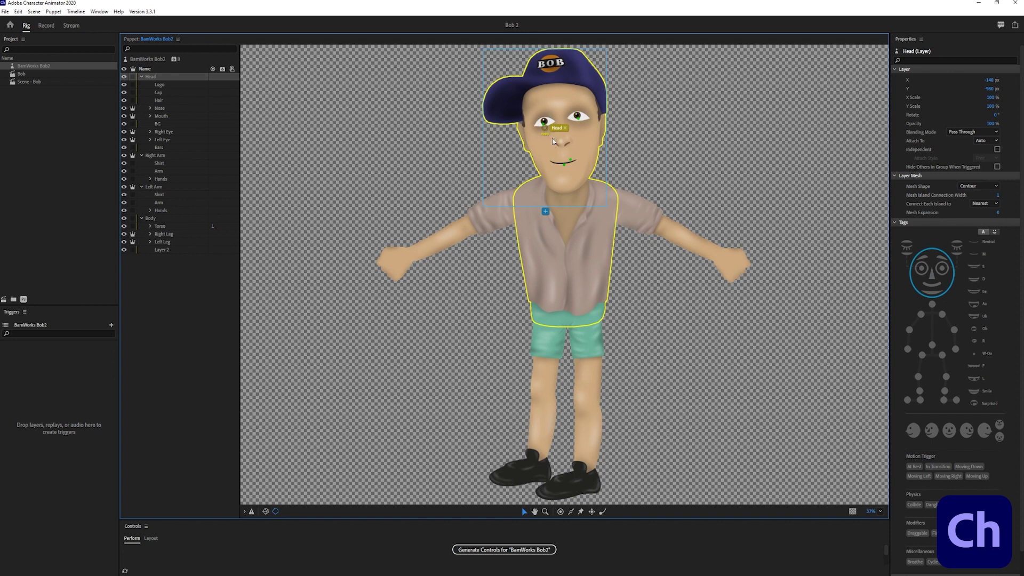
drag(564, 188, 567, 189)
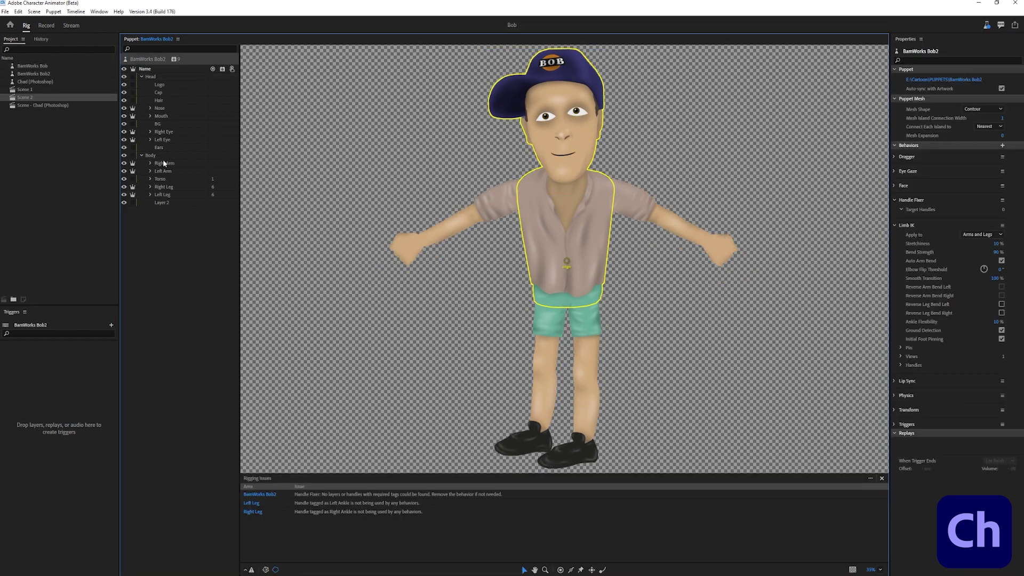
Move the Right Arm's origin handle to the shoulder, tagged Right Shoulder, and add a handle tagged Right Elbow at the elbow
click(164, 164)
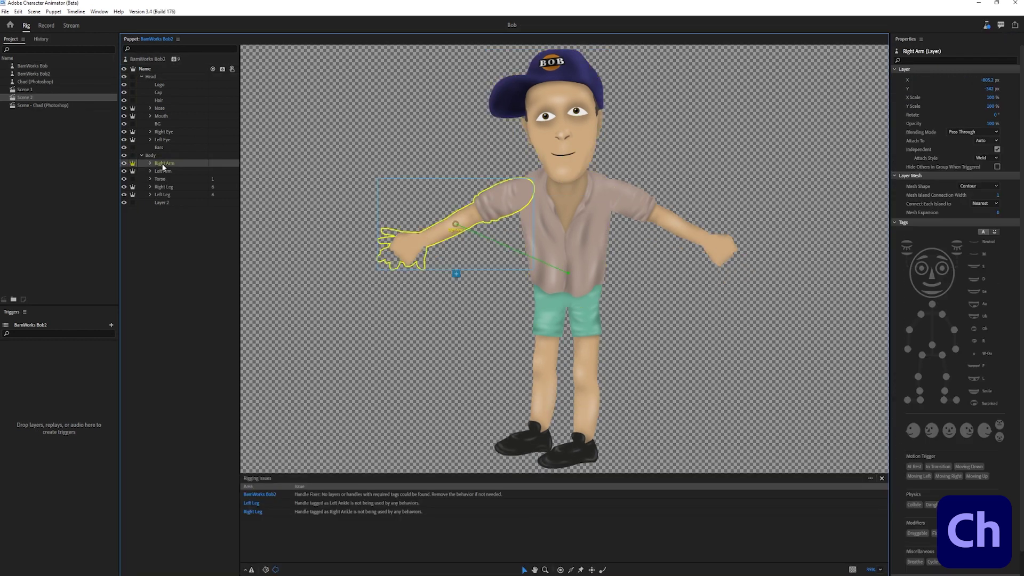
drag(458, 224, 525, 193)
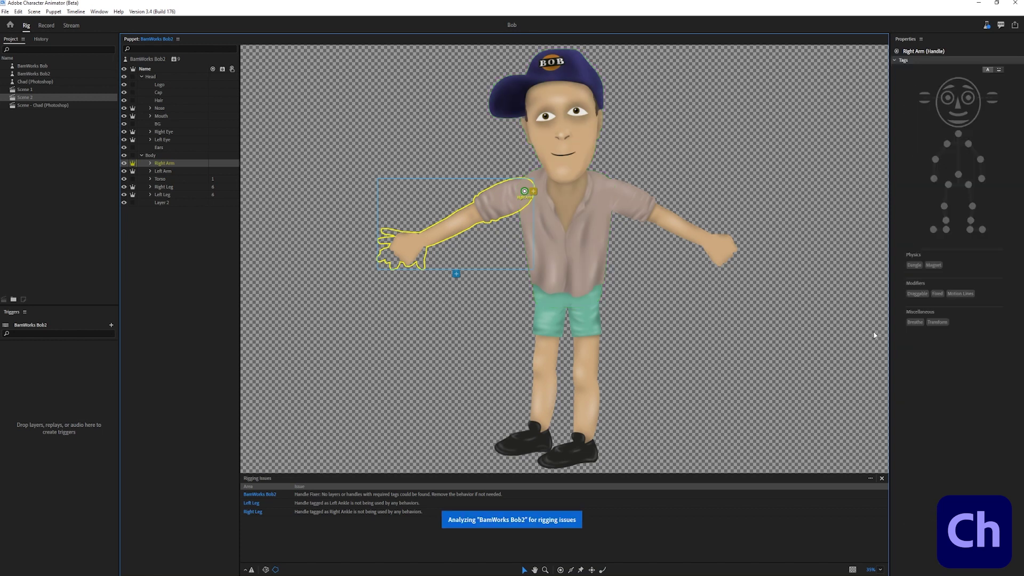
click(947, 144)
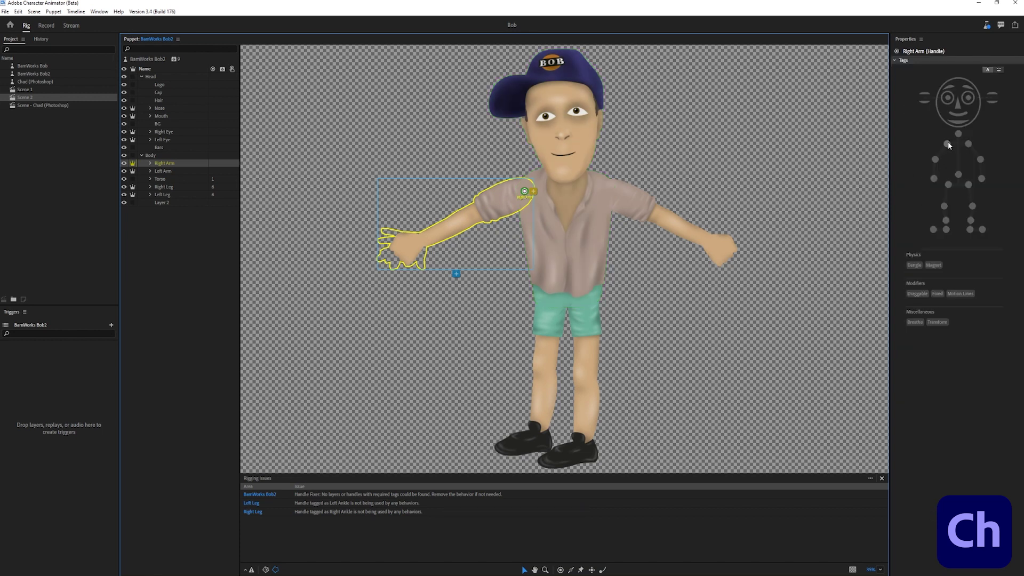
click(560, 569)
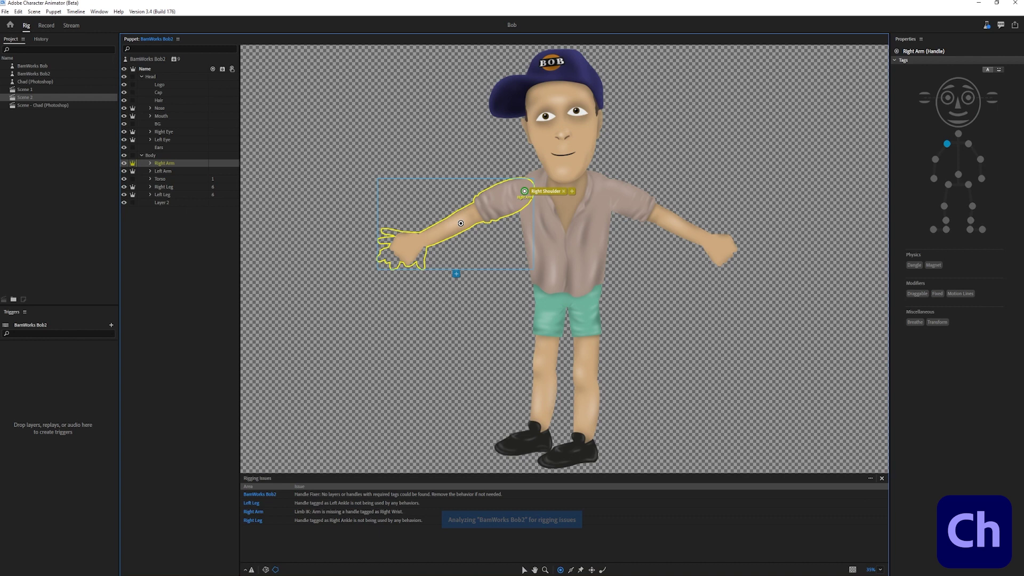
click(467, 218)
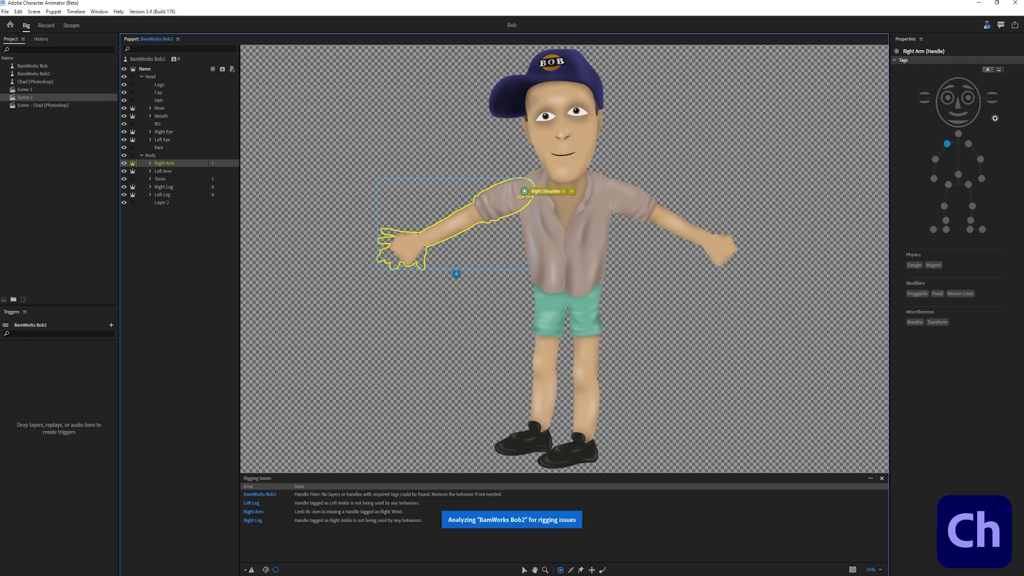
click(935, 159)
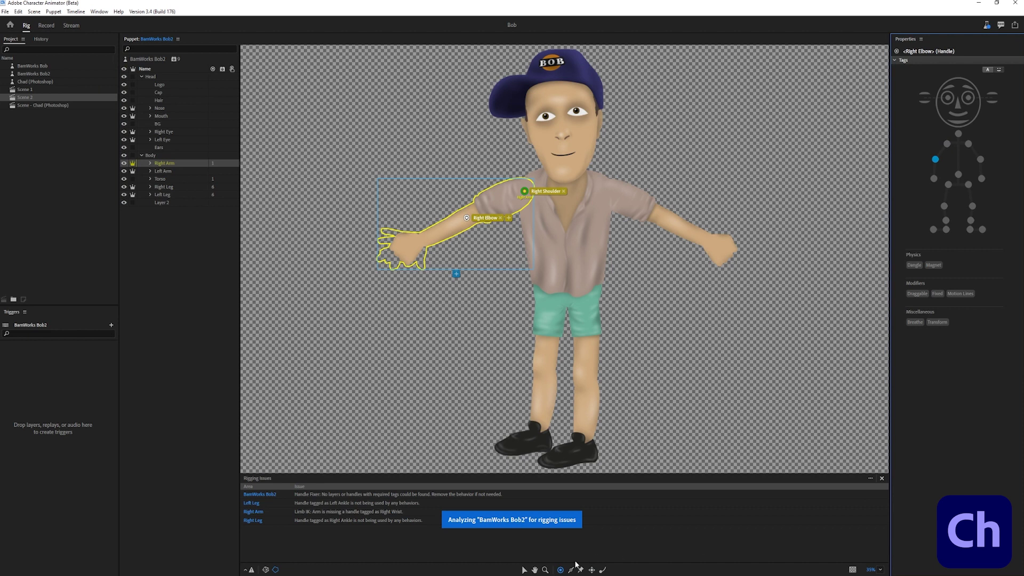
Add a draggable handle tagged Right Wrist at the right wrist and place sticks along the upper arm and forearm
click(591, 570)
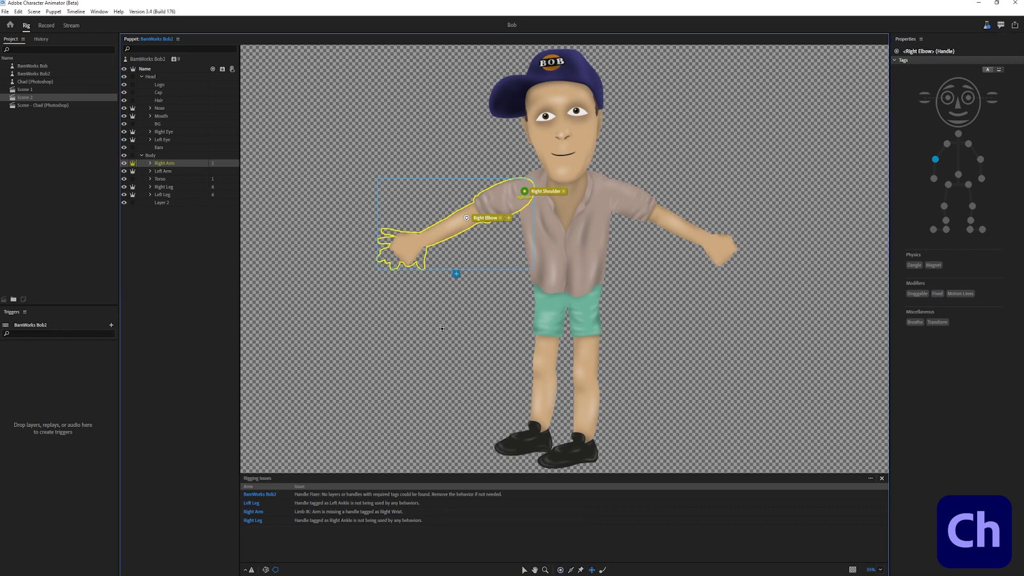
click(420, 243)
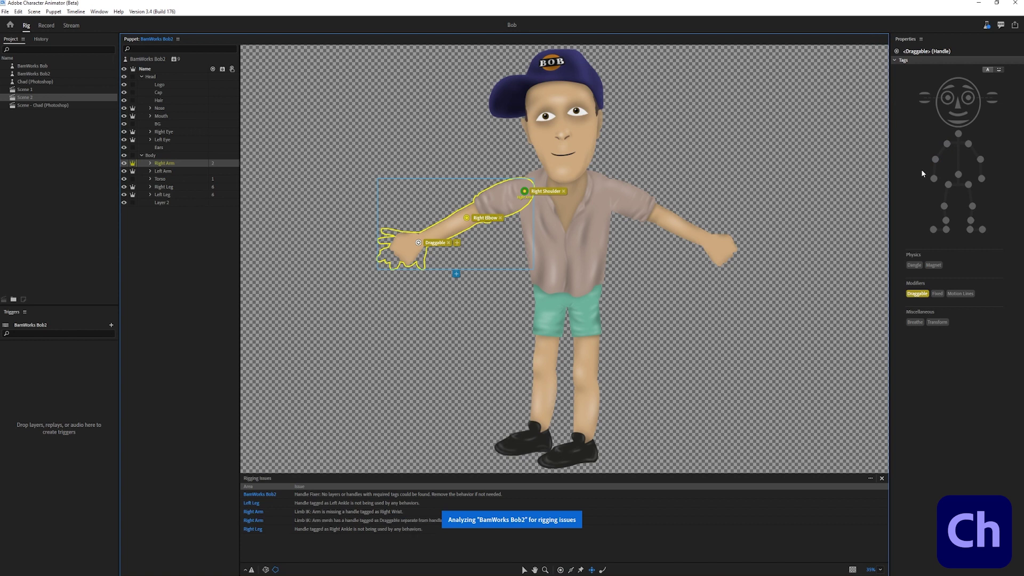
click(933, 179)
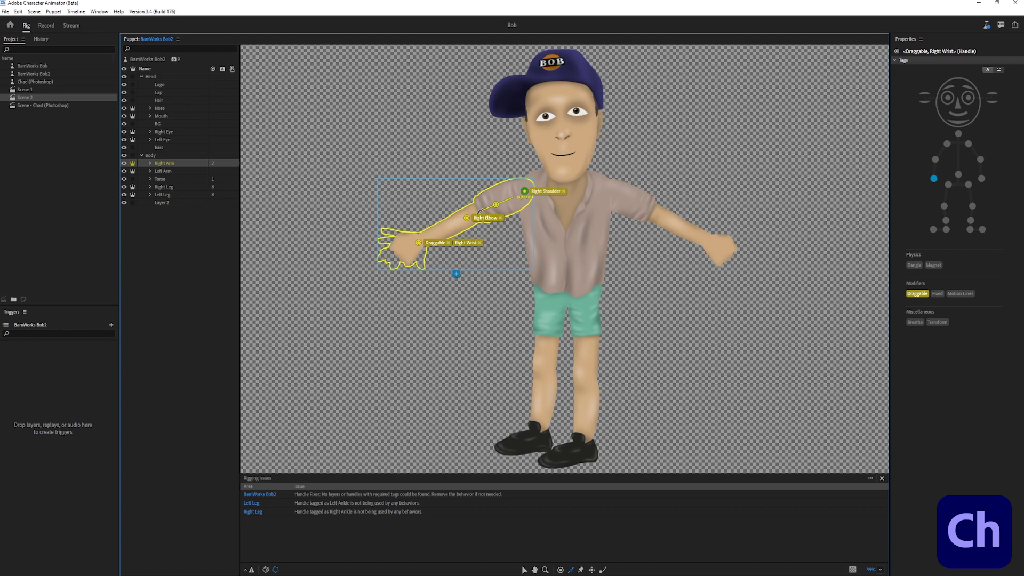
drag(459, 223, 431, 237)
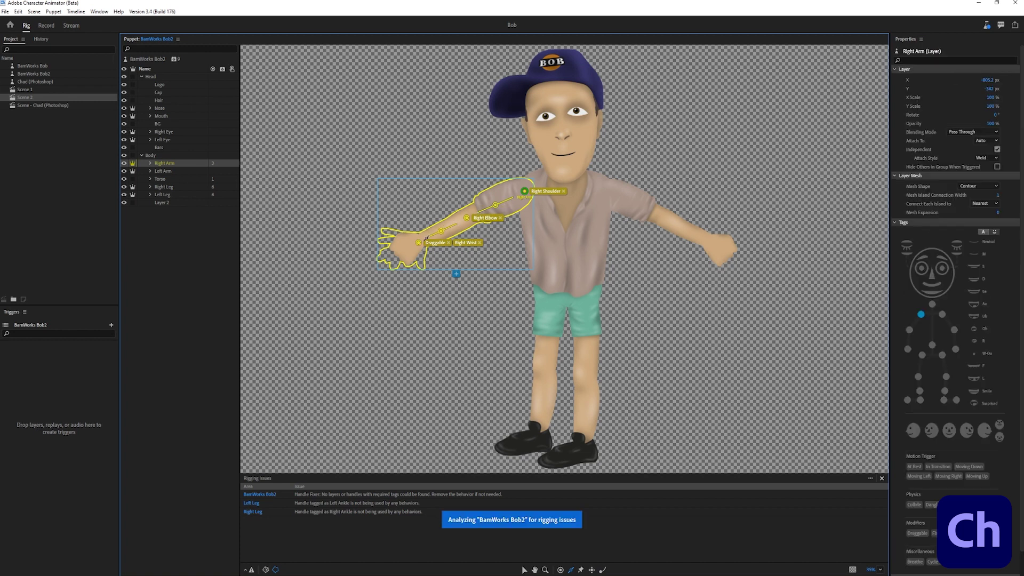
Move the Left Arm's origin handle to the shoulder, tagged Left Shoulder, and add a handle tagged Left Elbow at the elbow
click(162, 171)
drag(674, 225, 607, 191)
click(968, 144)
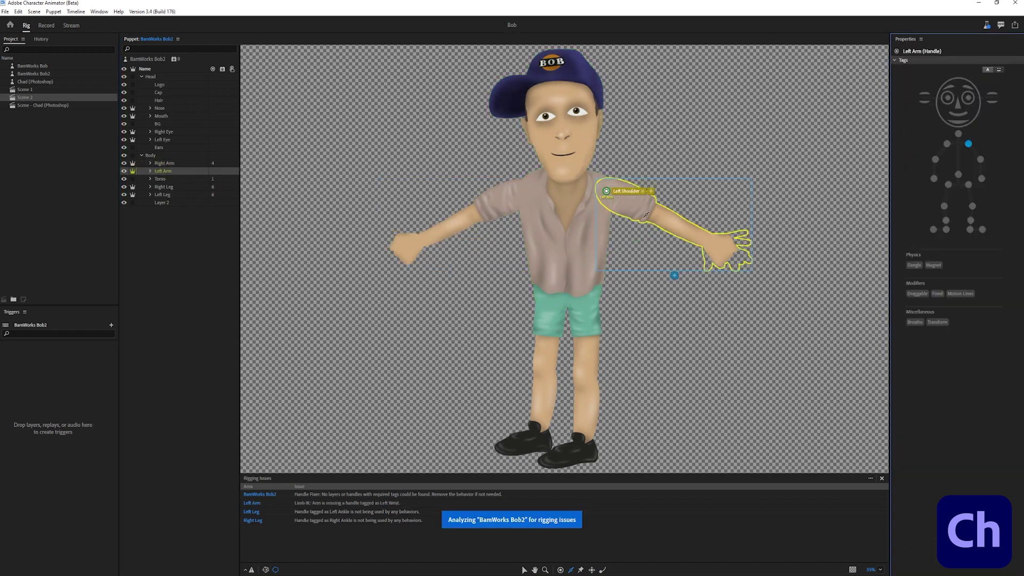
click(560, 570)
click(658, 216)
click(981, 159)
Add a draggable handle tagged Left Wrist at the left wrist and place sticks along the upper arm and forearm
click(592, 570)
click(713, 243)
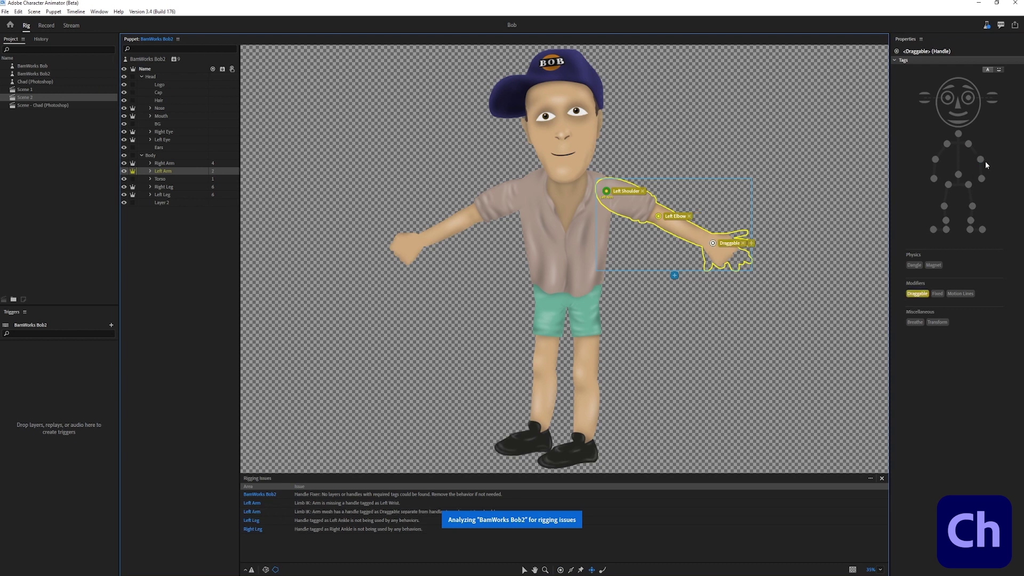
click(981, 178)
click(571, 570)
drag(618, 196, 705, 239)
Move the Right Leg's origin handle up to the hip and add a handle tagged Right Knee at the knee
click(161, 180)
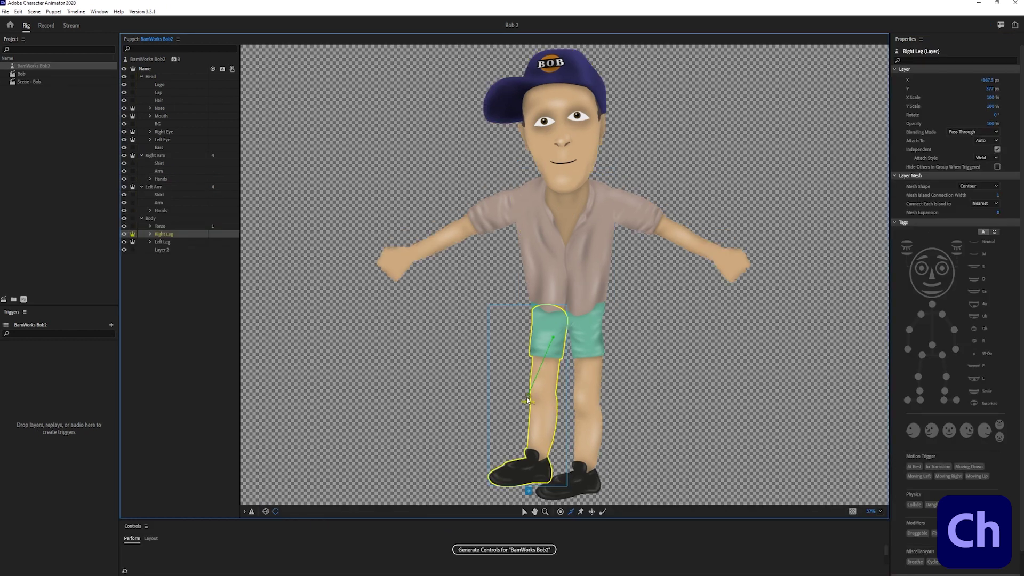
drag(528, 400, 547, 323)
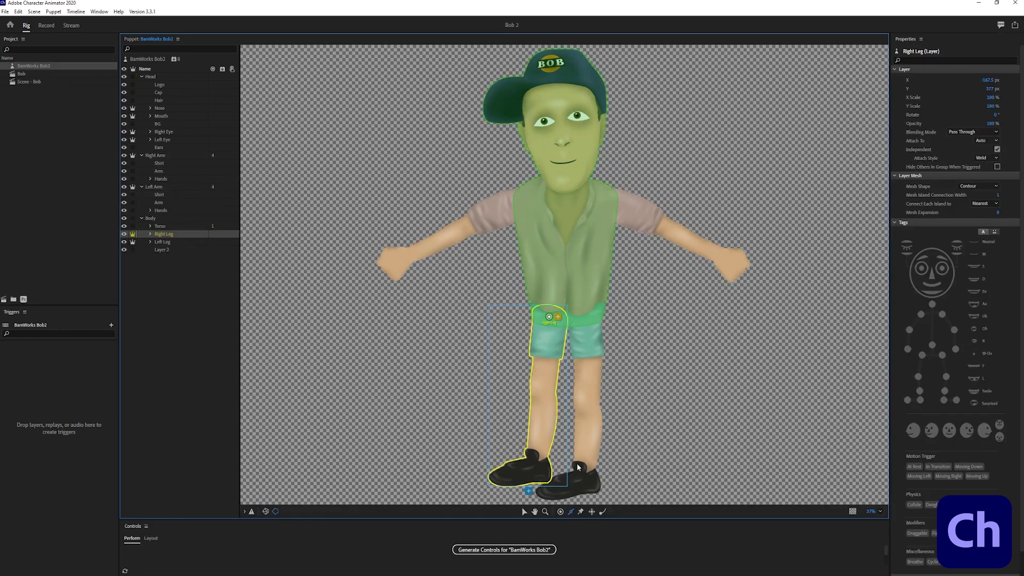
click(561, 513)
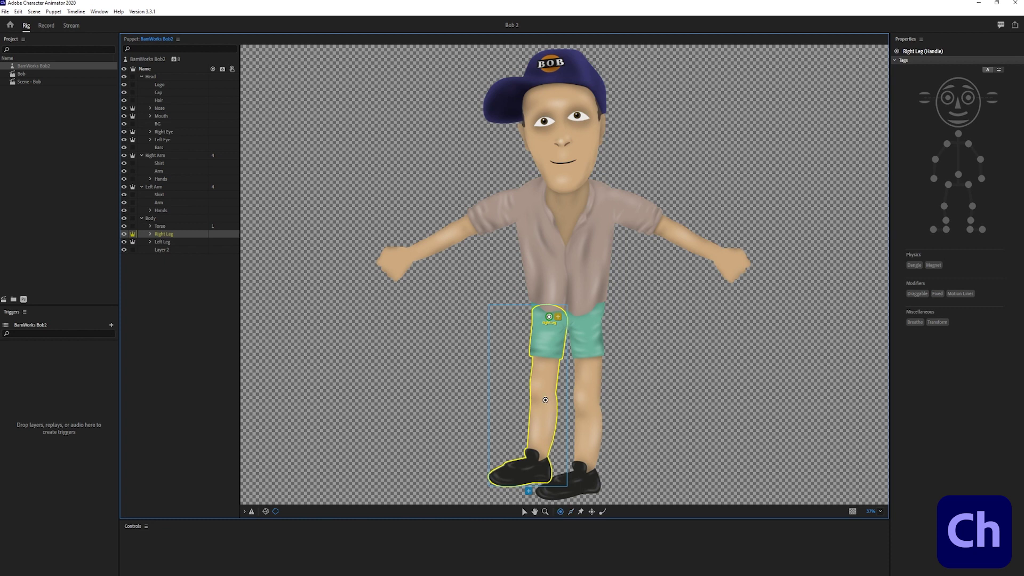
click(541, 393)
click(944, 206)
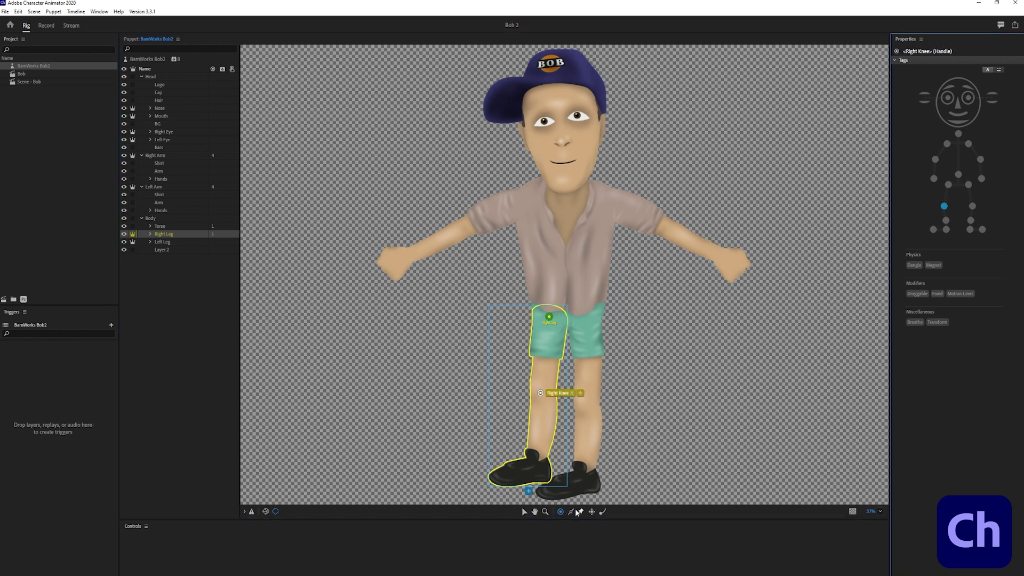
Add a handle tagged Right Ankle at the ankle and a draggable handle tagged Right Heel at the heel
click(541, 449)
click(946, 220)
click(592, 512)
click(537, 474)
click(917, 293)
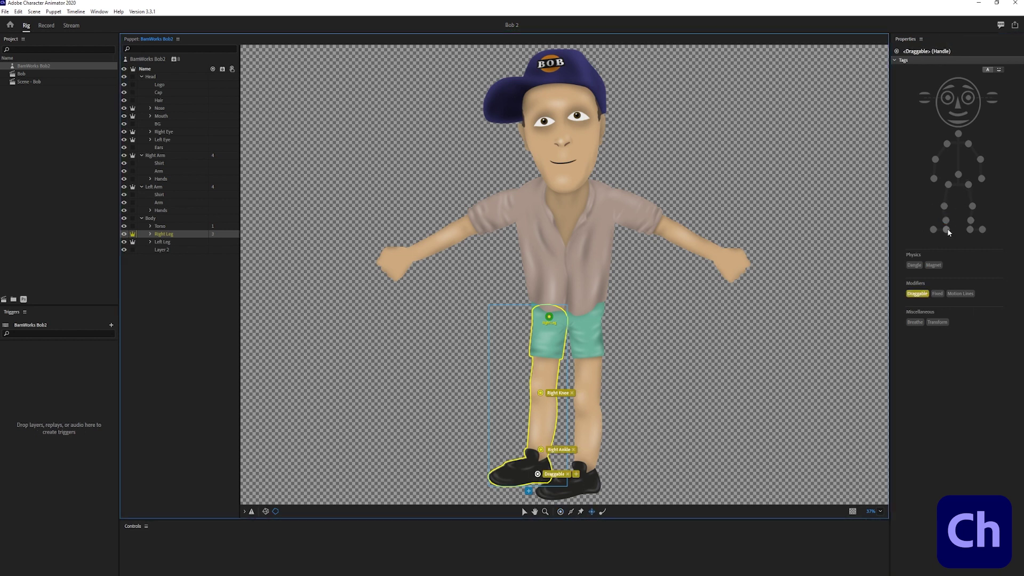
click(947, 230)
Add a handle tagged Right Toe at the right shoe's tip and place a stick along the right thigh
click(560, 511)
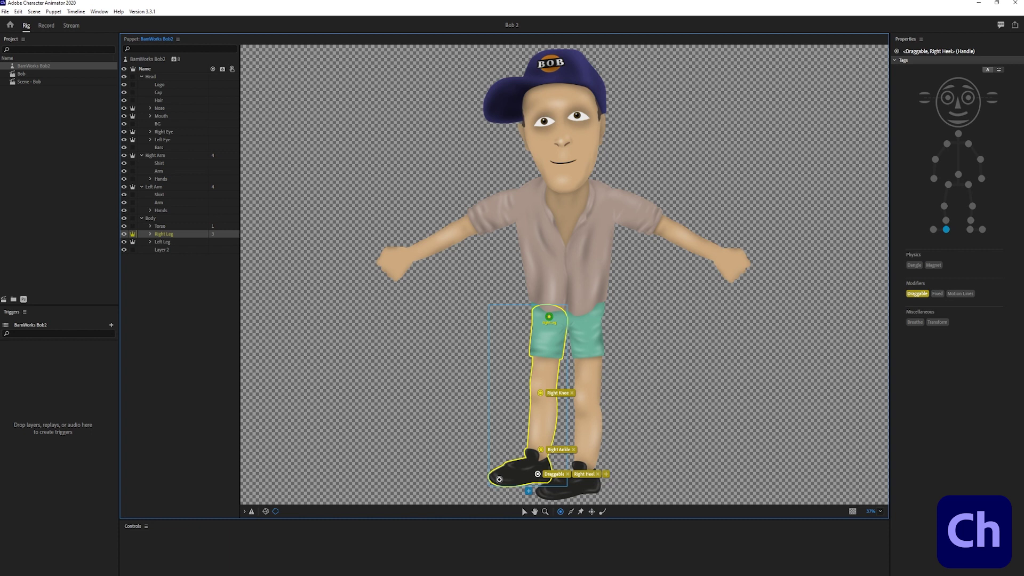
click(499, 479)
click(933, 229)
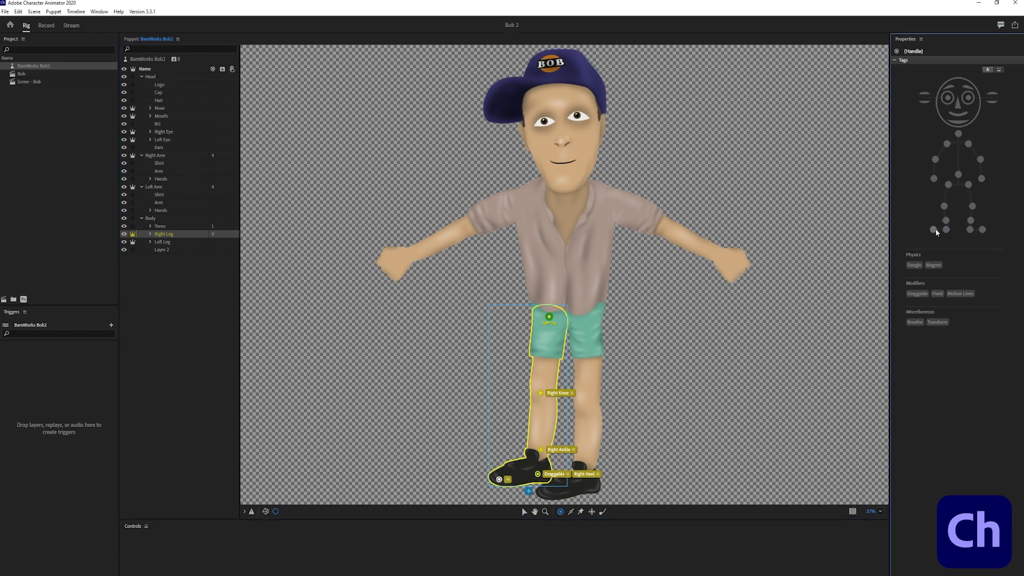
click(570, 512)
drag(544, 381, 543, 381)
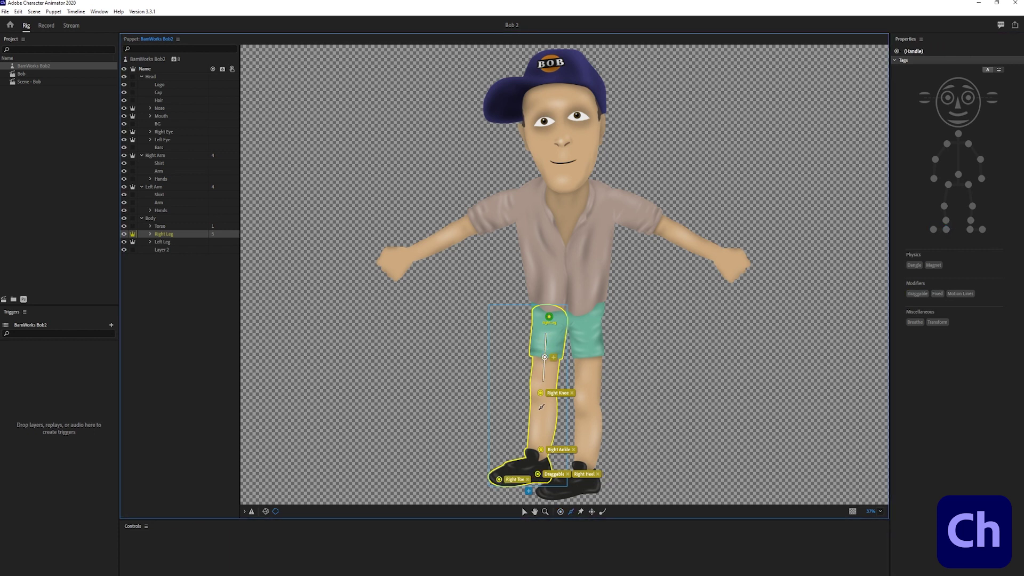
Tag the Left Leg's origin handle Left Hip and add a handle tagged Left Knee at the knee
click(162, 242)
click(560, 512)
click(586, 318)
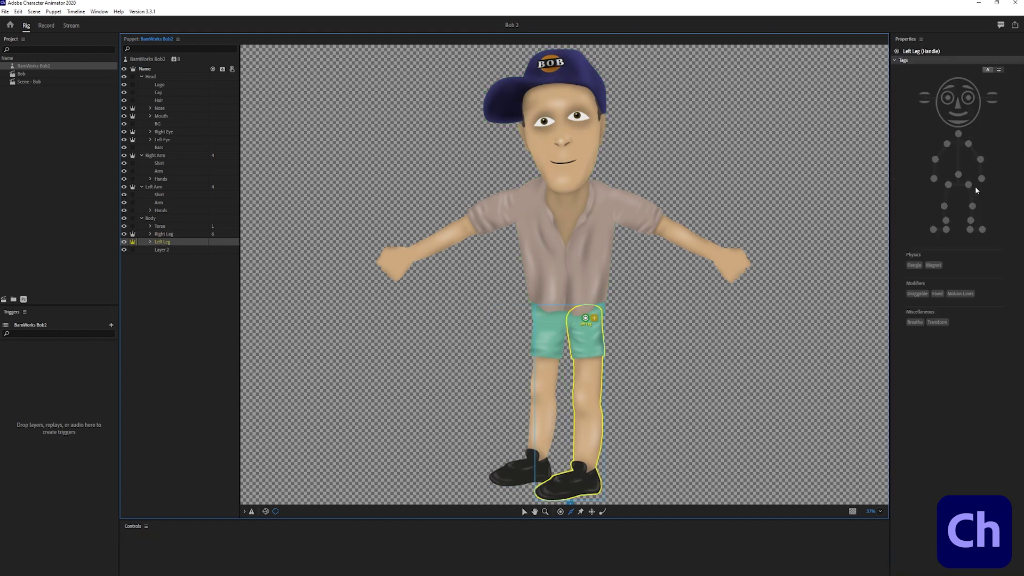
click(969, 184)
click(583, 398)
click(972, 206)
Add handles tagged Left Ankle and Left Toe on the left foot, plus a draggable handle tagged Left Heel
click(588, 464)
click(971, 221)
click(917, 294)
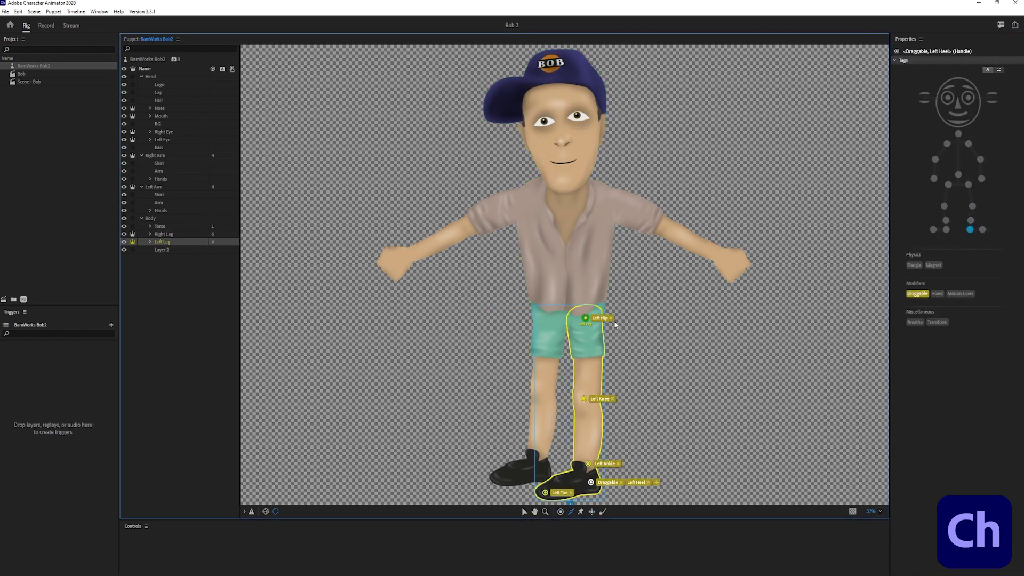
click(917, 293)
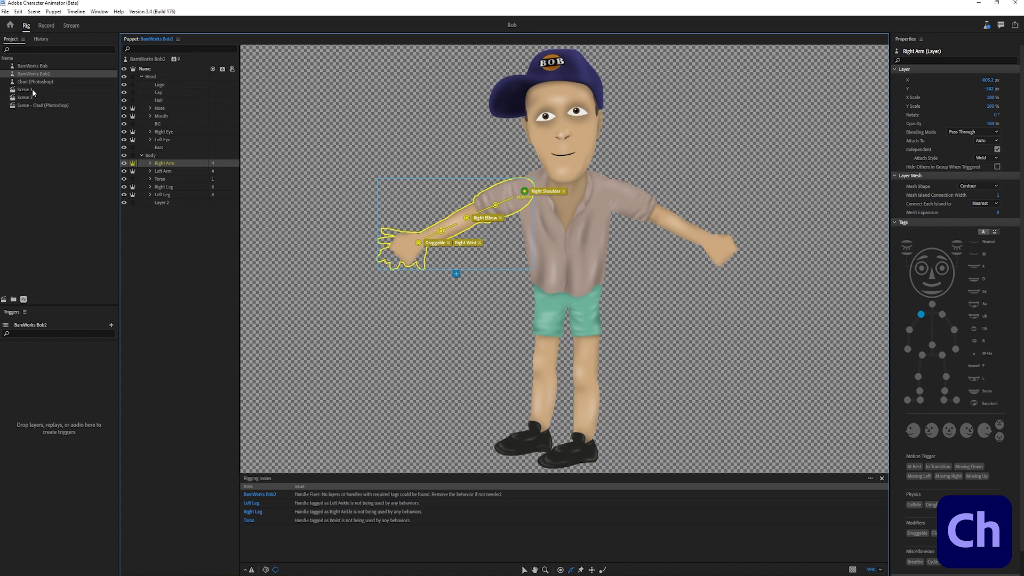
Copy the behaviors of the Chad puppet's W-Oo mouth layer to the W-Oo mouth layer of BamWorks Bob2
click(34, 83)
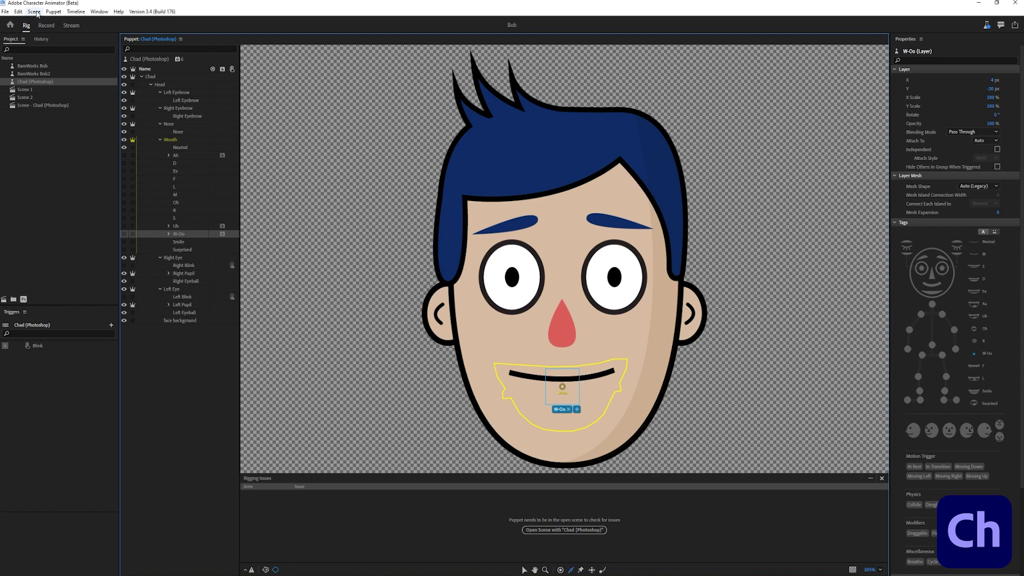
click(19, 11)
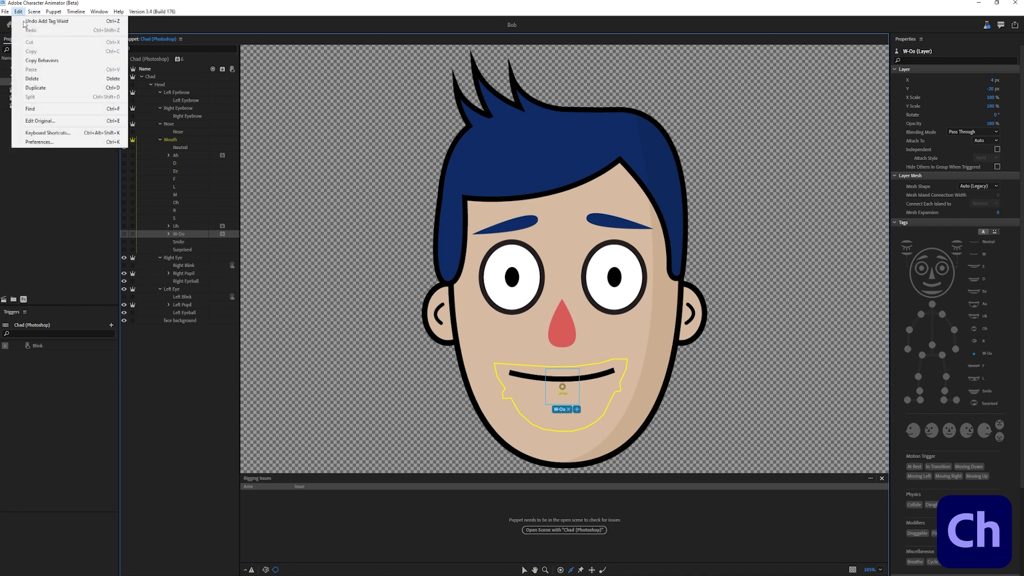
click(36, 65)
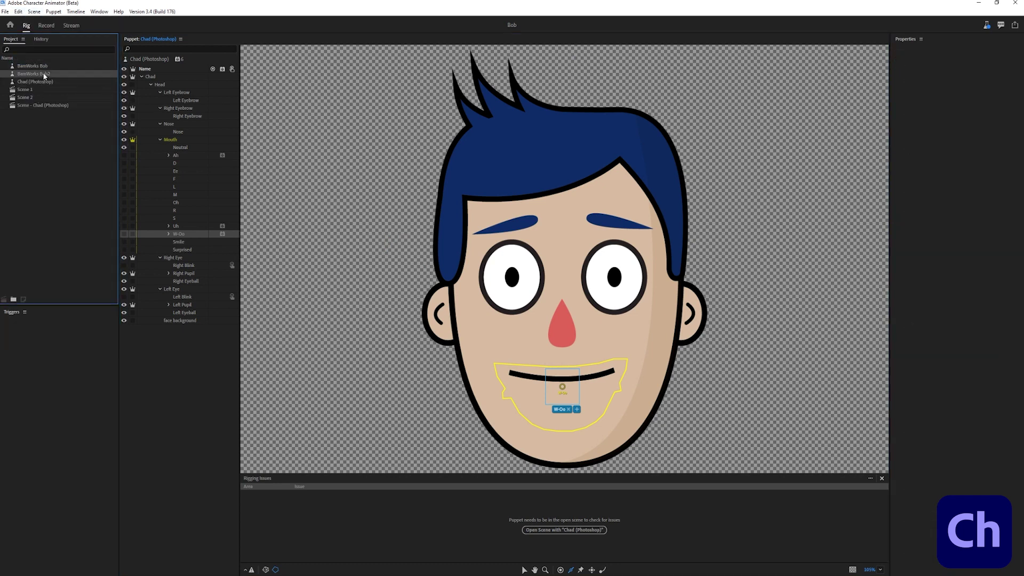
click(44, 75)
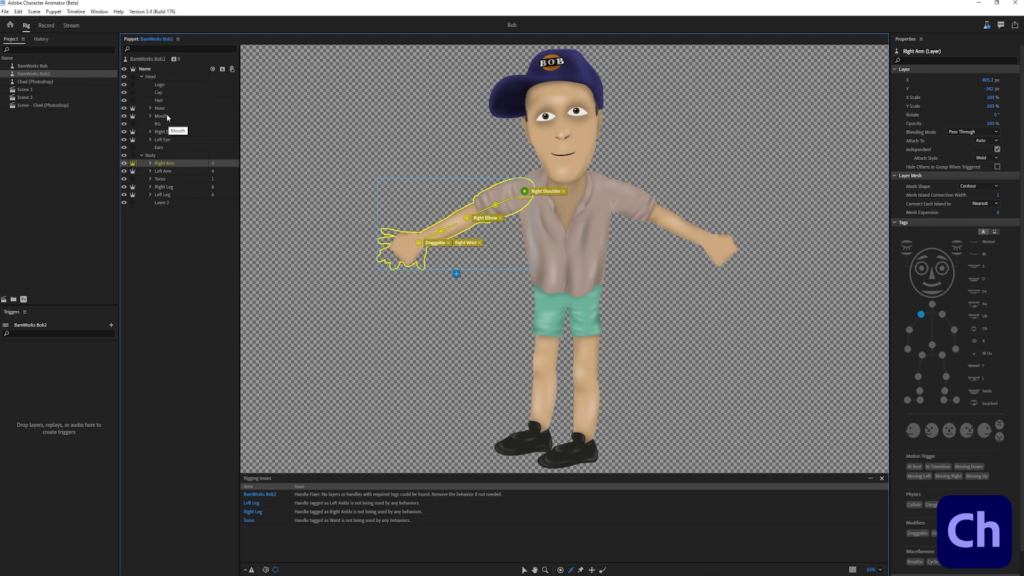
click(150, 116)
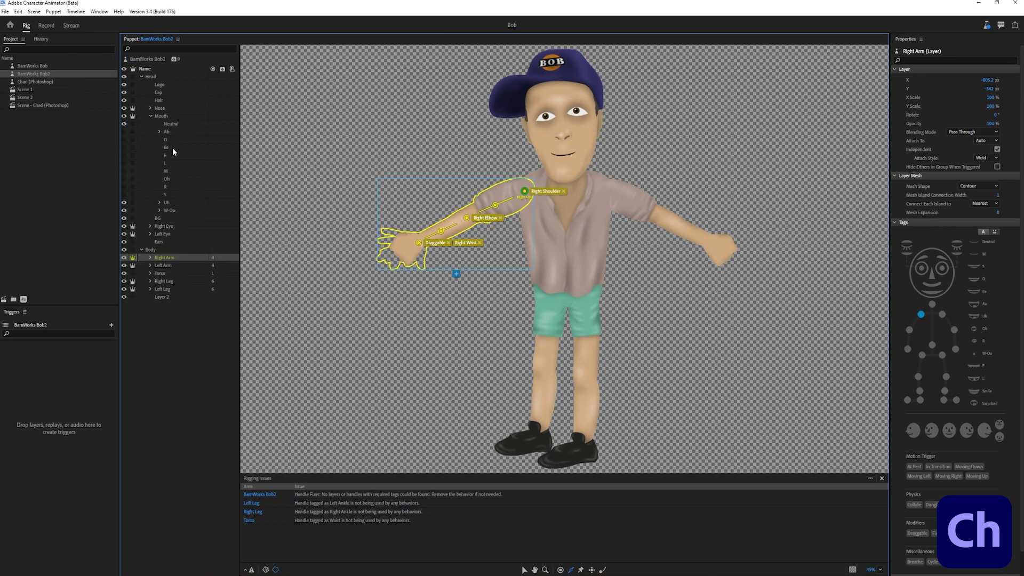
click(170, 211)
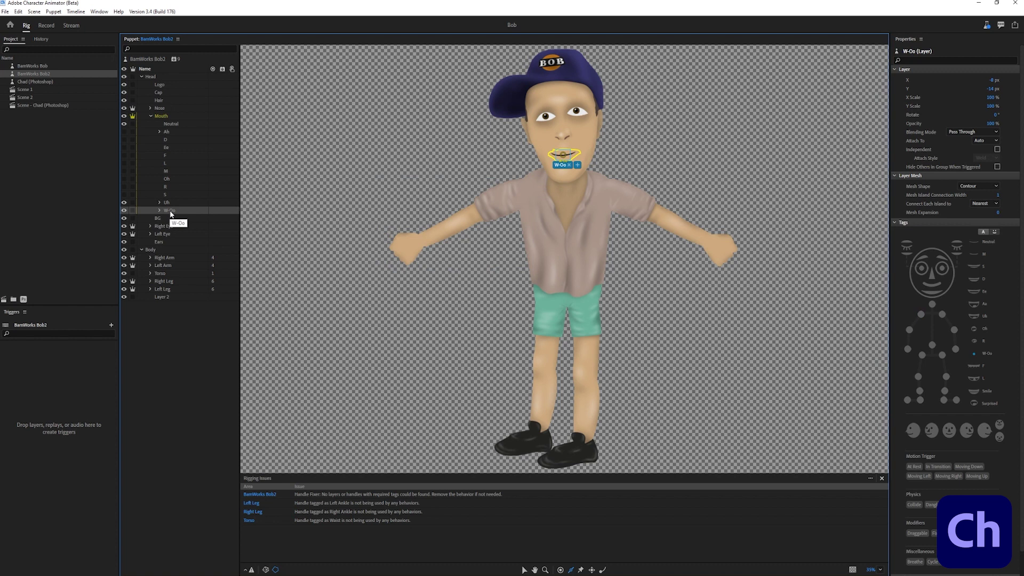
Copy the behaviors of the Chad puppet's Uh mouth layer to the Uh mouth layer of BamWorks Bob2
click(31, 81)
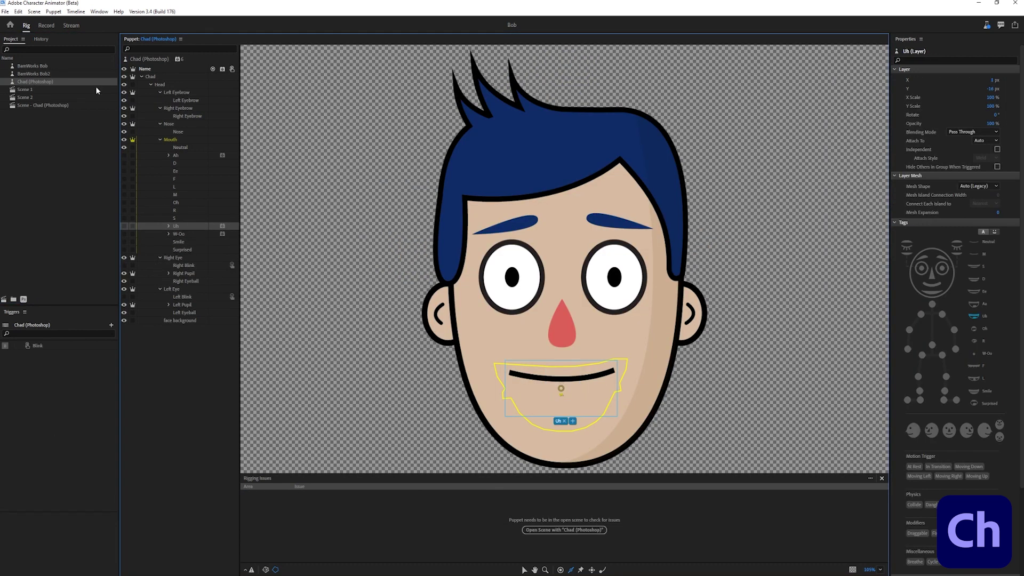
click(5, 12)
click(5, 12)
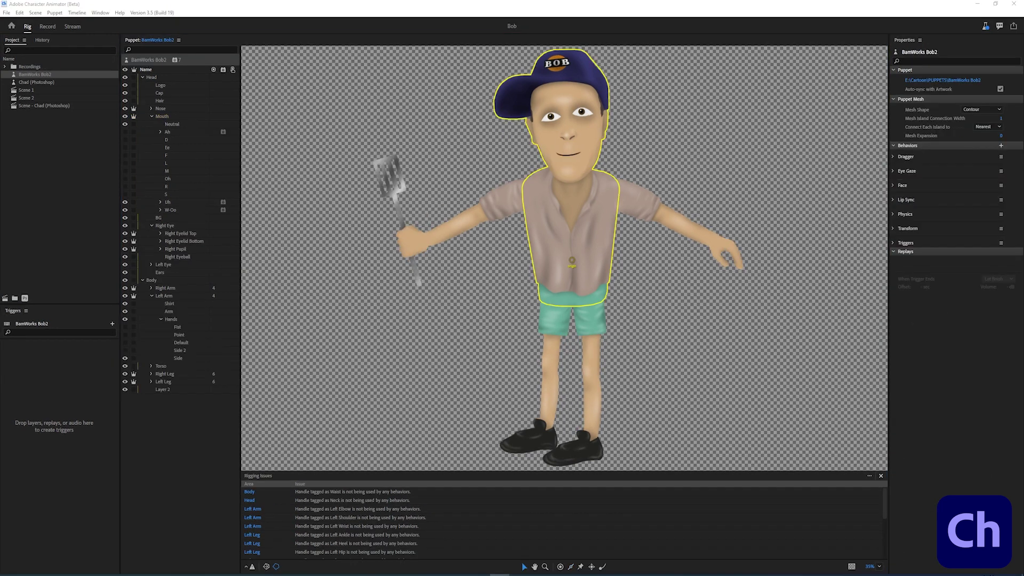
Add the Limb IK behavior to the BamWorks Bob2 puppet and pull its spatula hand in the scene to test the arm
click(196, 474)
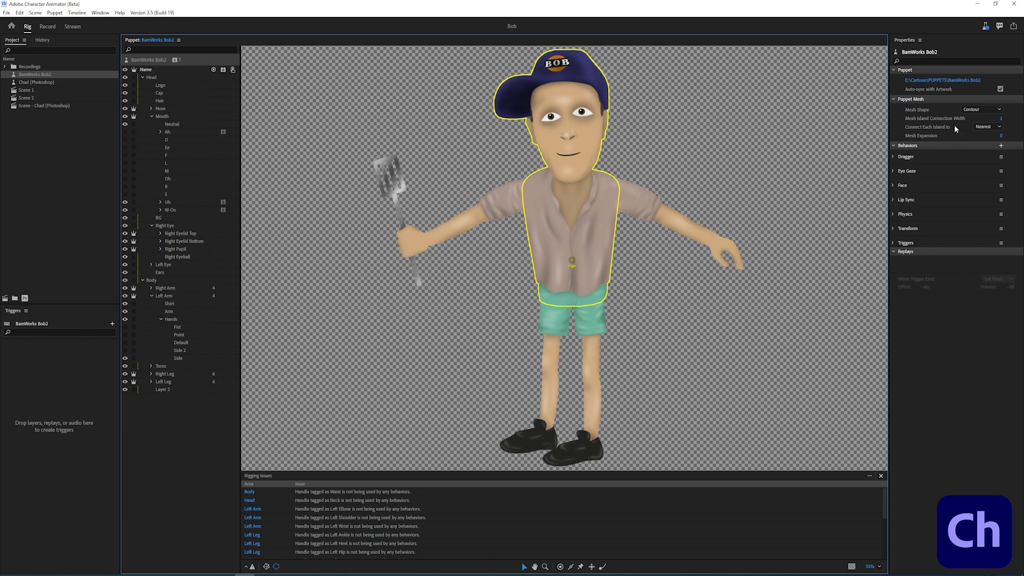
click(1000, 146)
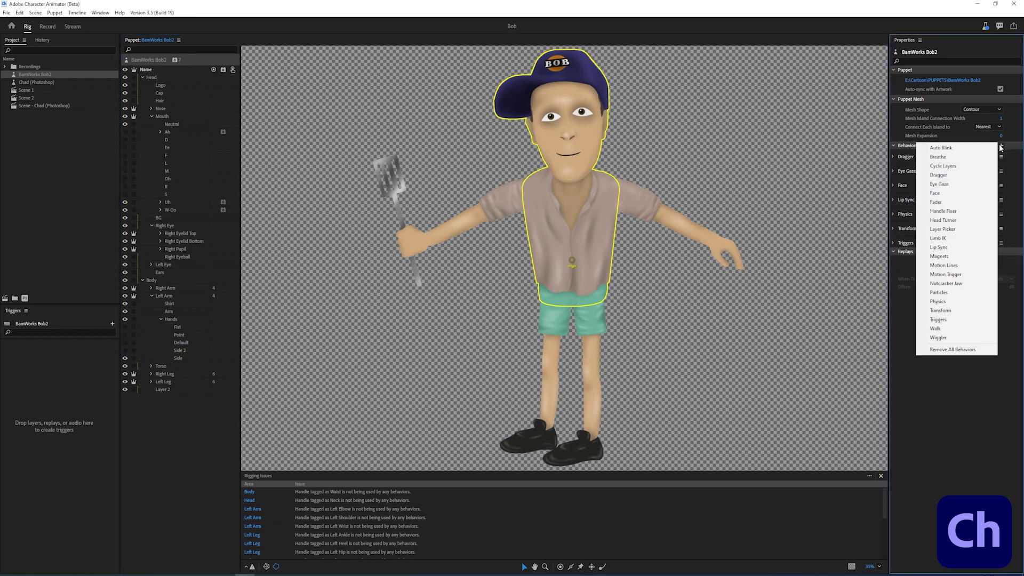
click(951, 239)
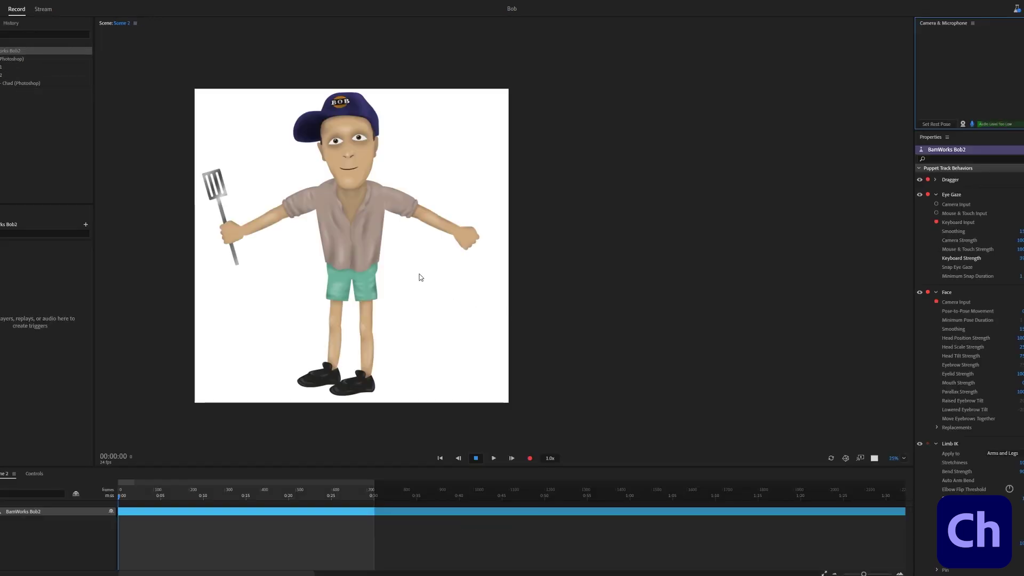
mouse_move(237, 243)
mouse_down()
mouse_move(239, 223)
mouse_move(232, 231)
mouse_up()
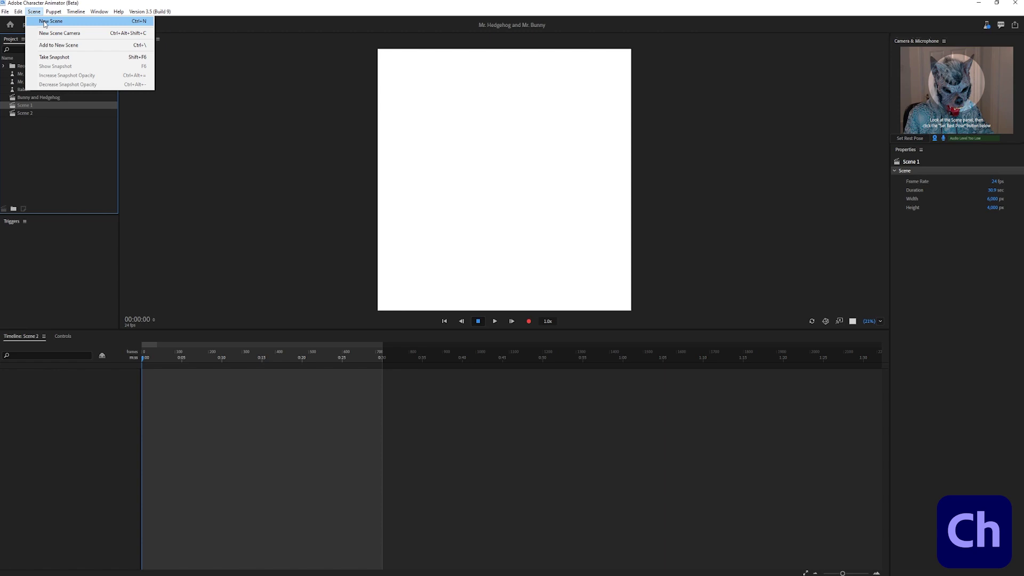
Create a new scene and adjust the Rabbit's Position X so it stands clear to the right of Mr. Hedgehog
click(57, 22)
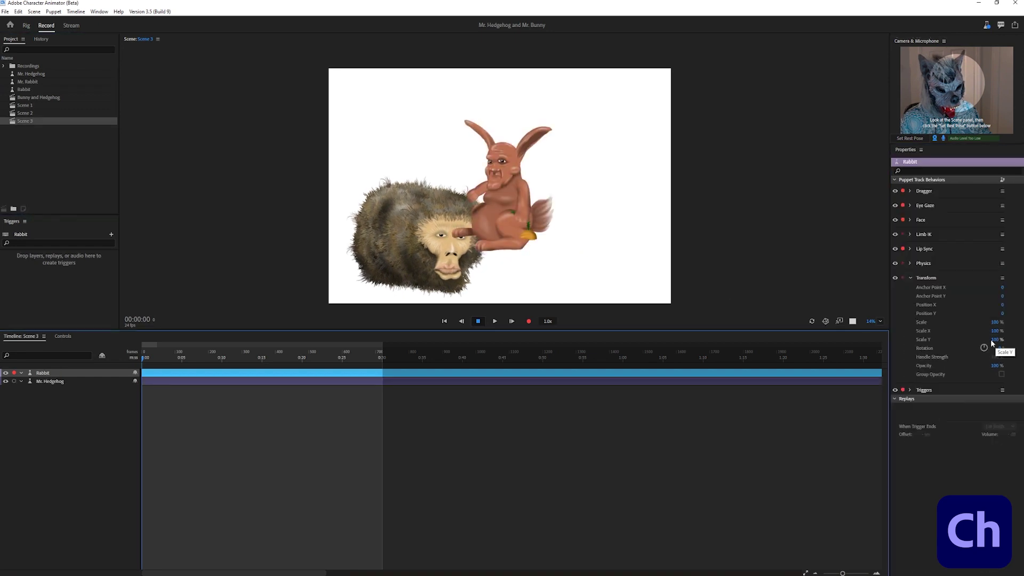
click(995, 304)
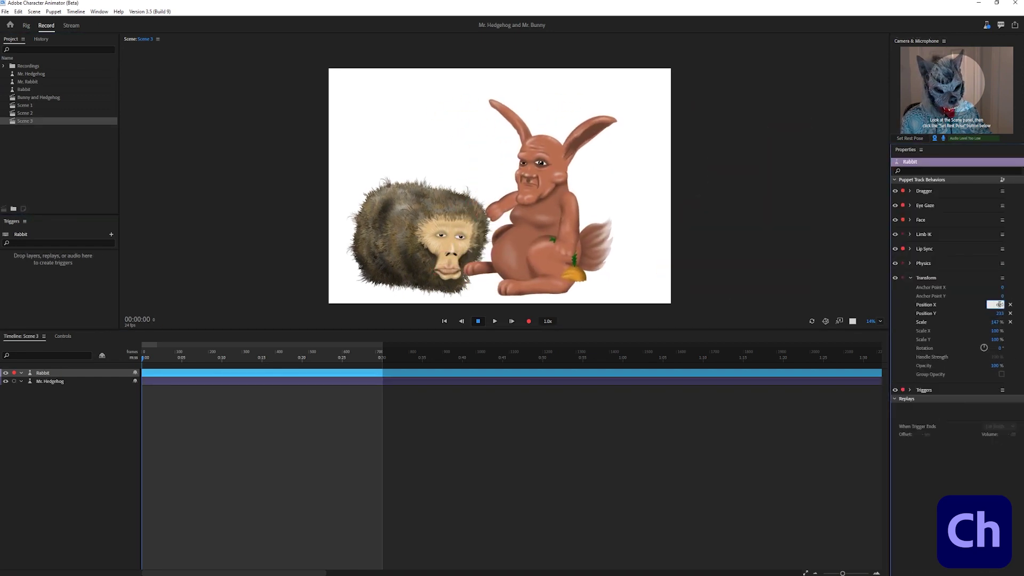
text(200)
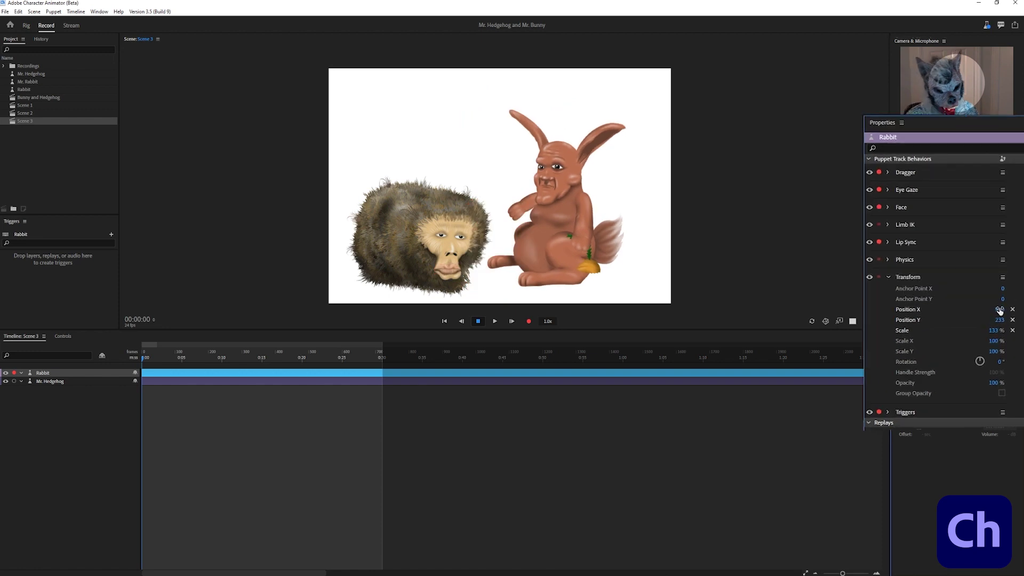
drag(999, 307, 1022, 301)
Import the BamWorks Bob puppet, add it to Scene 3 and move its track below the Rabbit and Mr. Hedgehog tracks
click(5, 11)
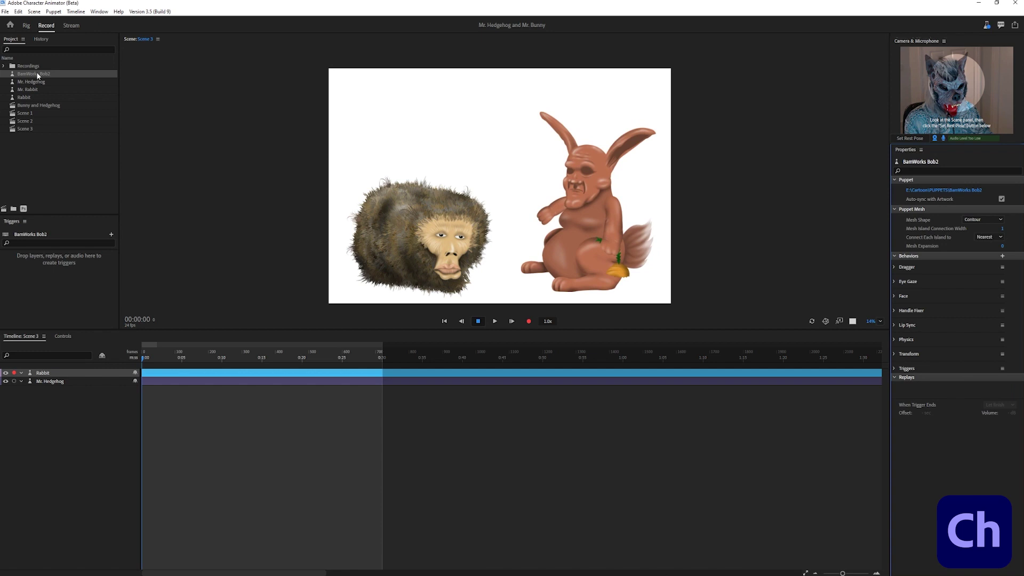
click(5, 11)
mouse_move(36, 40)
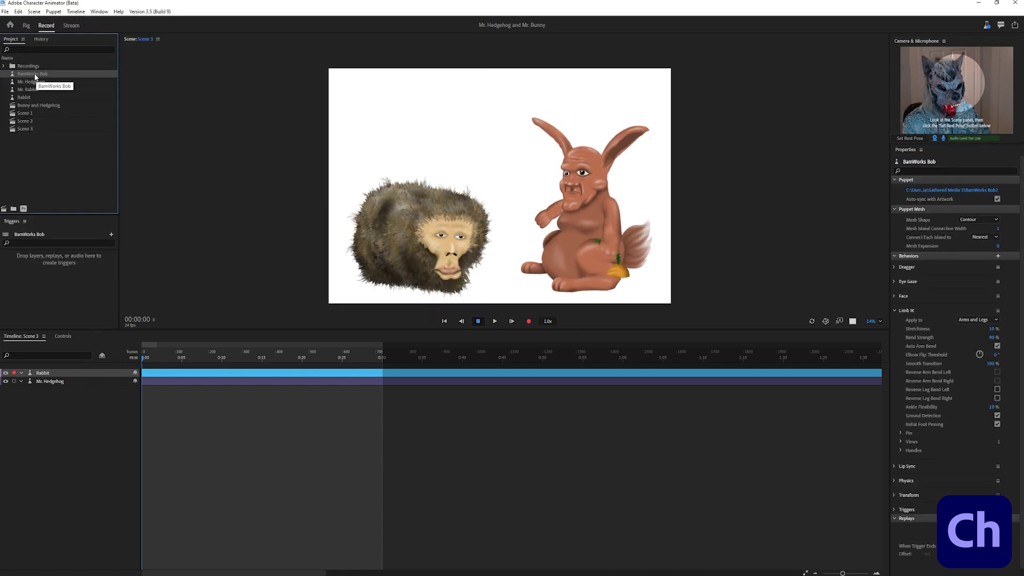
drag(32, 73, 402, 386)
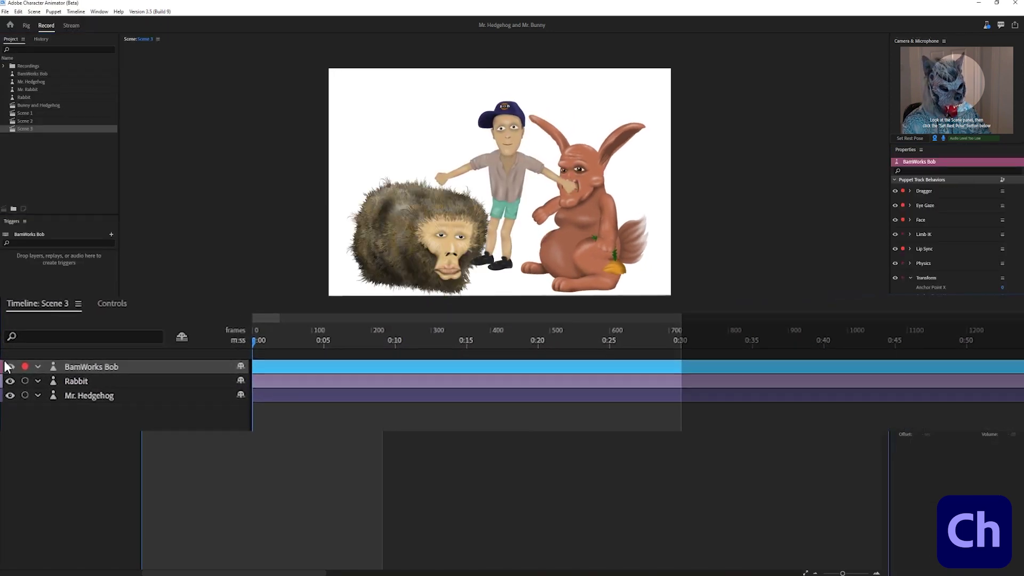
drag(98, 379, 94, 419)
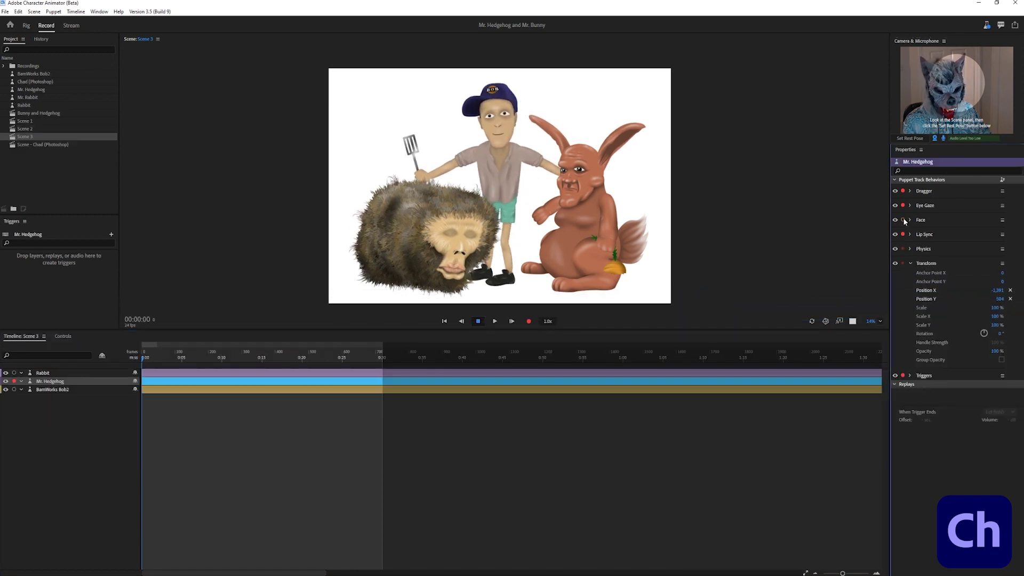
Turn off the camera and disarm Mr. Hedgehog's Face, Dragger and Eye Gaze behaviors, keeping Lip Sync armed
click(903, 220)
click(935, 138)
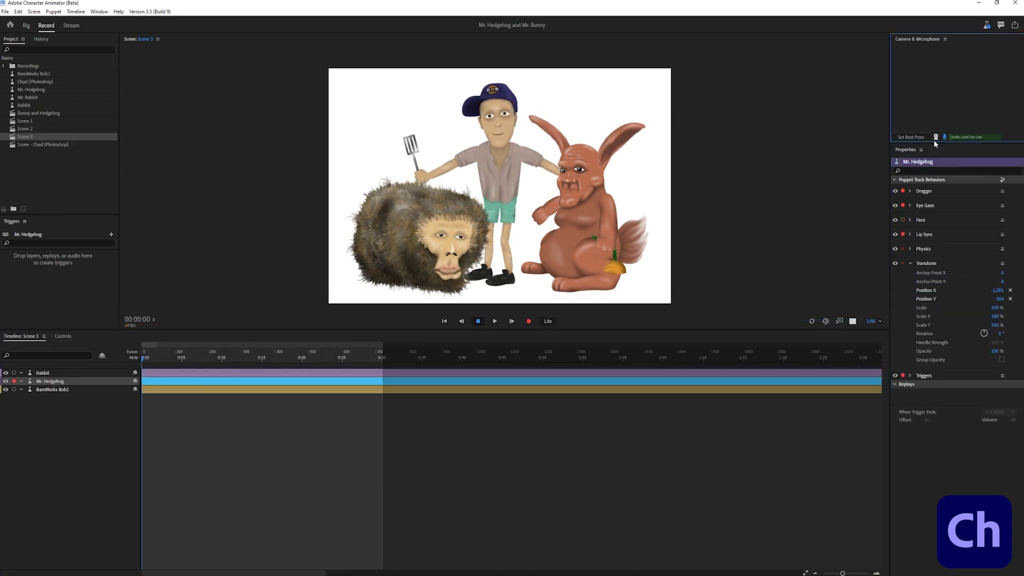
click(903, 191)
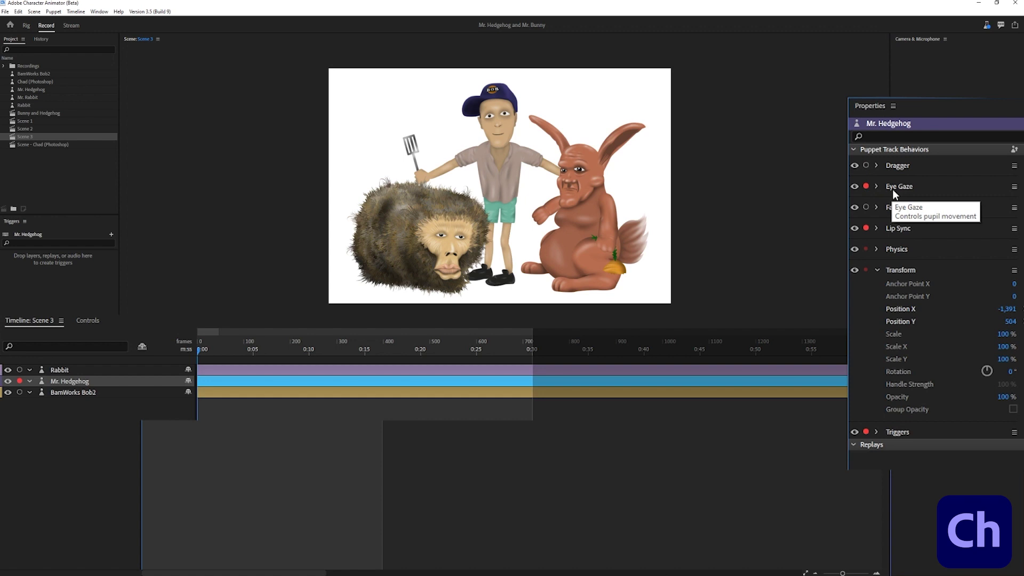
click(840, 176)
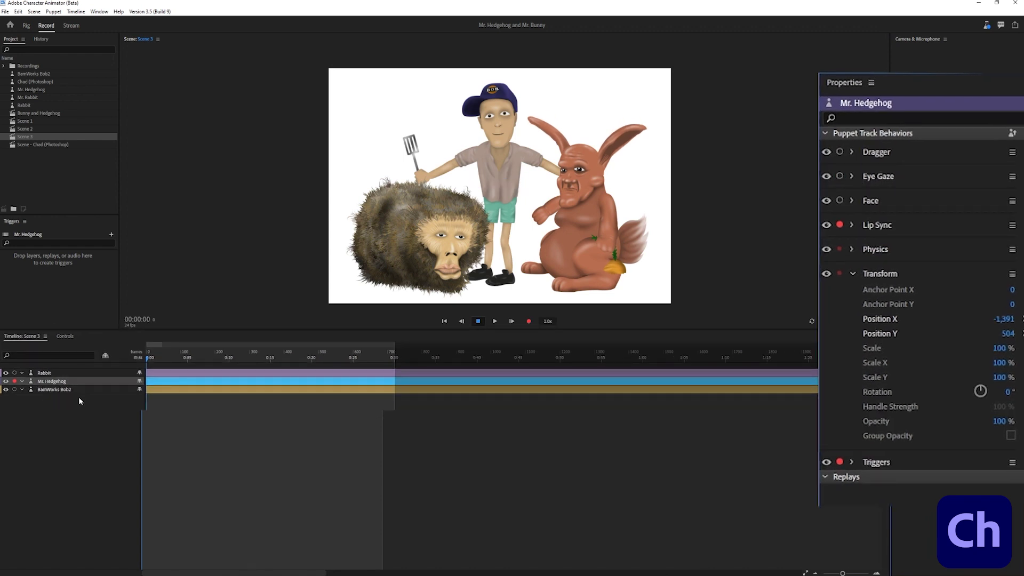
Record a spoken Lip Sync take for Mr. Hedgehog from the start of Scene 3, then stop the recording
click(524, 324)
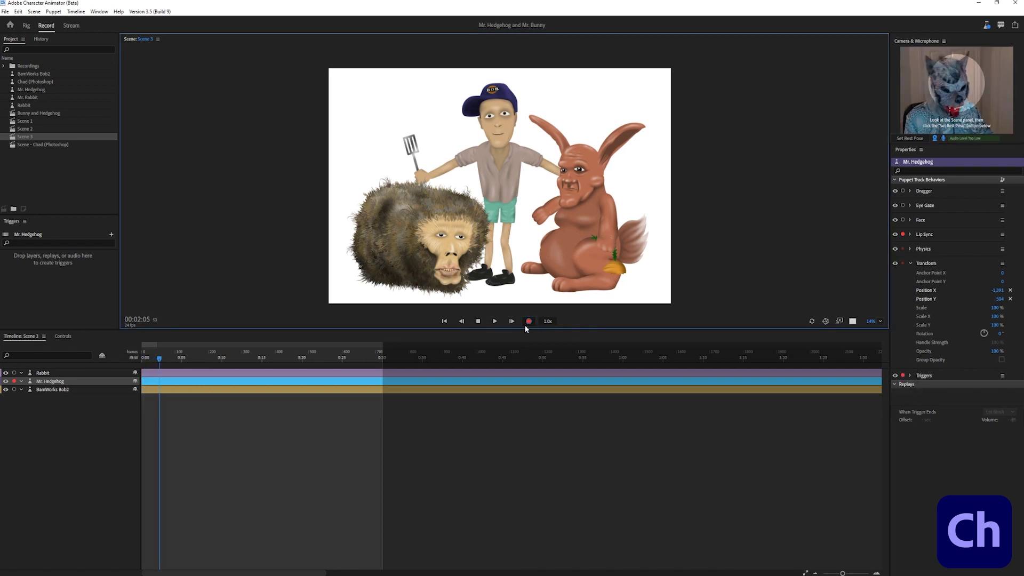
key(space)
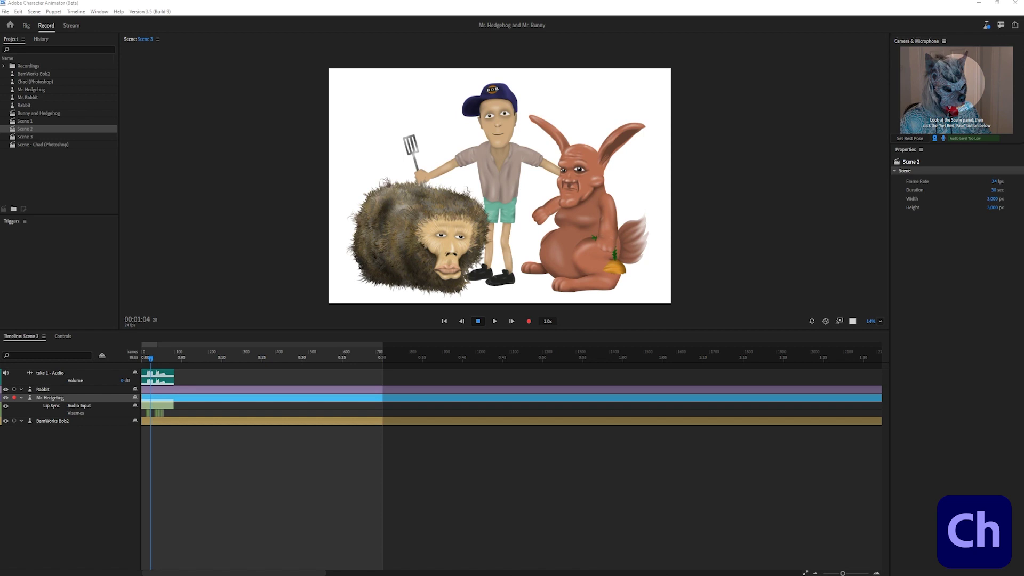
Import the audio file Bob Finish.wav and place it on Scene 3's timeline above the take 1 audio
drag(2, 166, 57, 177)
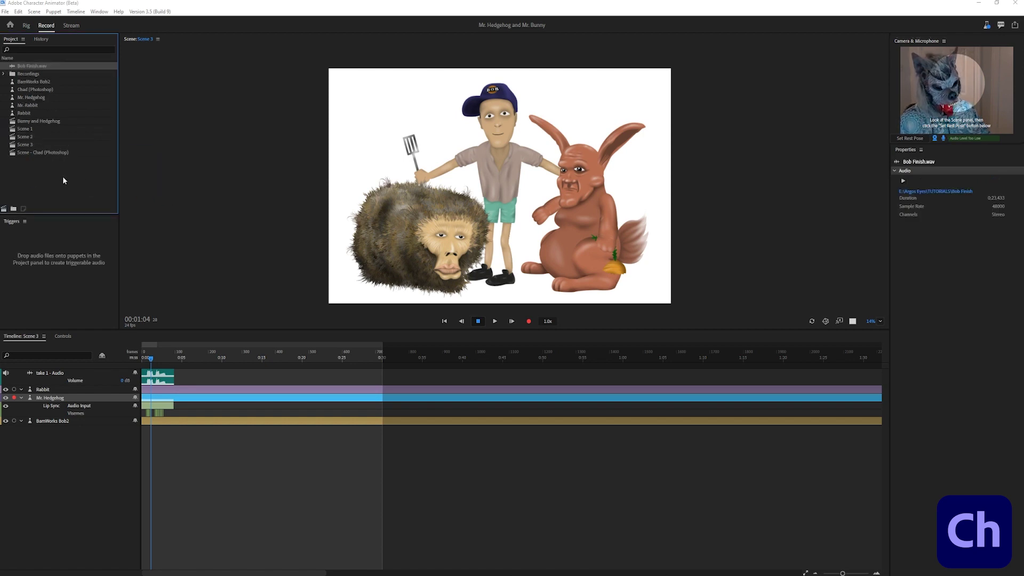
drag(37, 65, 153, 217)
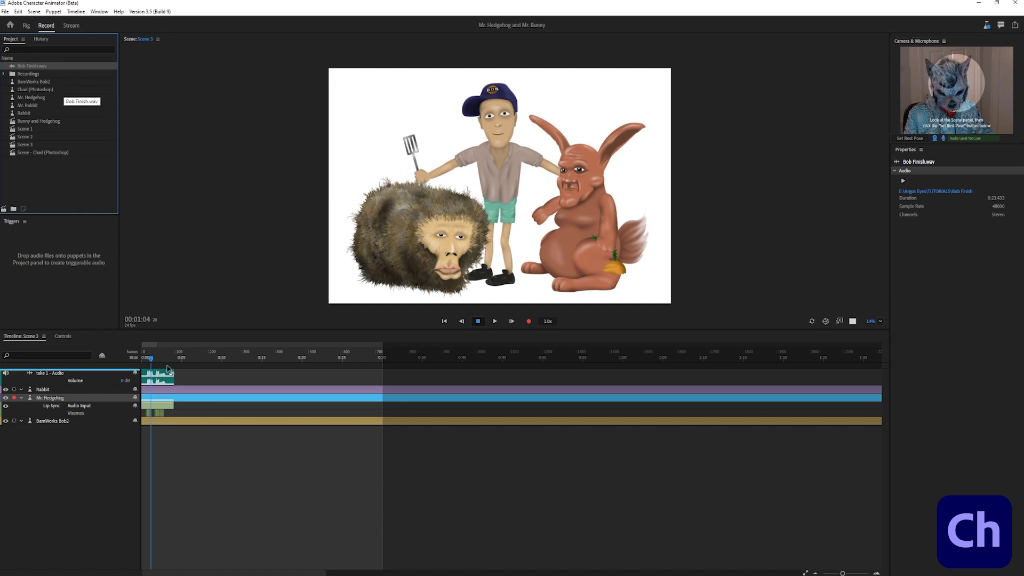
drag(168, 368, 177, 377)
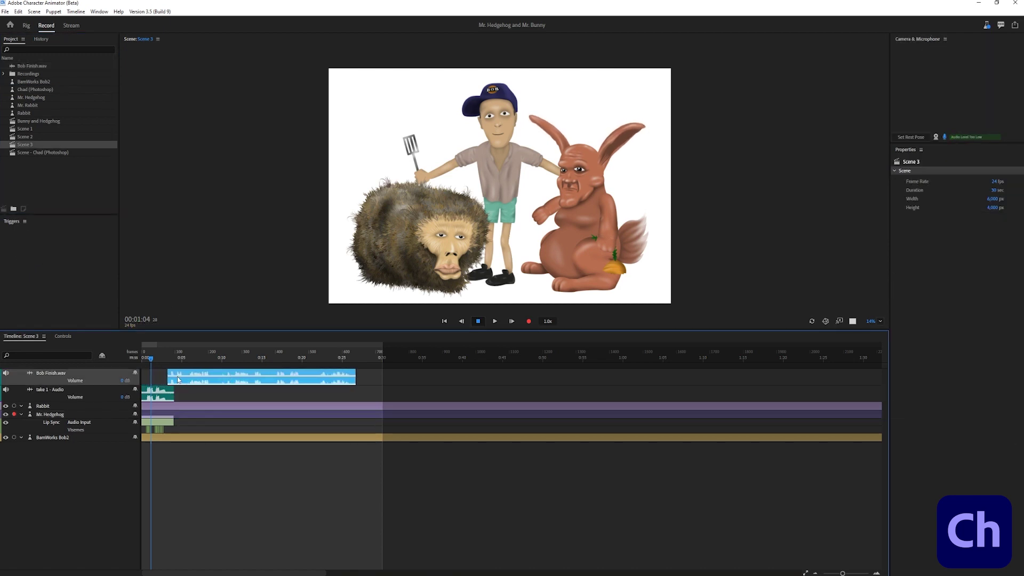
Split the Bob Finish.wav clip after its opening phrases and move the remaining part to start at about 0:22
scroll(180, 380, up, 2)
key(ctrl+shift+d)
drag(211, 380, 417, 380)
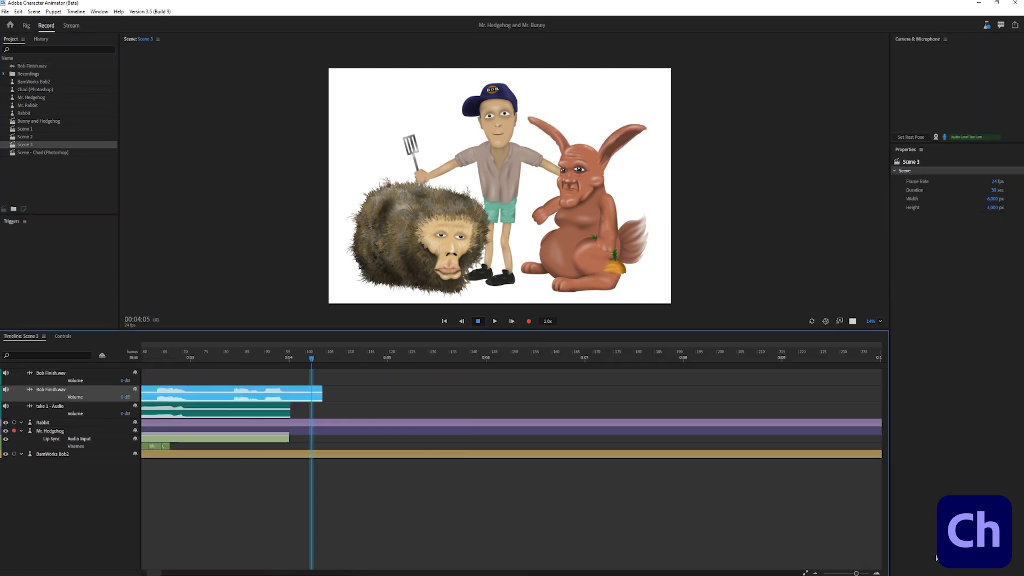
drag(857, 574, 848, 573)
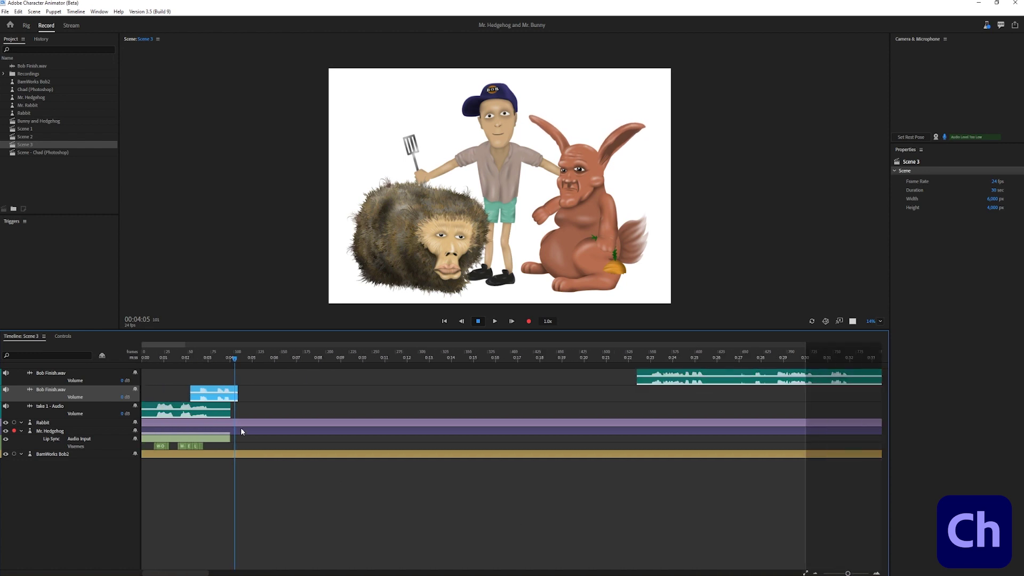
Split the next phrase off the remaining Bob Finish.wav clip and move it to start at about 0:04
drag(177, 358, 165, 359)
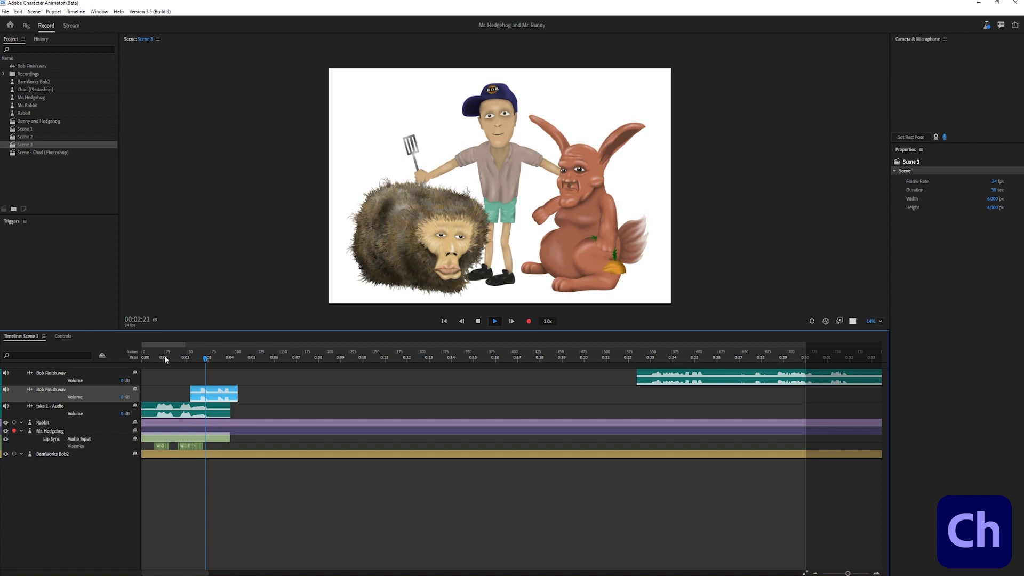
key(space)
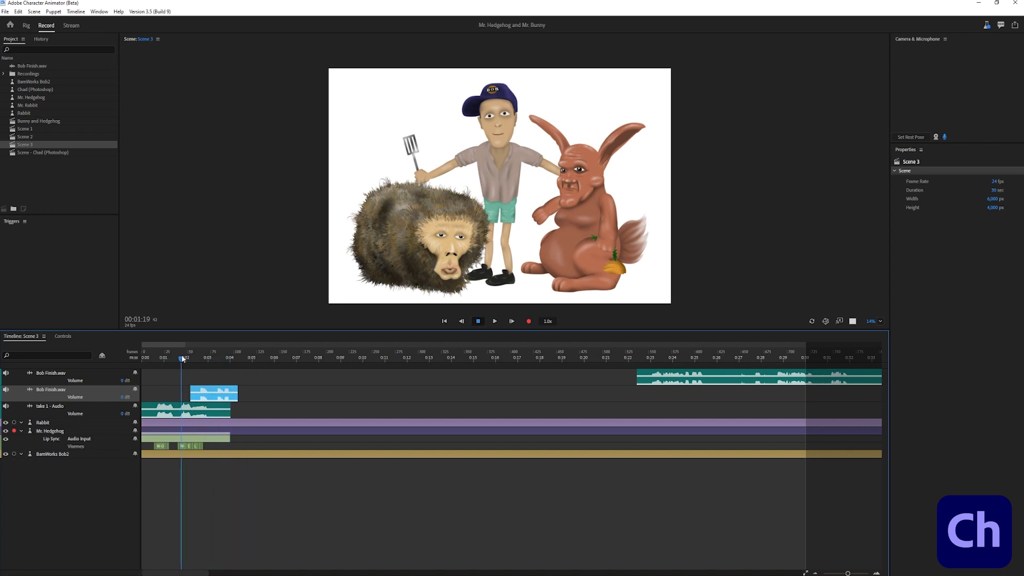
click(713, 376)
key(ctrl+shift+d)
drag(674, 393, 249, 393)
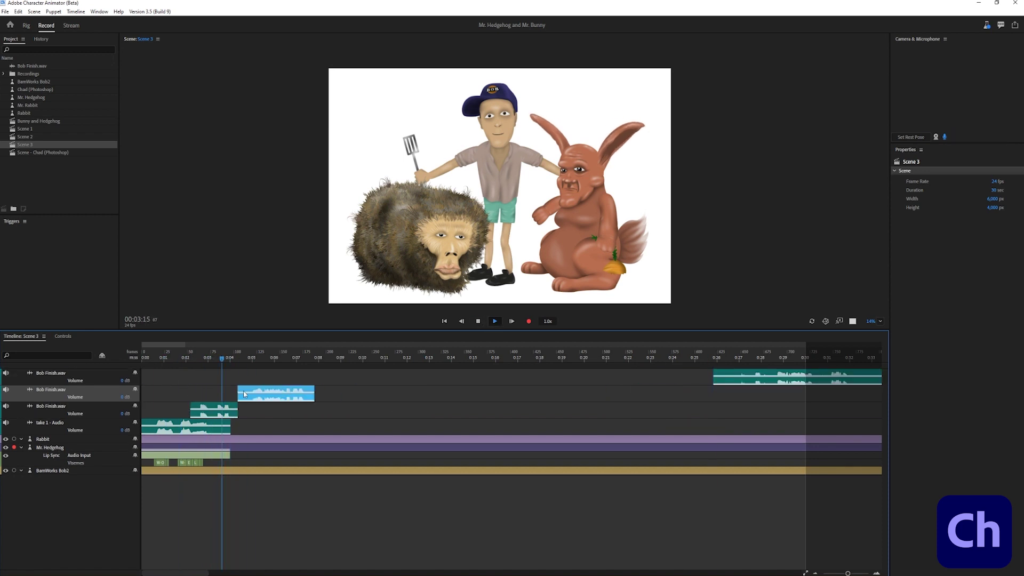
drag(272, 393, 252, 393)
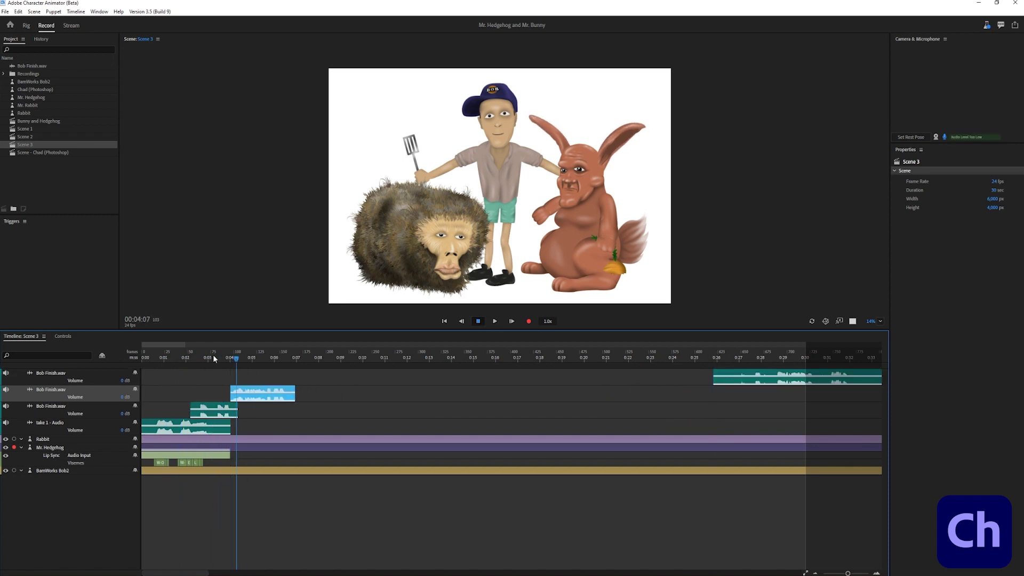
Nudge the moved Bob Finish.wav phrase just past 0:04 and play it back to check the timing
click(225, 359)
drag(849, 573, 852, 574)
click(347, 394)
drag(343, 410, 351, 401)
key(space)
key(space)
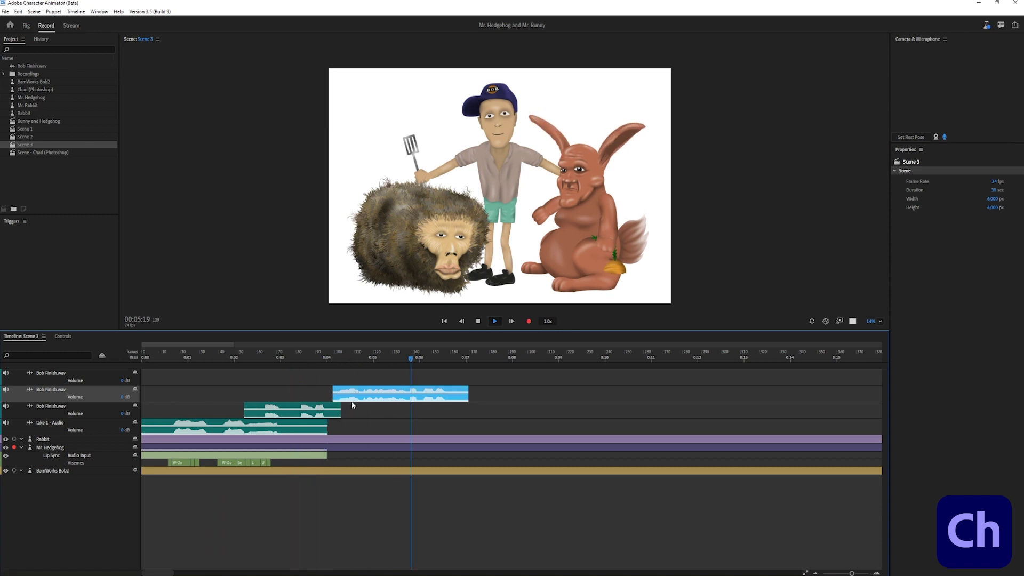
click(431, 359)
drag(430, 360, 376, 365)
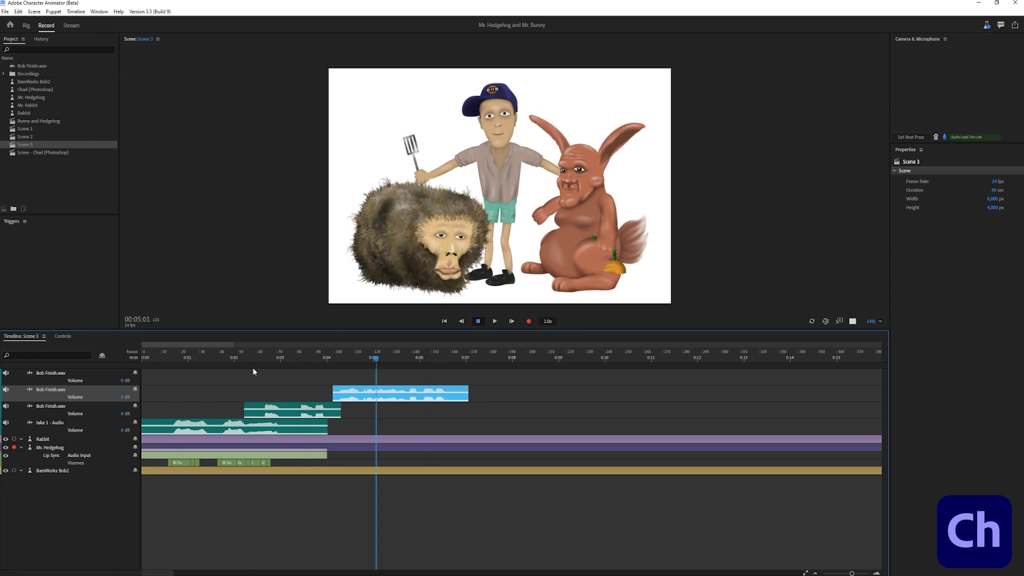
Record a spoken Lip Sync take for Rabbit from about 0:04, followed by a spoken reply take for Mr. Hedgehog
click(46, 440)
click(359, 359)
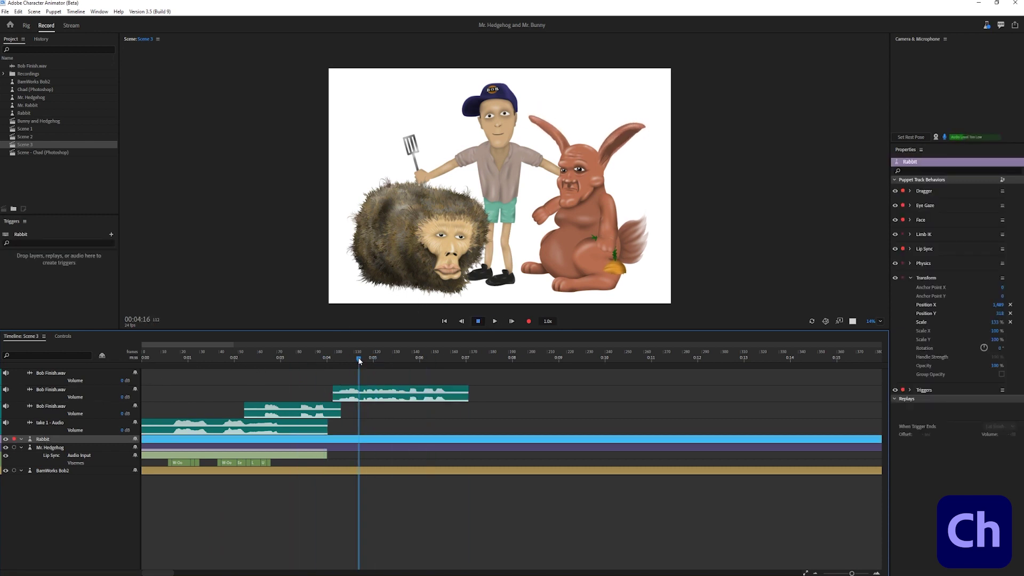
click(528, 321)
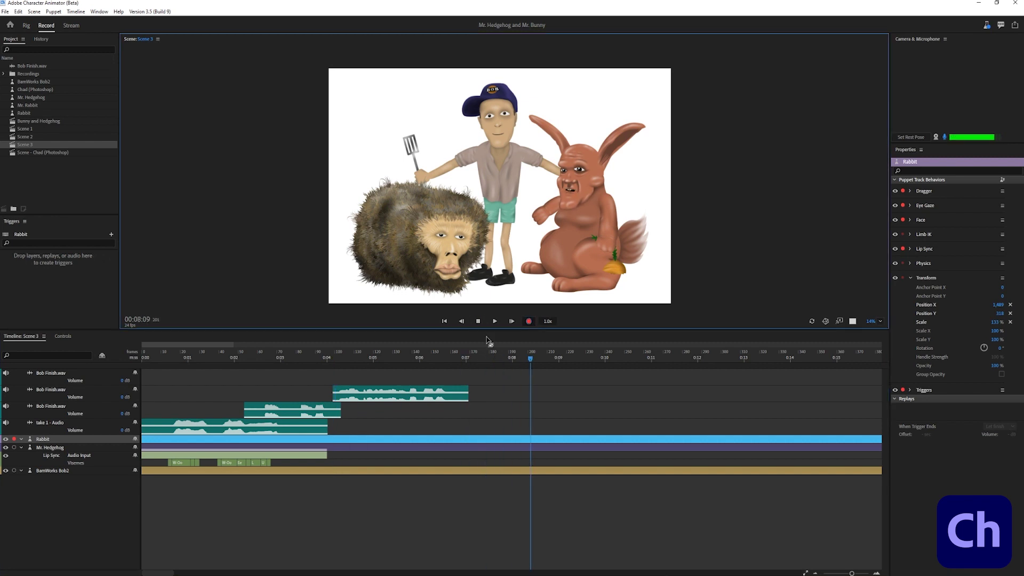
key(space)
click(435, 476)
click(528, 321)
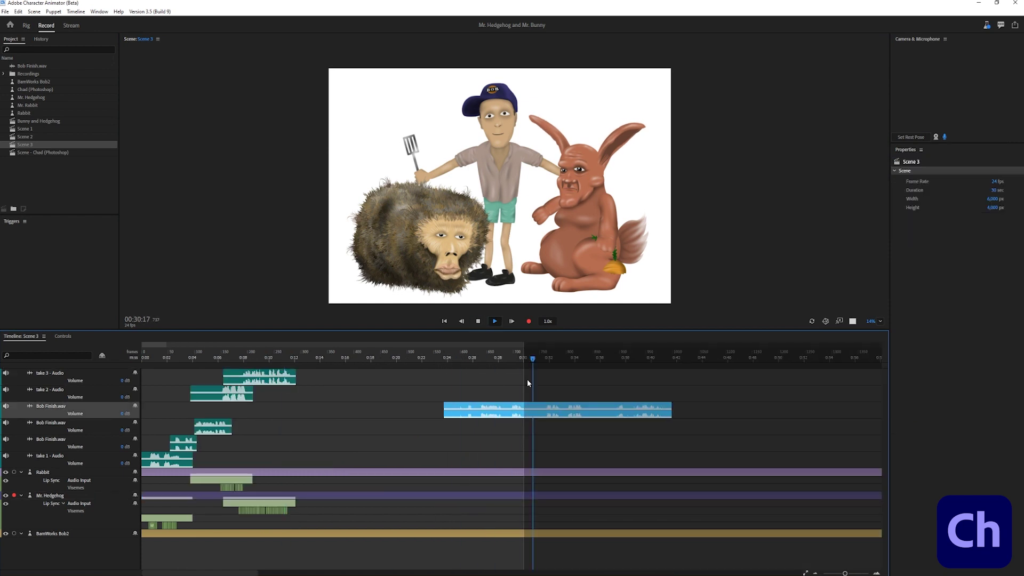
Split the next phrase from Bob Finish.wav, move it to start at about 0:11 and play back the conversation
click(277, 360)
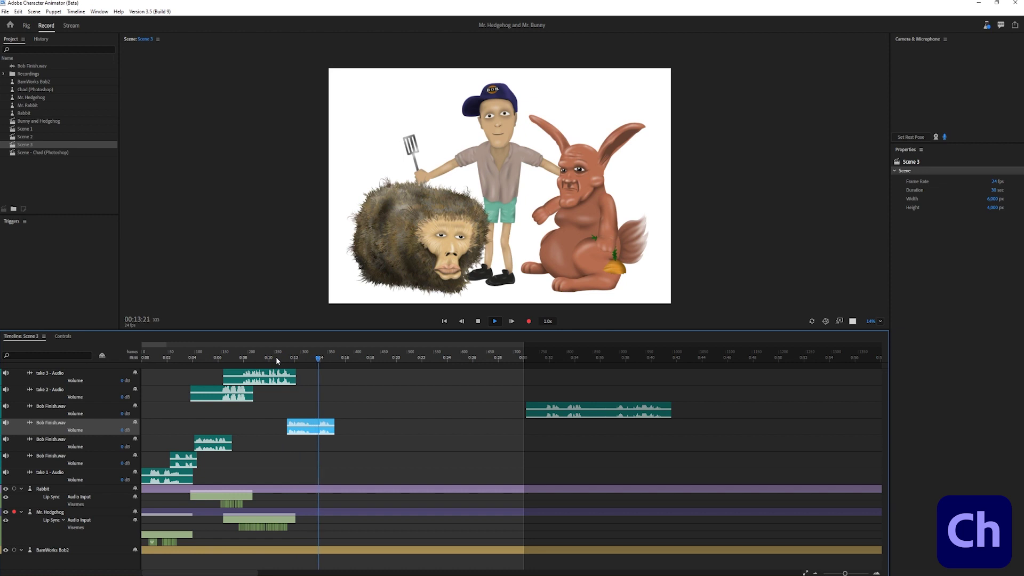
key(space)
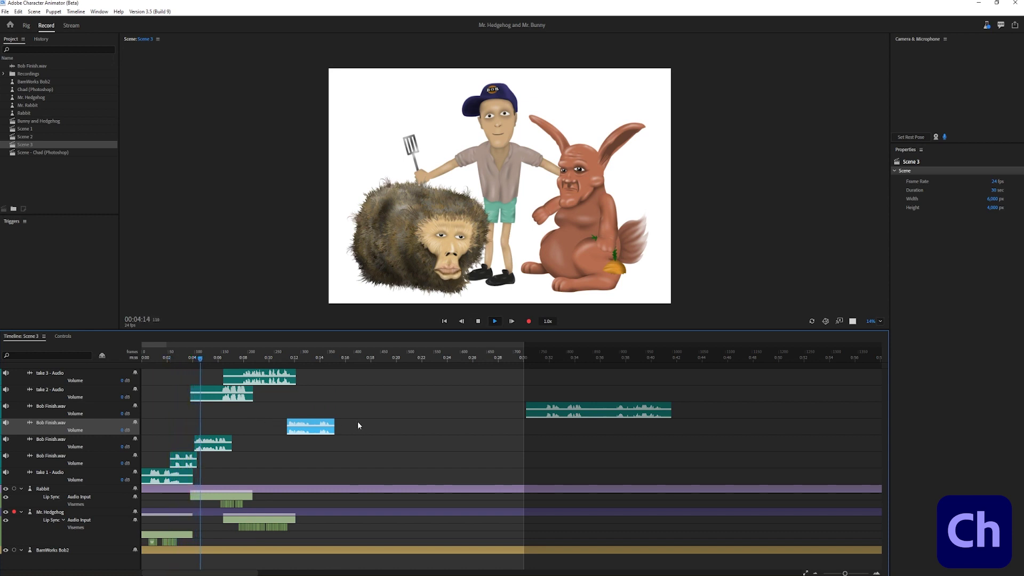
key(space)
Compute a Lip Sync take for BamWorks Bob2 from the three placed Bob Finish.wav clips and play it back
drag(355, 421, 191, 461)
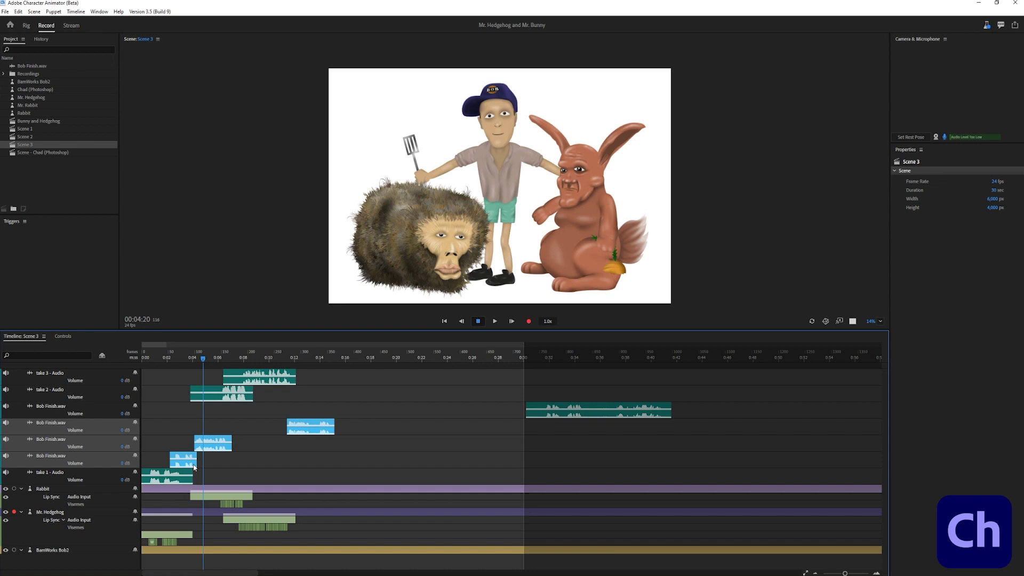
click(63, 552)
click(81, 13)
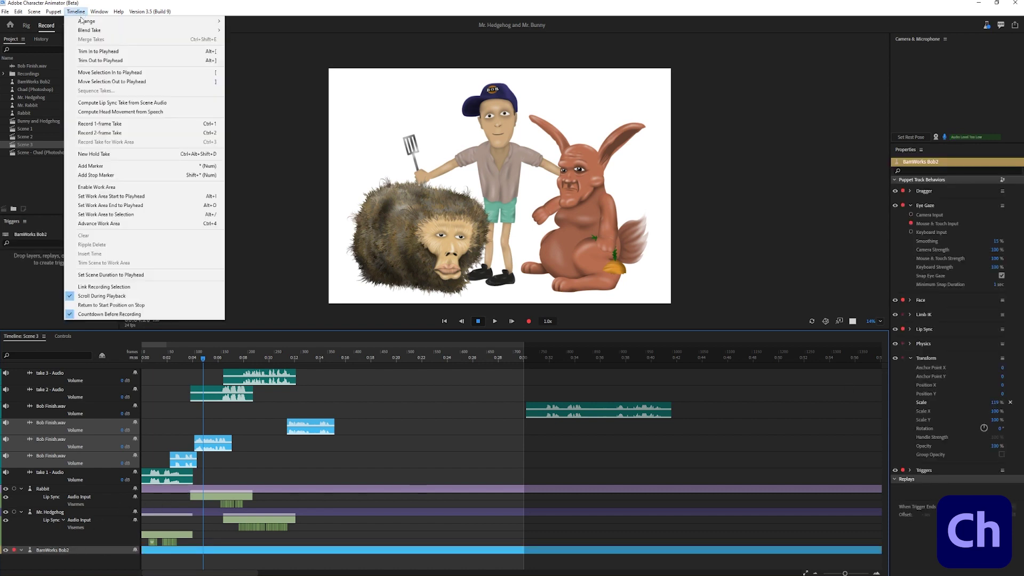
click(128, 103)
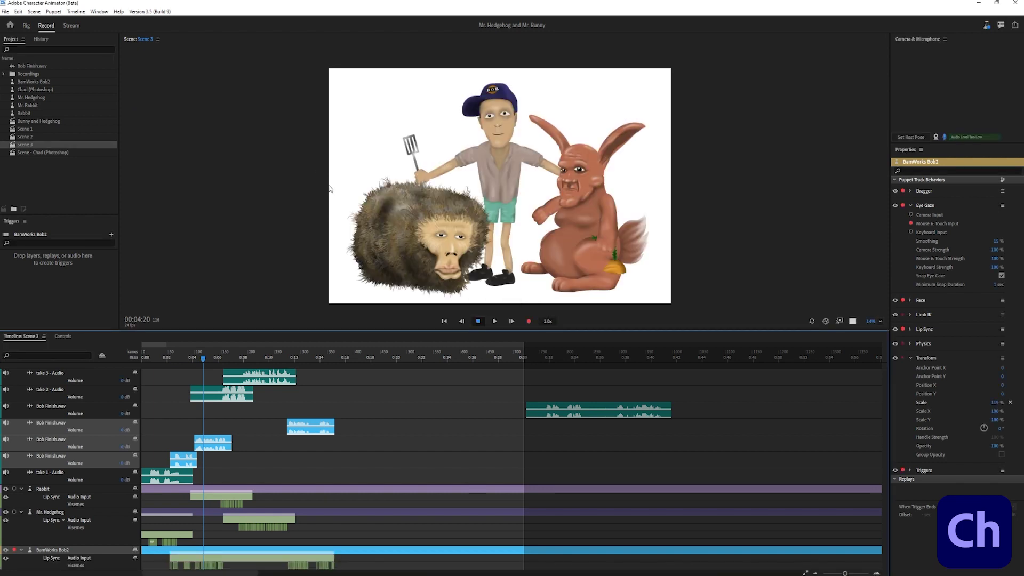
click(152, 362)
key(space)
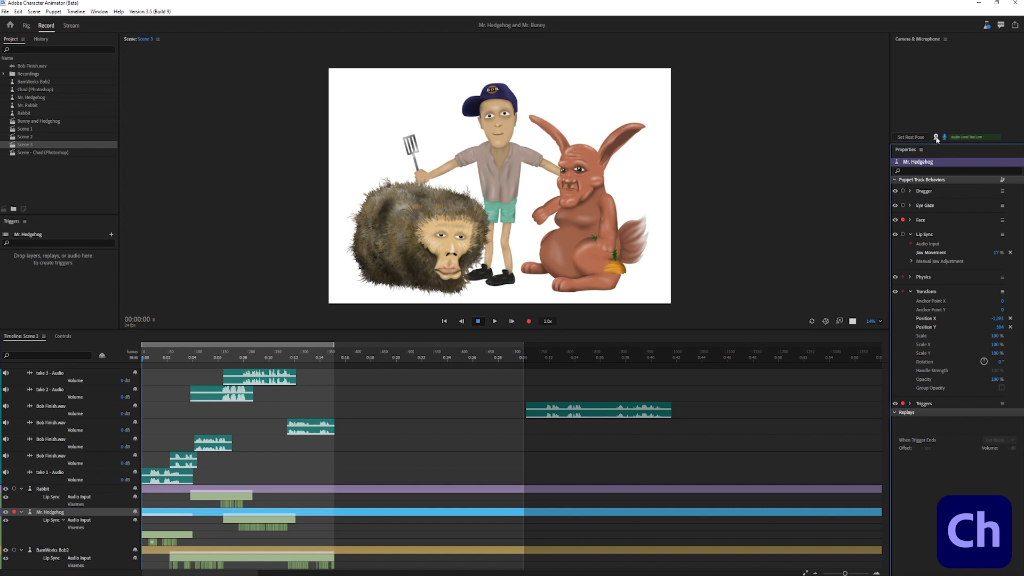
Turn on the camera, record a Face take for Mr. Hedgehog from the scene start and delete the audio captured with it
click(936, 138)
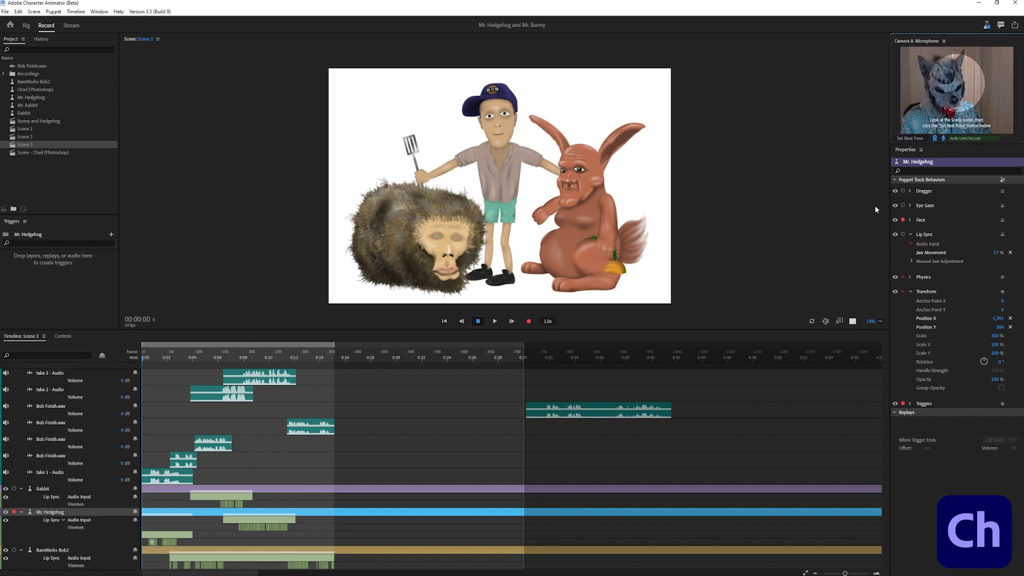
click(529, 322)
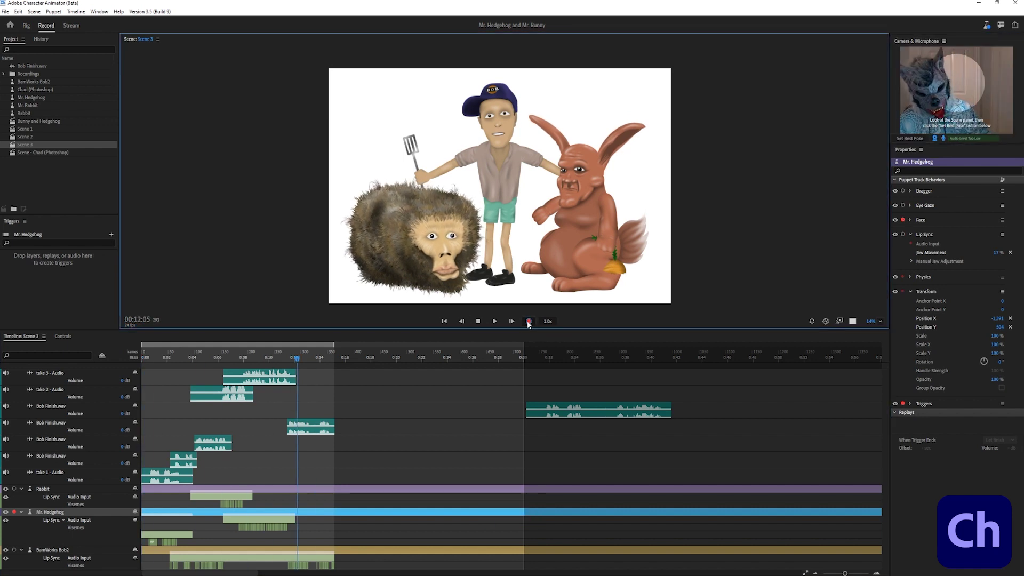
click(529, 322)
click(243, 377)
key(Delete)
Record a Dragger take for Rabbit from the start of the scene, moving the hand that holds the carrot
click(143, 359)
click(44, 488)
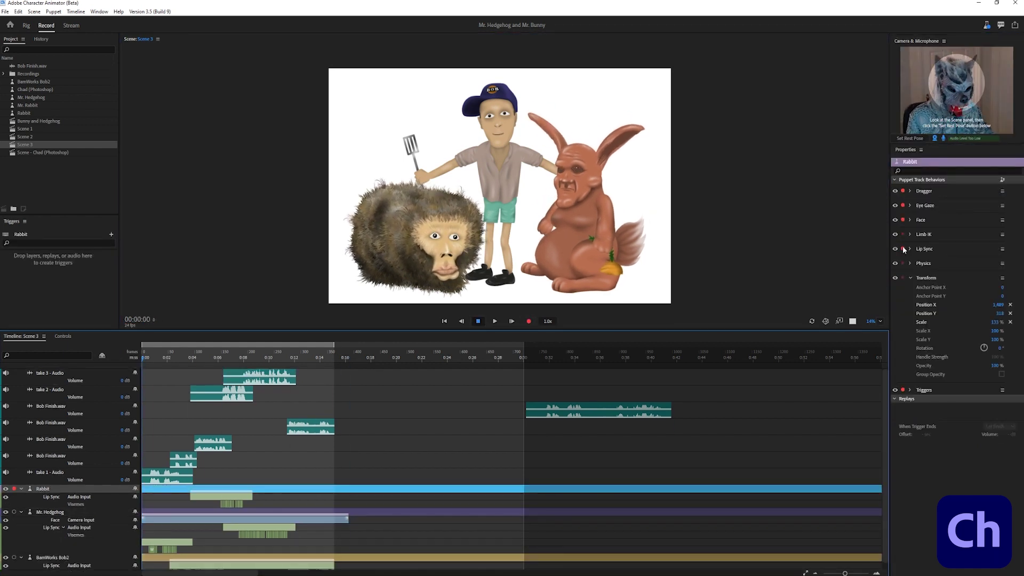
key(ctrl+r)
drag(603, 245, 606, 248)
key(space)
Disarm Rabbit's Dragger, arm only its camera-driven Face behavior and record a Face take from the scene start
click(143, 358)
click(903, 191)
click(903, 220)
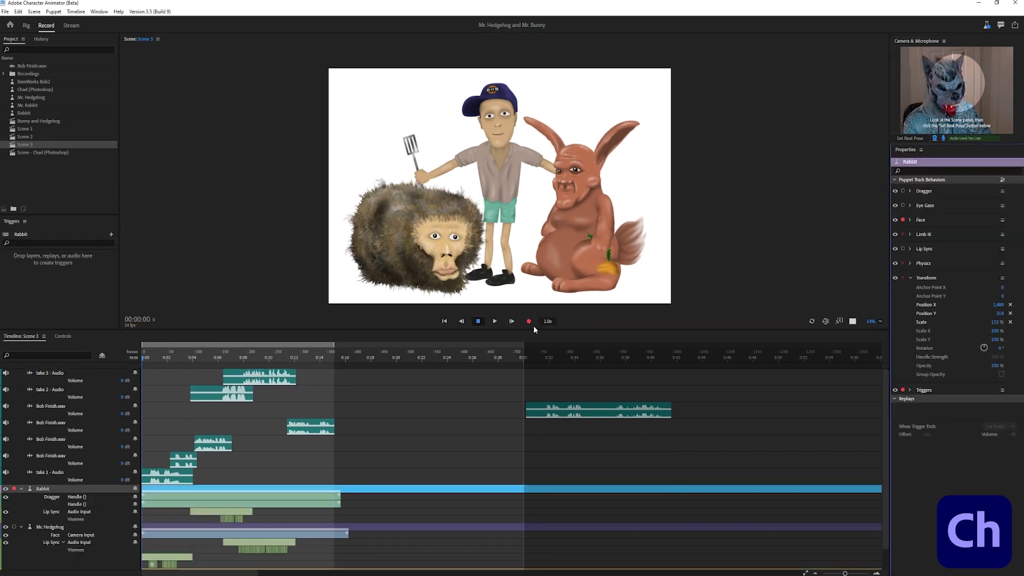
click(529, 322)
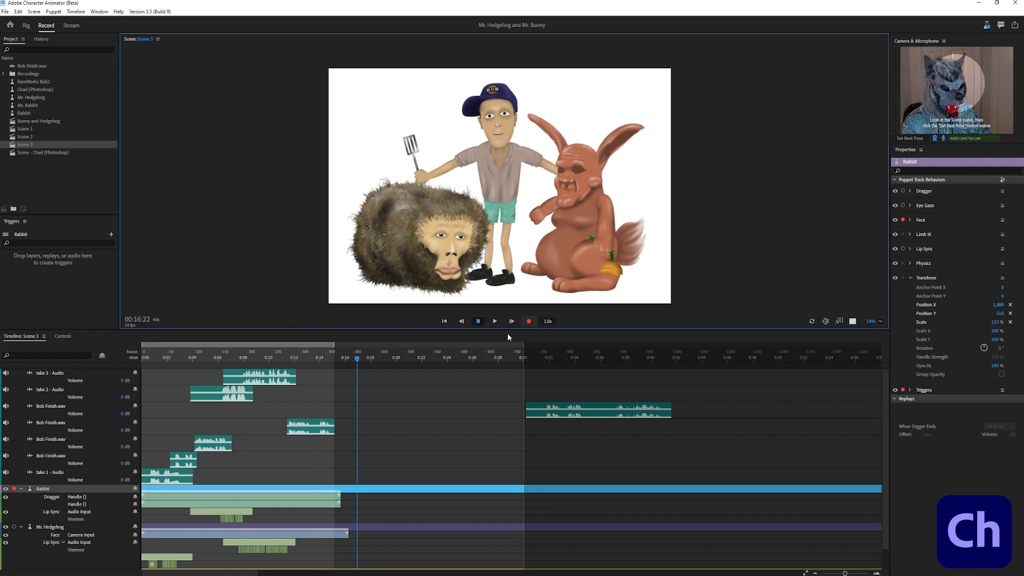
key(space)
click(368, 392)
Select the BamWorks Bob2 puppet and disarm its Lip Sync and Face behaviors, keeping Dragger and Eye Gaze armed
scroll(70, 526, down, 2)
click(46, 551)
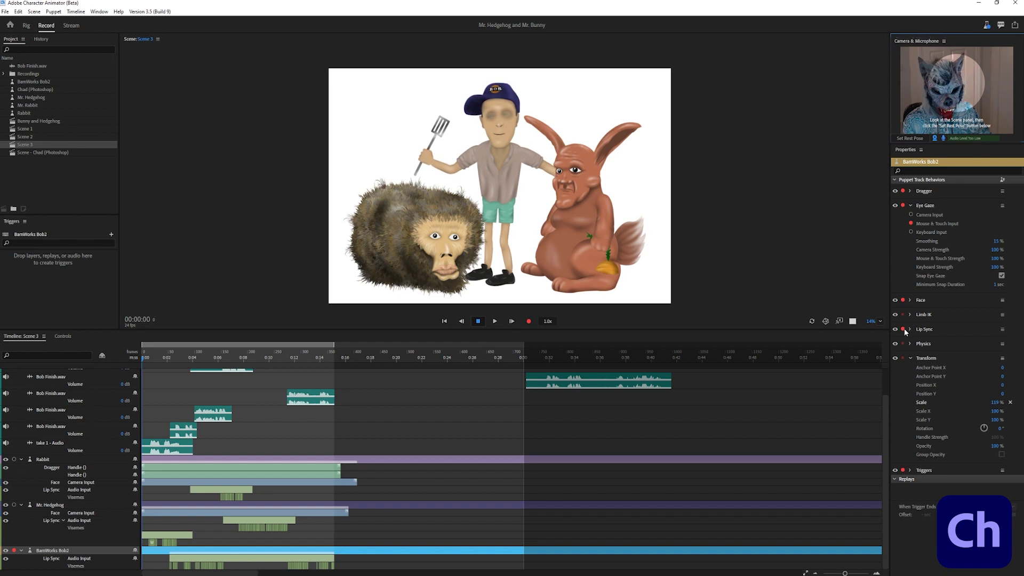
click(902, 329)
click(902, 344)
click(903, 314)
click(902, 300)
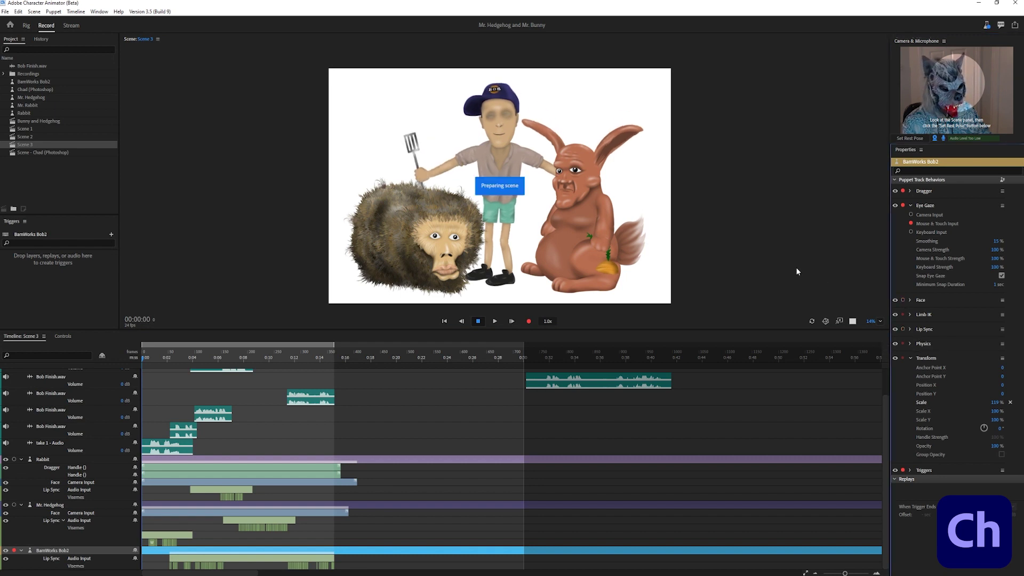
Record a Dragger and Eye Gaze take for BamWorks Bob2 from the scene start, moving the hand holding the spatula
mouse_move(422, 181)
mouse_down()
mouse_move(433, 178)
mouse_move(445, 204)
mouse_move(424, 187)
mouse_move(429, 152)
mouse_move(433, 191)
mouse_move(430, 167)
mouse_move(427, 176)
mouse_up()
click(529, 322)
click(478, 322)
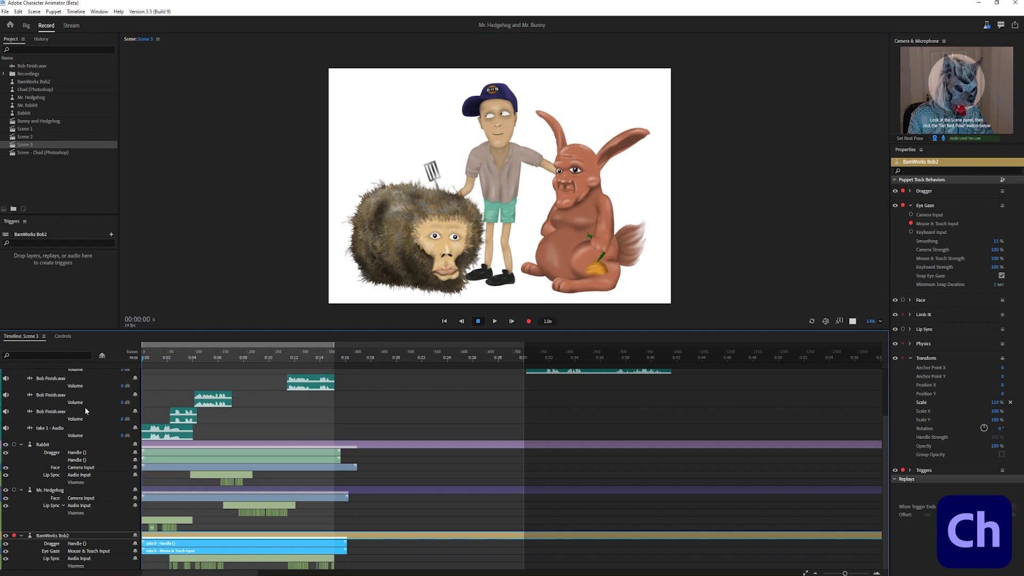
Record another Dragger and Eye Gaze take for BamWorks Bob2 from the scene start, moving the arm beside Rabbit
click(528, 323)
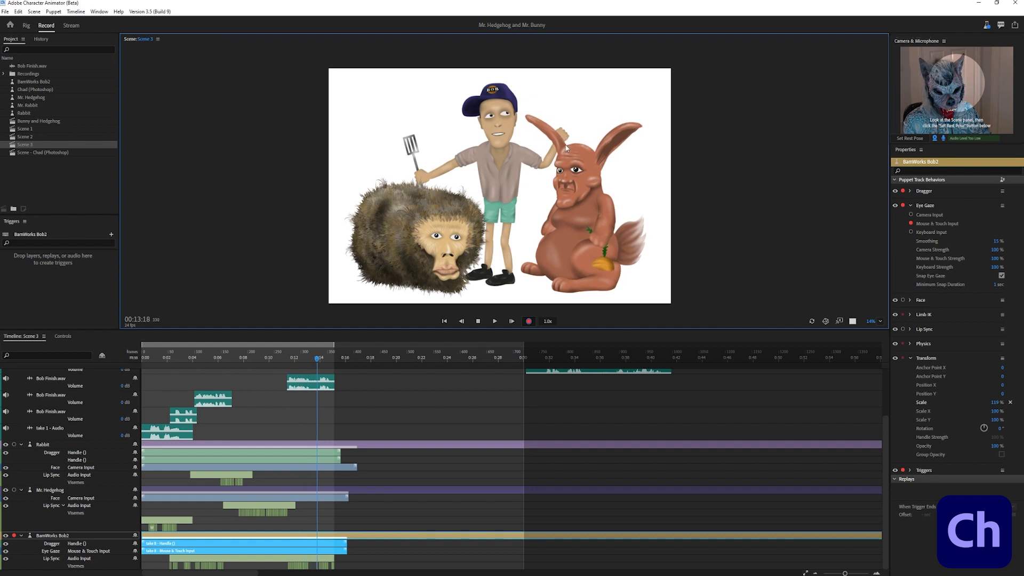
key(space)
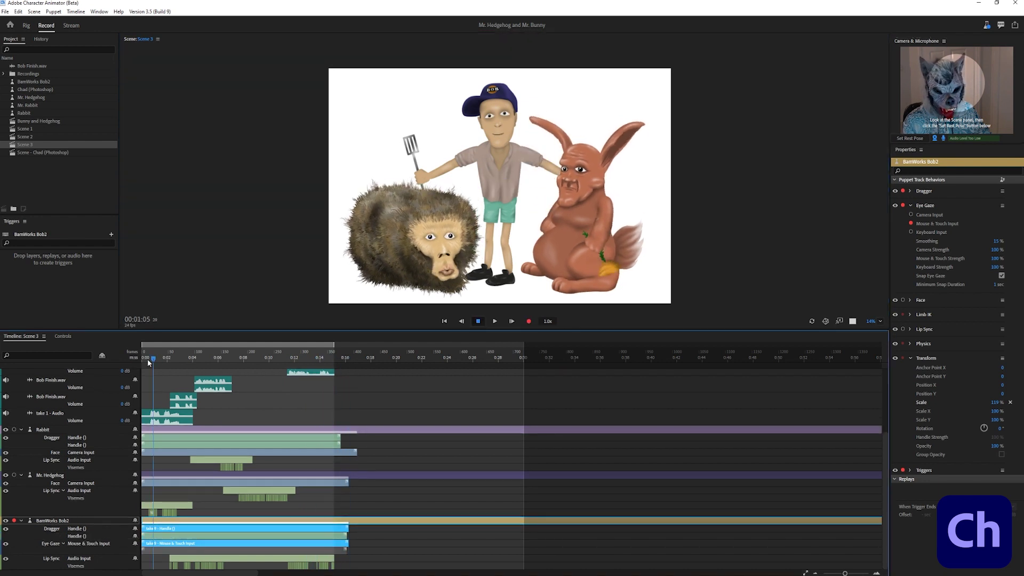
click(79, 541)
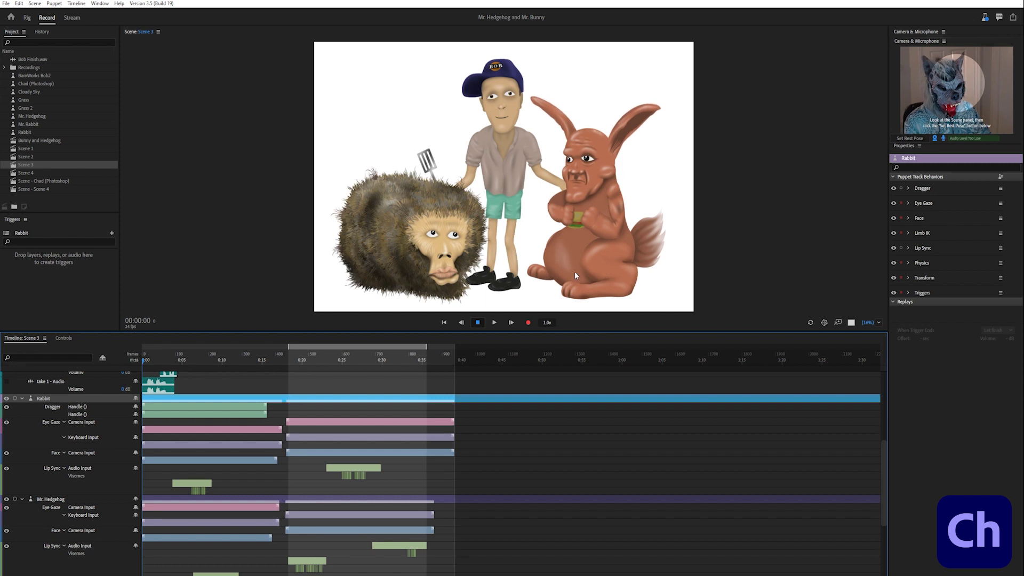
Hide Rabbit and Mr. Hedgehog in Scene 3 so only Bob shows, and open the export options
click(7, 400)
click(6, 500)
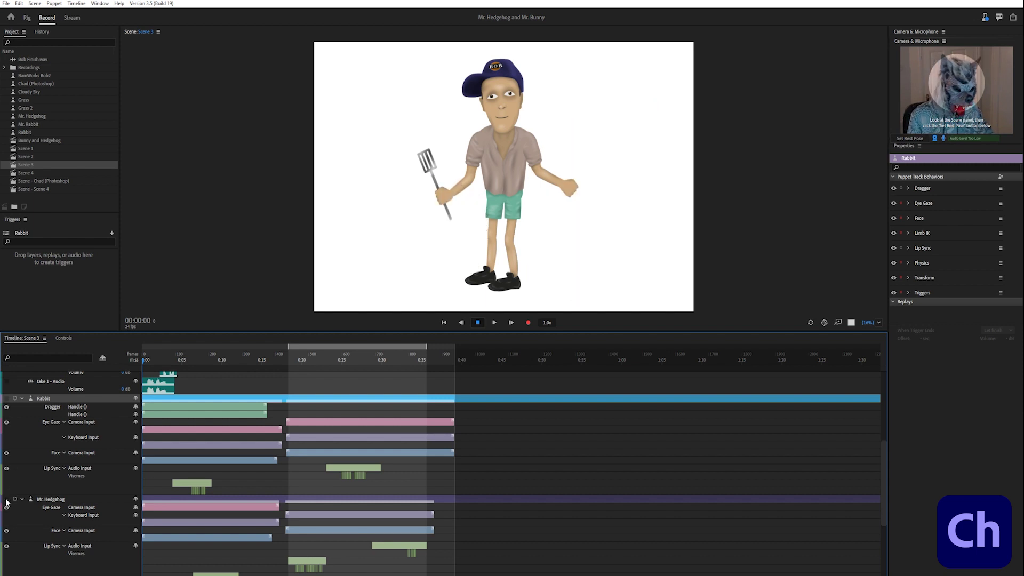
click(7, 3)
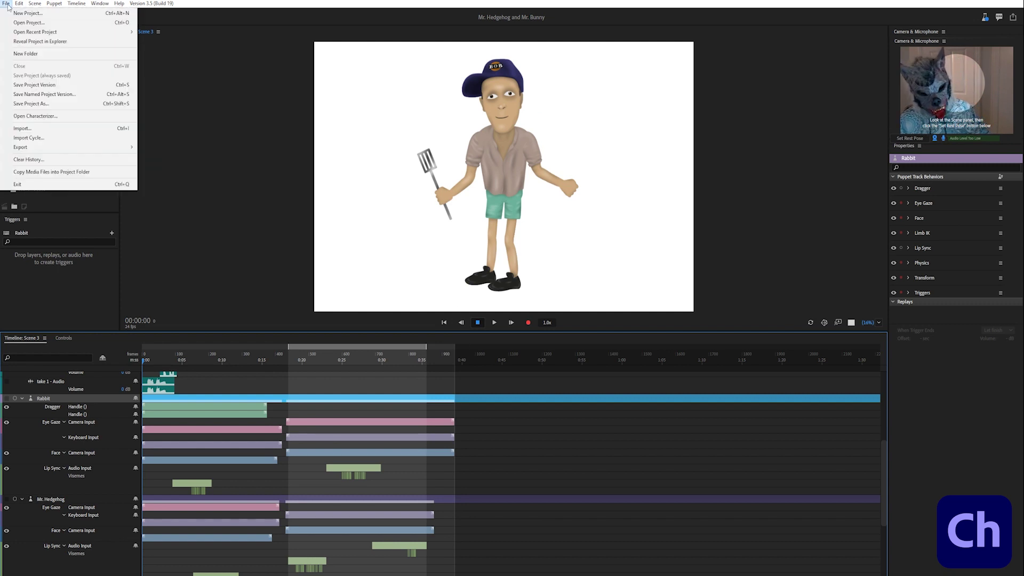
mouse_move(44, 148)
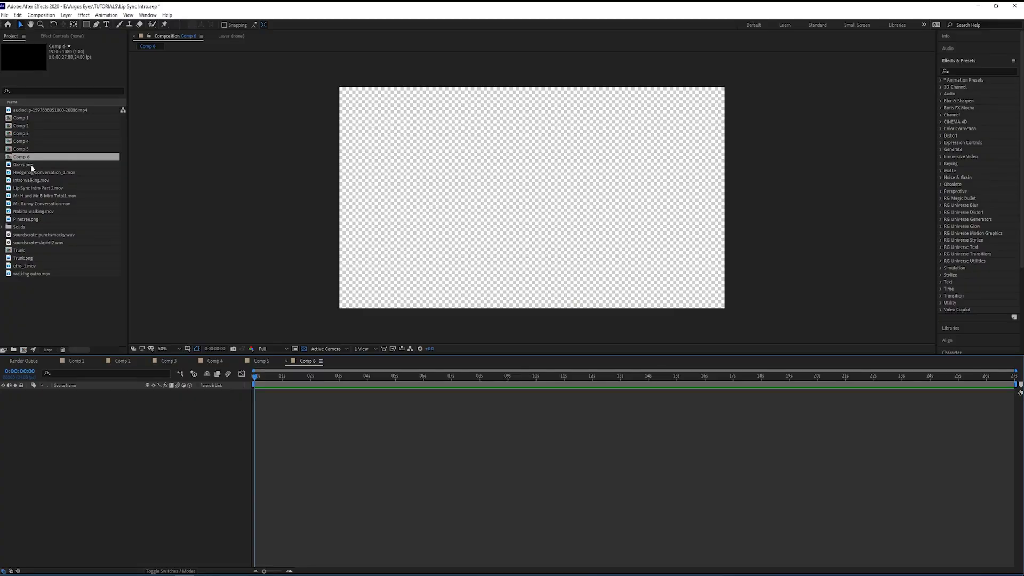
In After Effects, place Grass.png along the lower edge of Comp 6 and make it a 3D layer
click(28, 165)
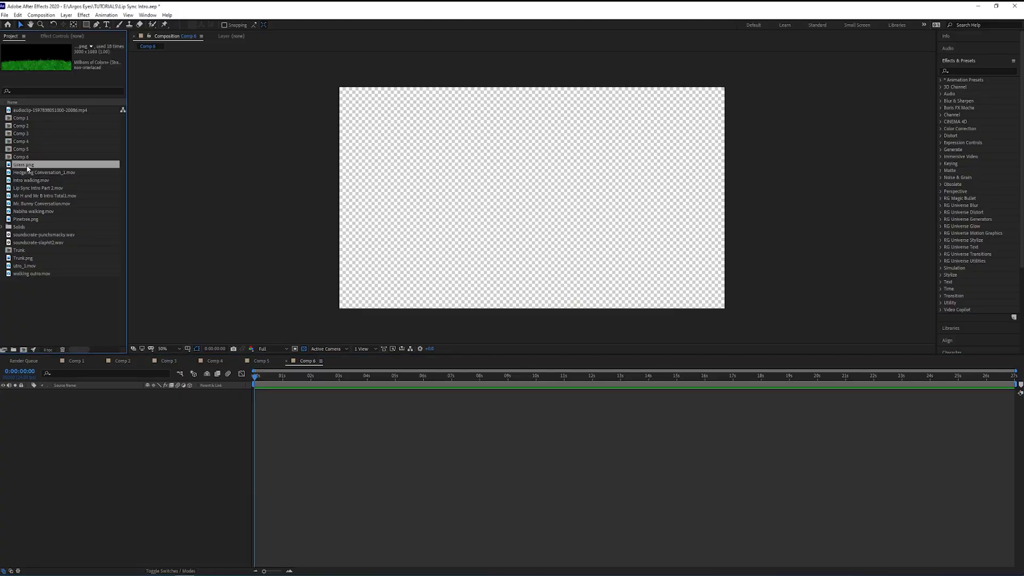
drag(400, 247, 516, 227)
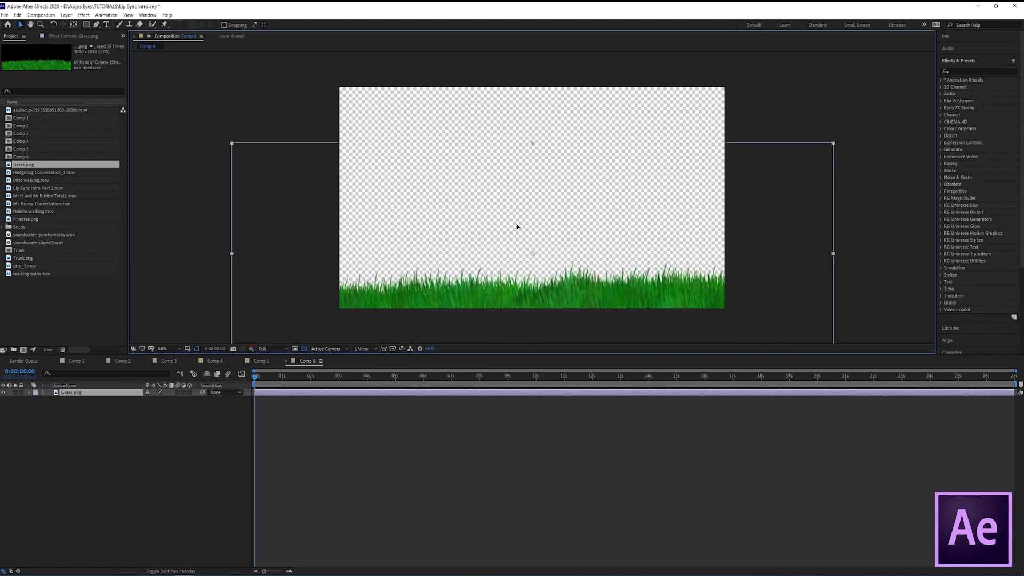
click(189, 392)
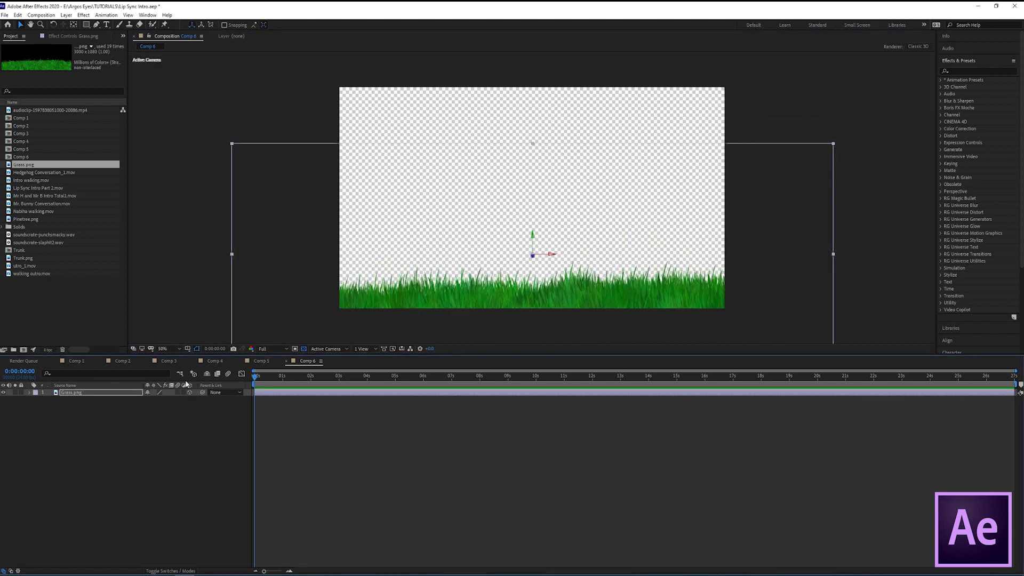
Add a two-node camera with the 50mm preset to Comp 6
click(68, 15)
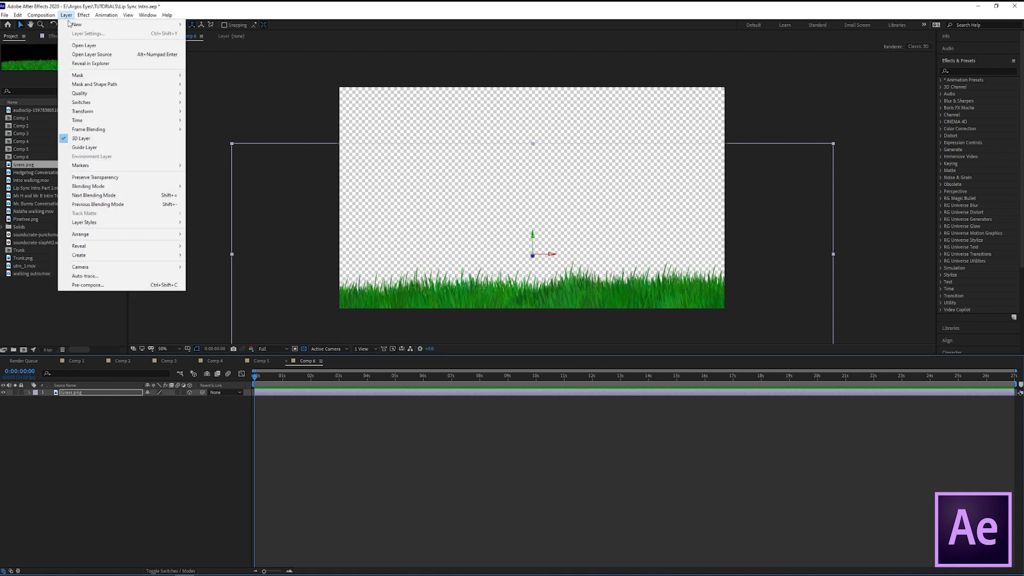
mouse_move(119, 27)
click(209, 50)
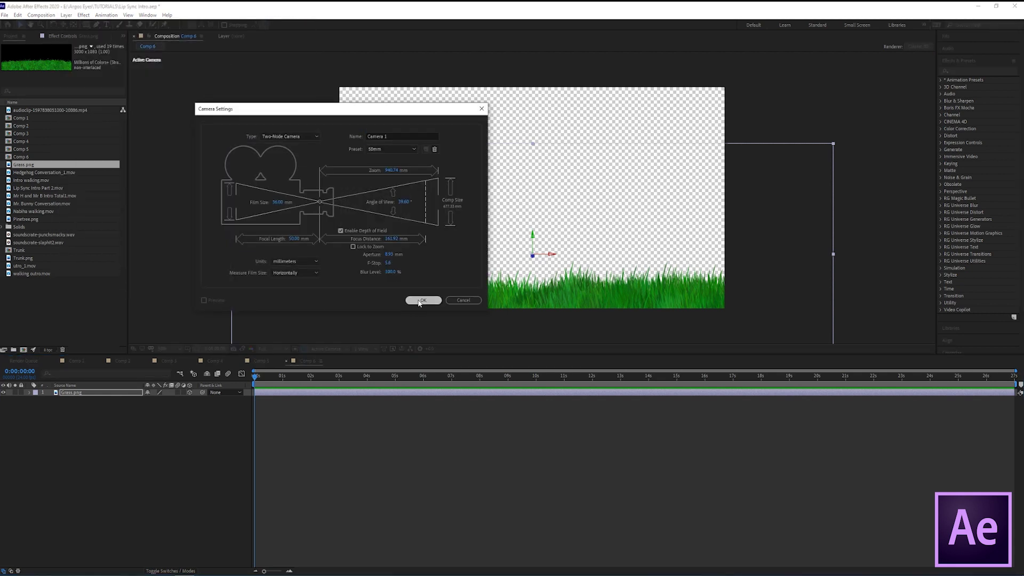
click(422, 301)
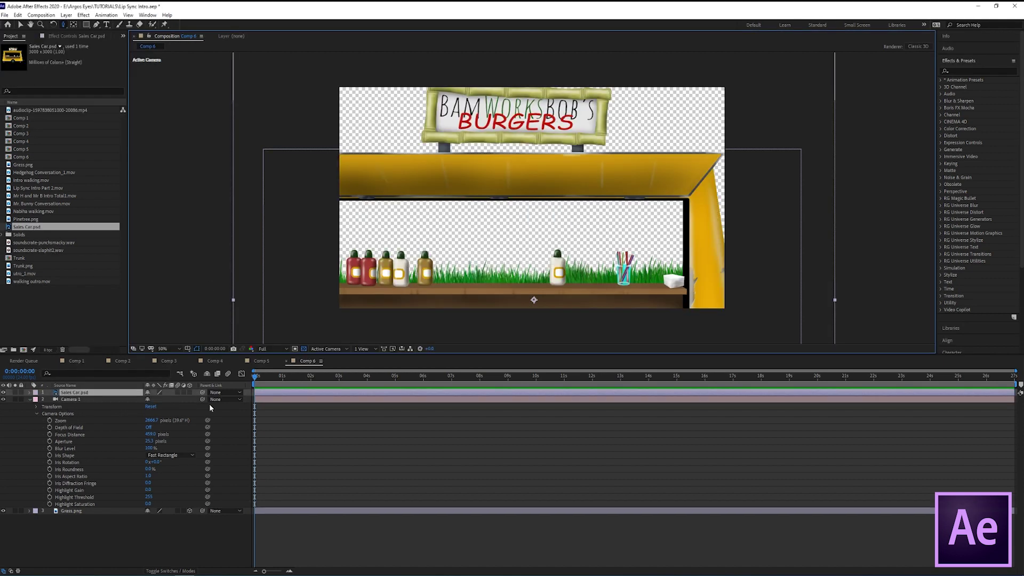
Make Sales Car.psd a 3D layer and push it back in depth until the whole car stands behind the grass
click(190, 393)
drag(556, 250, 574, 169)
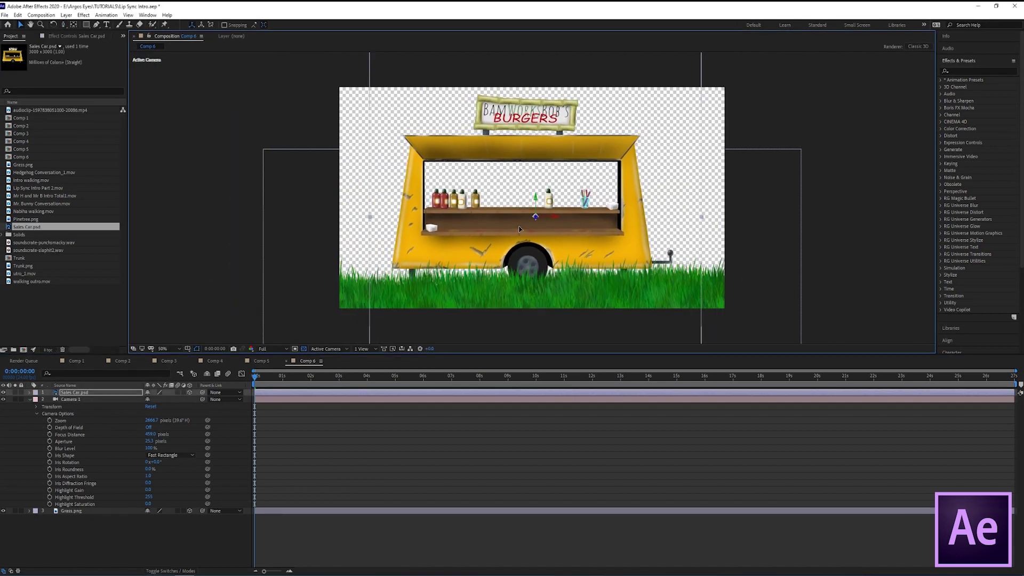
Duplicate the Grass.png layer twice and reorder Sales Car.psd directly beneath Camera 1 in the layer stack
click(106, 511)
key(ctrl+d)
key(ctrl+d)
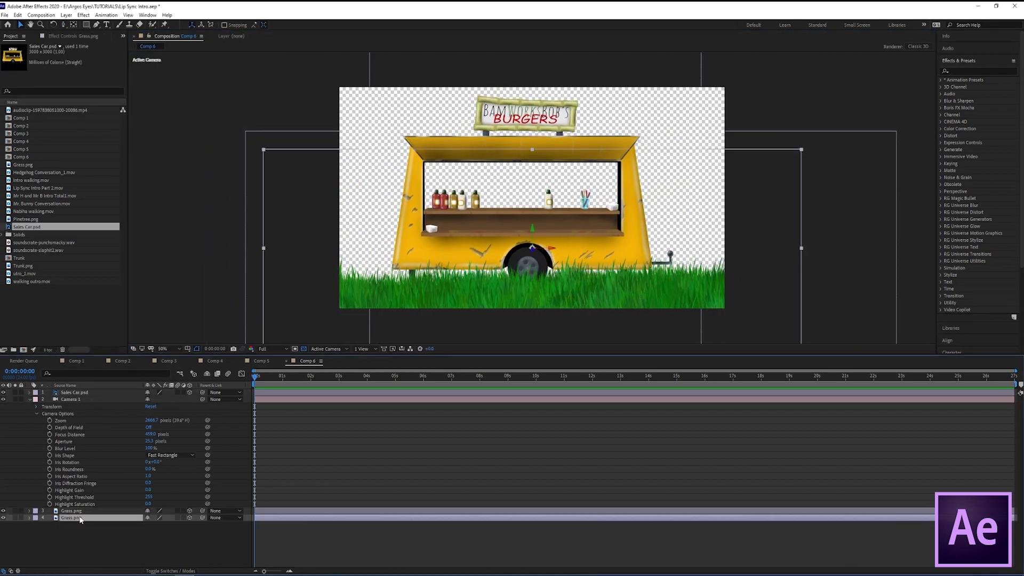
drag(74, 392, 77, 502)
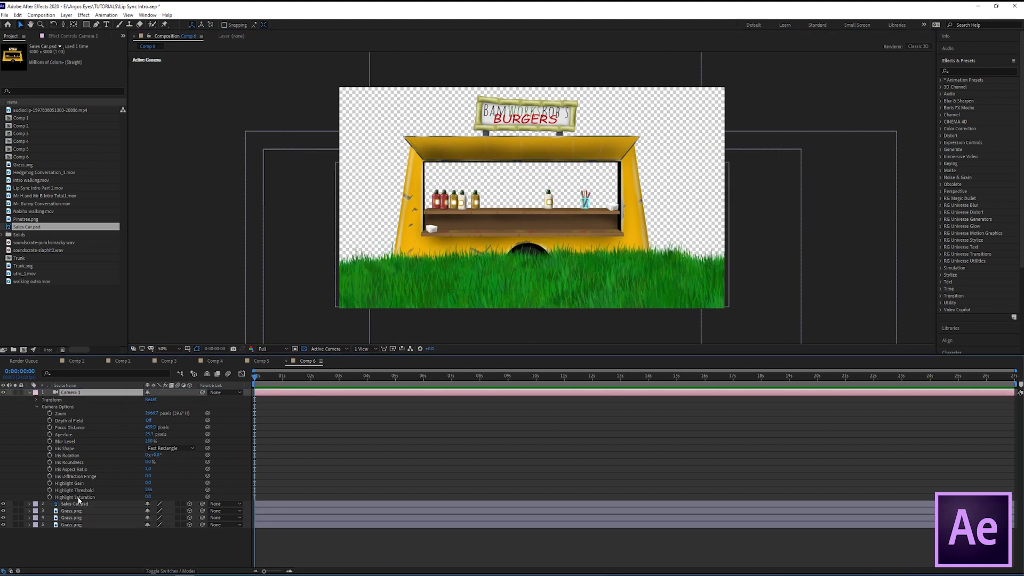
Offset the grass copies sideways and in depth around the sales car, and duplicate one more to fill the ground
click(72, 511)
drag(571, 251, 96, 229)
click(73, 525)
click(72, 518)
drag(533, 227, 672, 244)
key(ctrl+d)
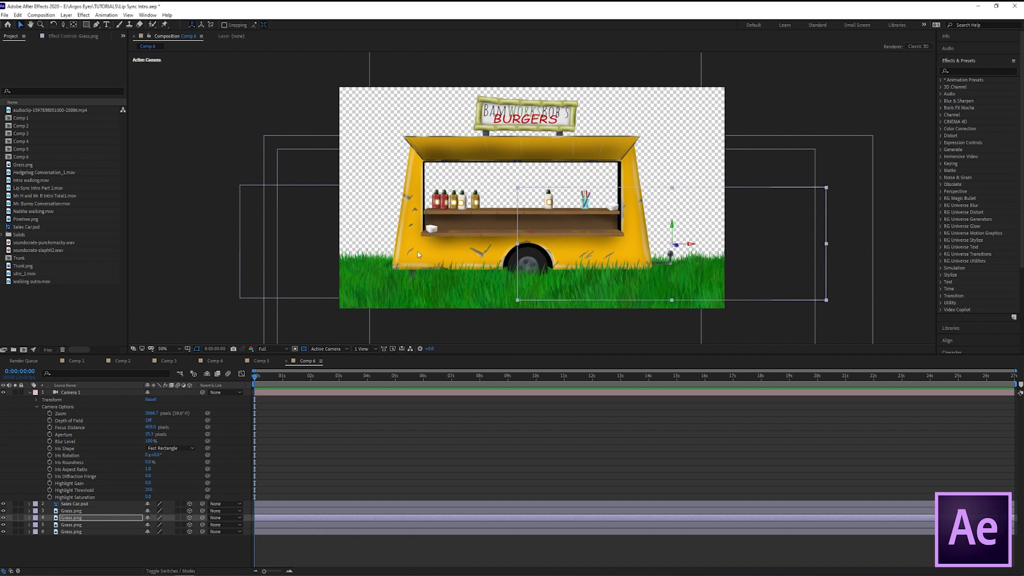
Make Bin.png a 3D layer, then push it back and place it small on the grass beside the car's left end
click(189, 392)
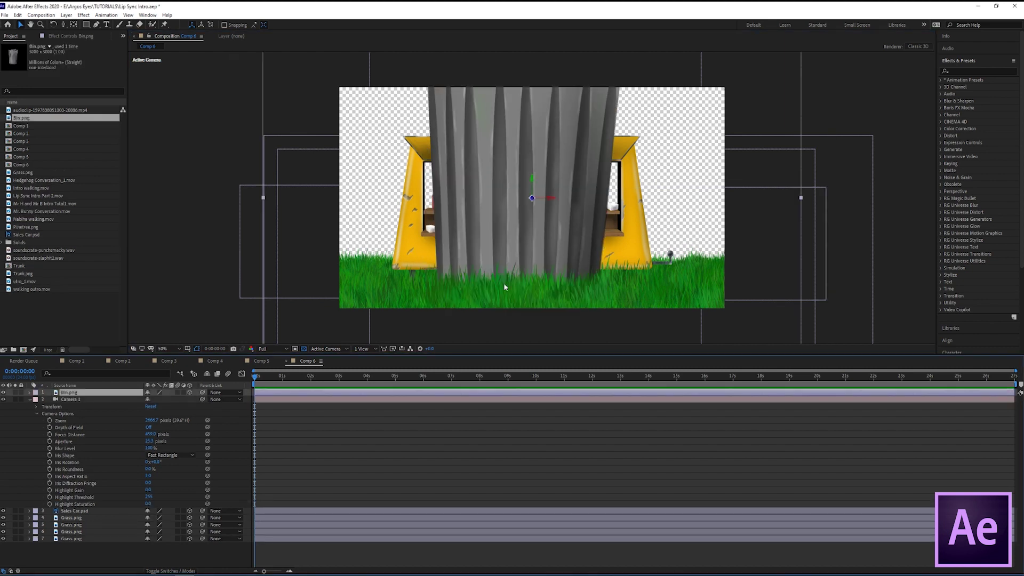
drag(504, 283, 492, 325)
drag(520, 240, 404, 161)
key(F11)
scroll(583, 180, down, 1)
drag(531, 167, 533, 158)
key(F12)
drag(513, 231, 425, 233)
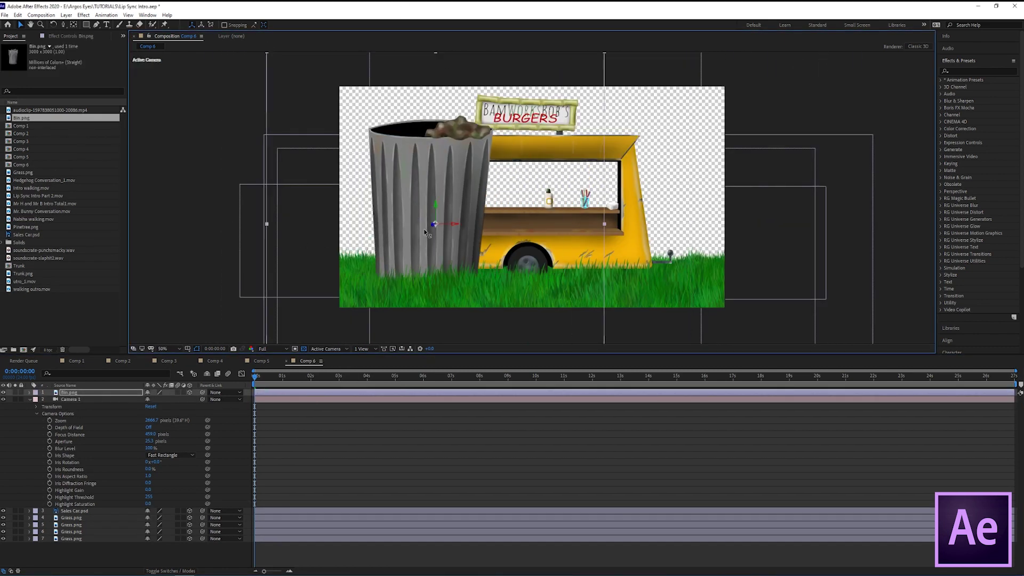
scroll(425, 233, down, 2)
scroll(478, 228, up, 2)
click(273, 557)
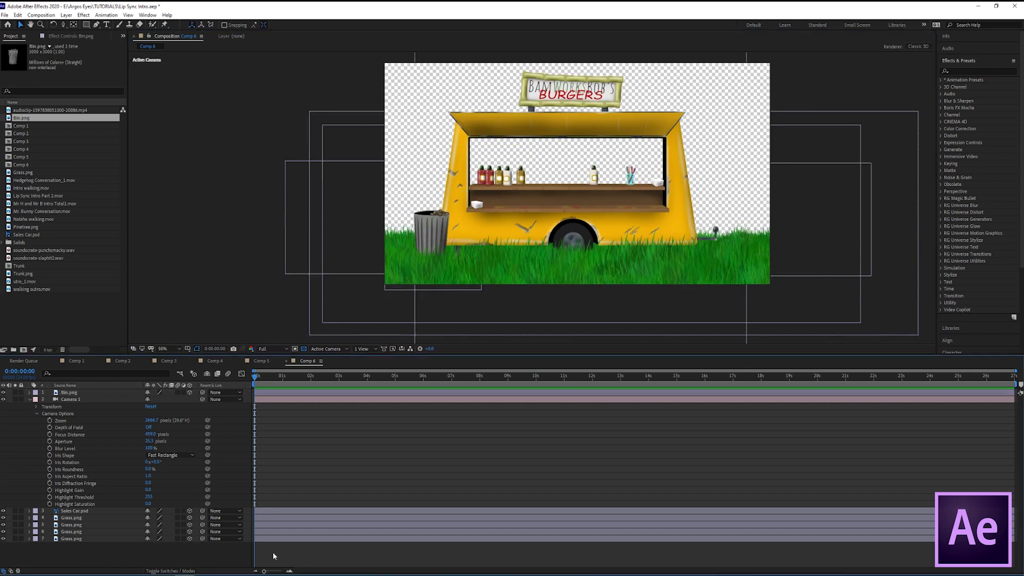
Create a 1920 x 1080 solid named Sky
click(67, 16)
mouse_move(75, 24)
click(214, 33)
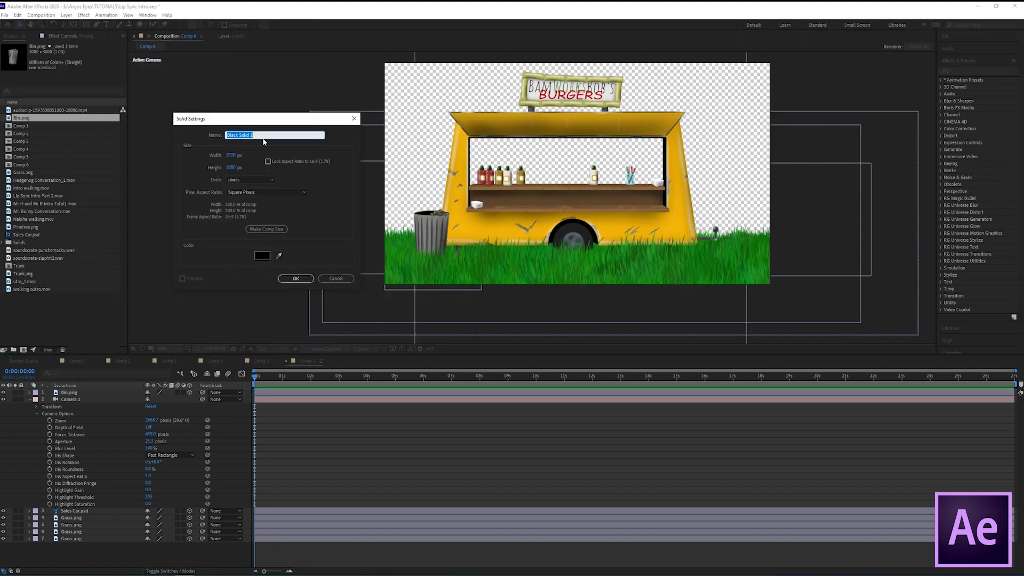
text(Sky)
click(298, 278)
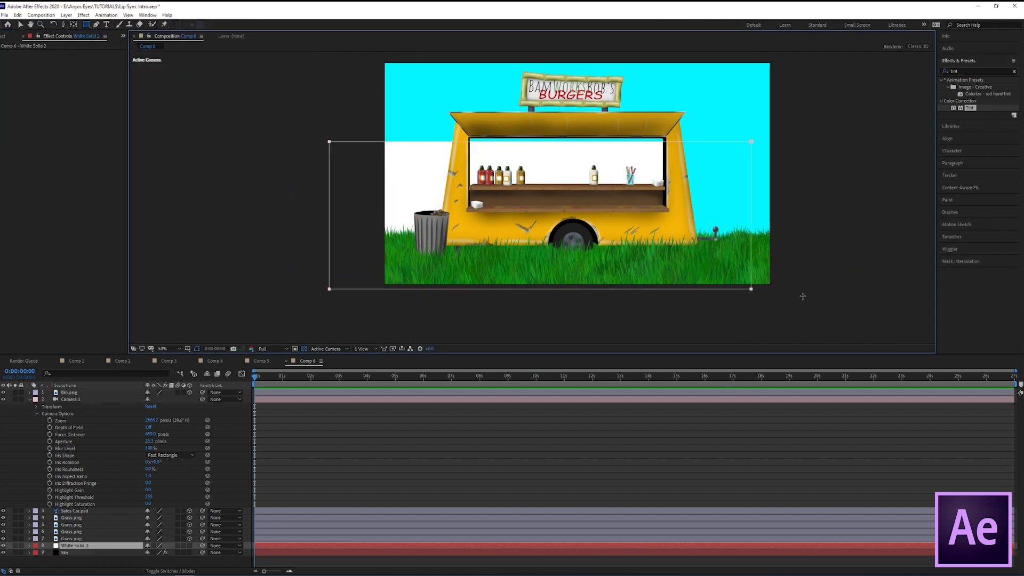
Draw a wide rectangular mask over the lower part of White Solid 2 and feather its edge into the blue sky
drag(803, 296, 851, 298)
scroll(38, 551, down, 1)
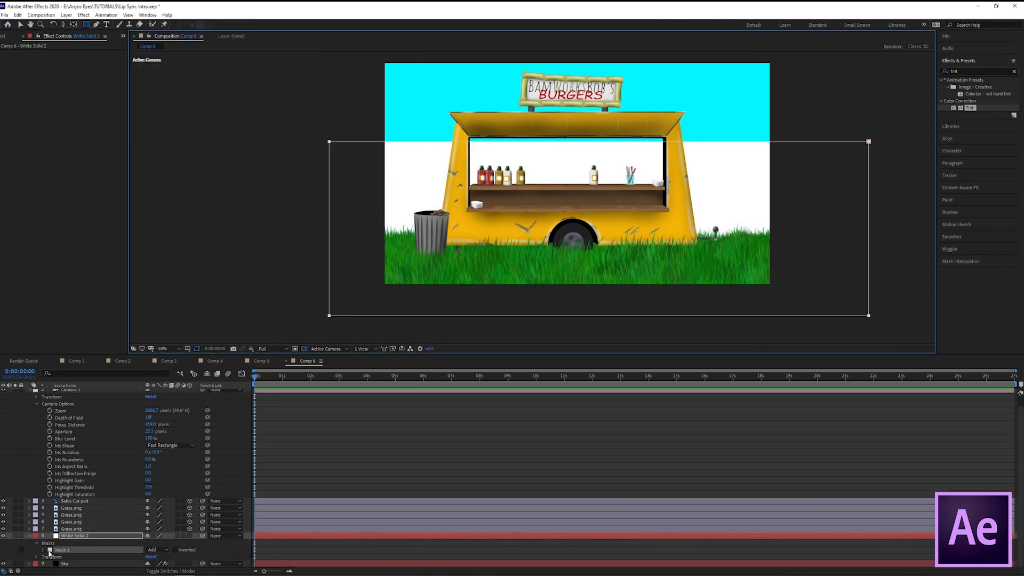
click(43, 550)
scroll(59, 546, down, 2)
drag(364, 514, 480, 515)
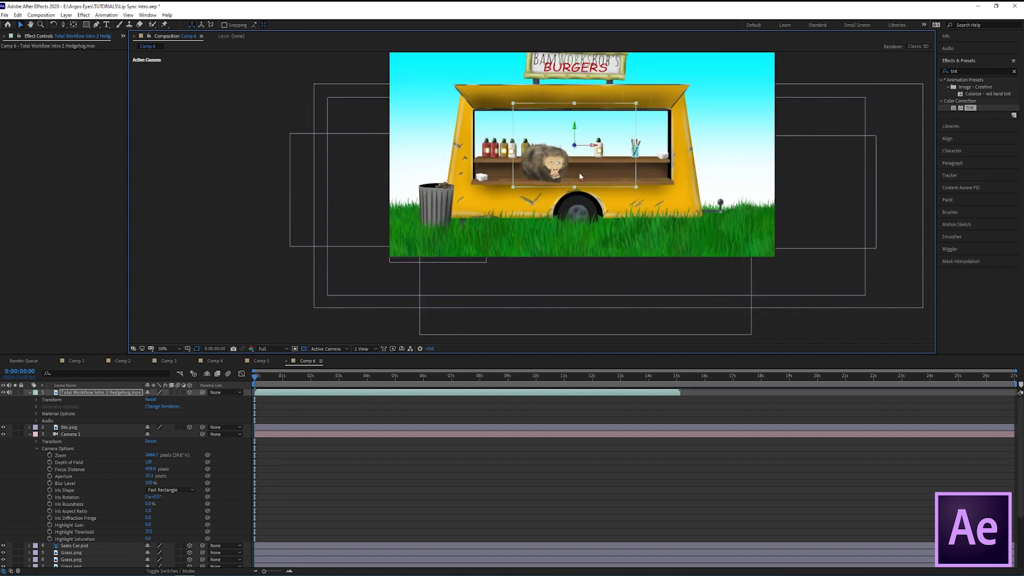
Place the Total Workflow Intro 2 Hedgehog.mov layer on the grass in front of the car, beside the bin
drag(643, 108, 641, 104)
key(v)
drag(487, 244, 492, 240)
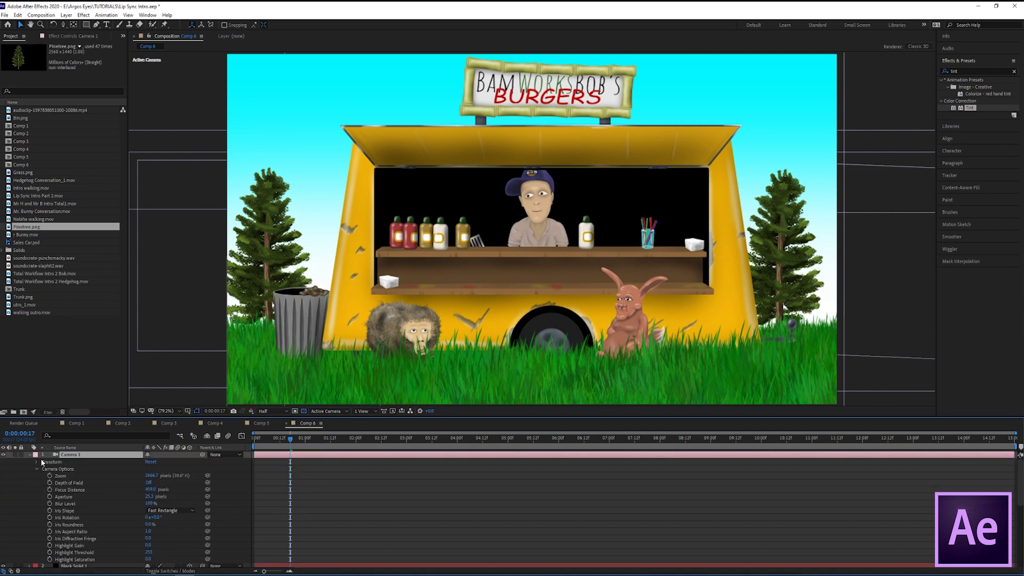
Preview the opening and set Camera 1's wide-shot Position keyframe at 0:00:02:15
click(37, 463)
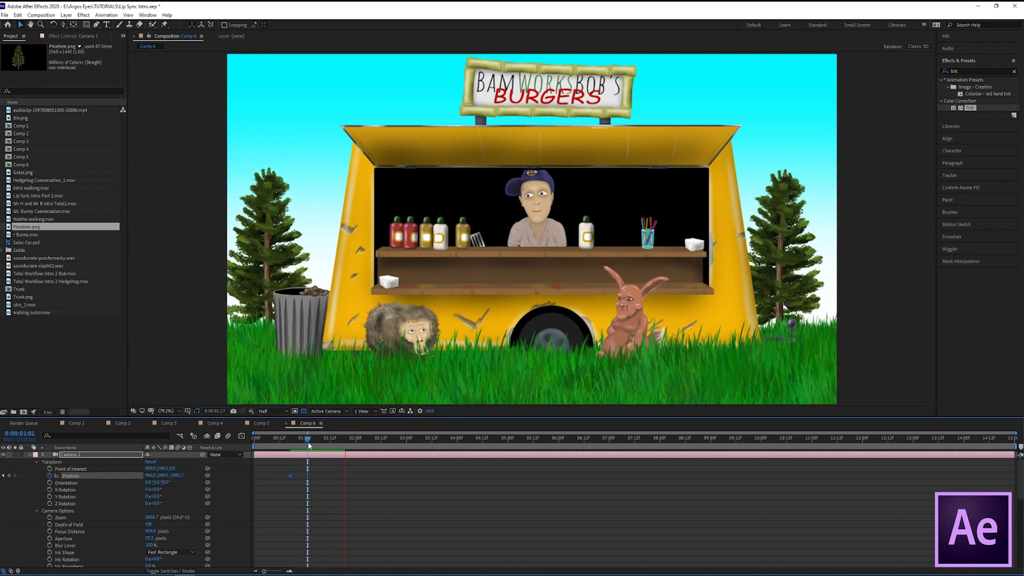
key(space)
drag(283, 438, 242, 443)
key(space)
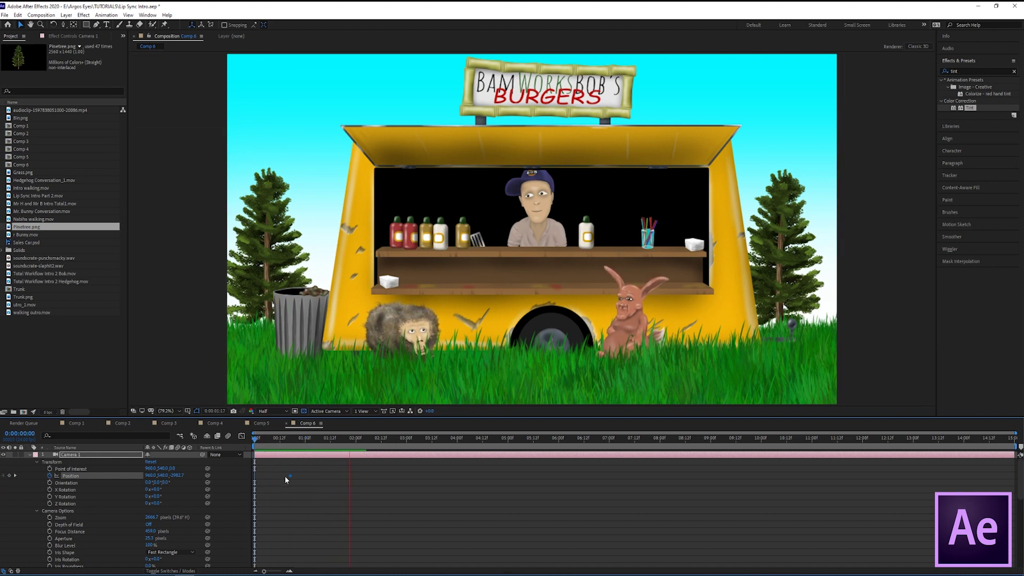
click(388, 446)
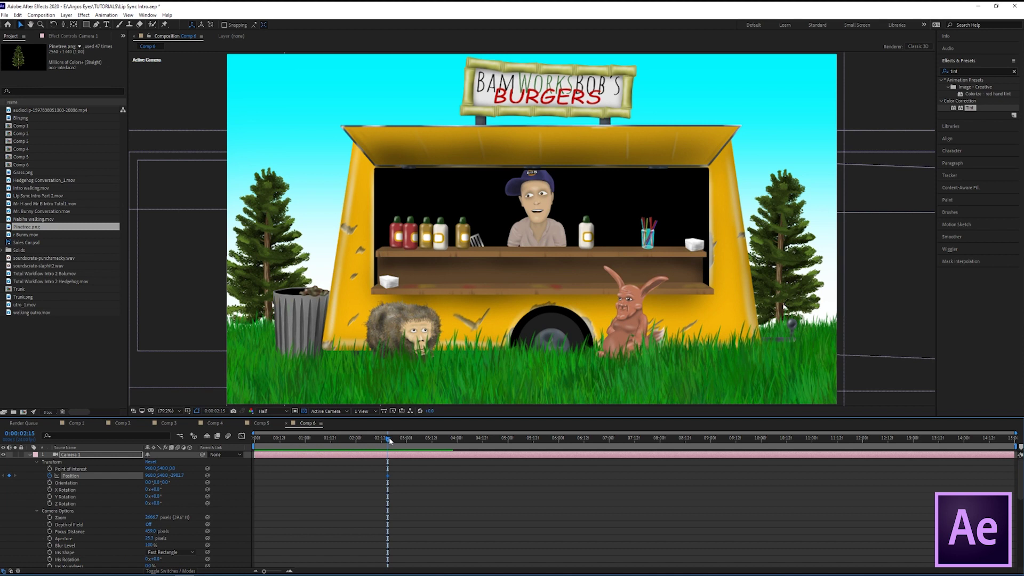
drag(265, 571, 273, 572)
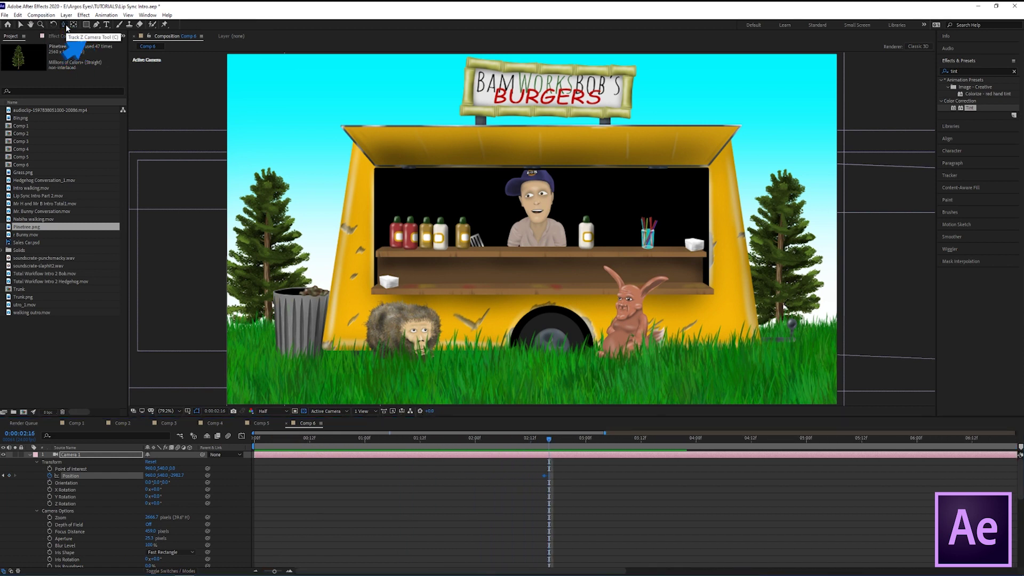
At 0:00:02:16, dolly Camera 1 in and shift it vertically to frame a close-up of Bob behind the counter
drag(510, 242, 511, 104)
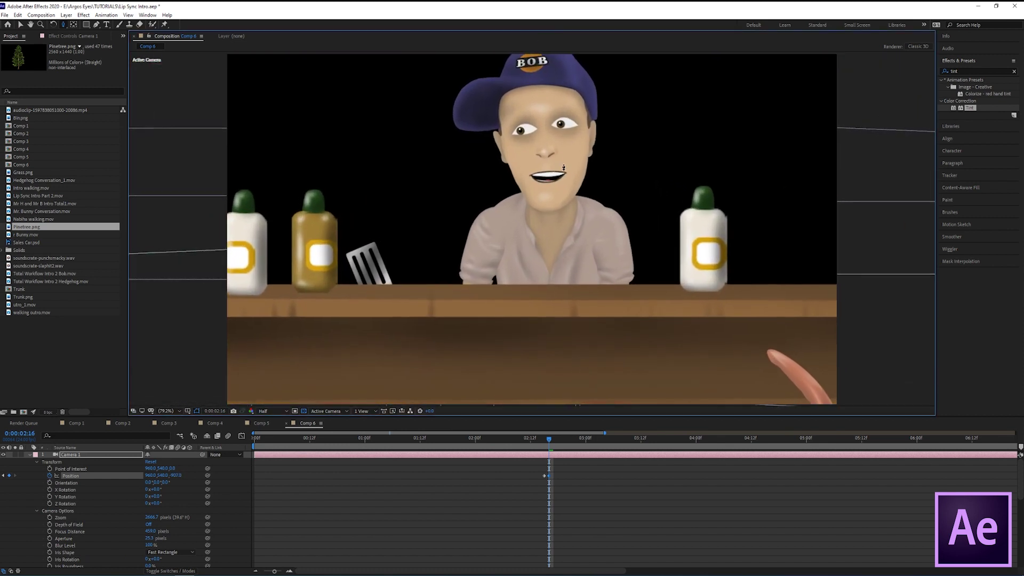
click(64, 27)
click(108, 43)
drag(554, 218, 554, 260)
Play back Bob's close-up and add a Position keyframe at 0:00:04:03 to hold the camera there
key(space)
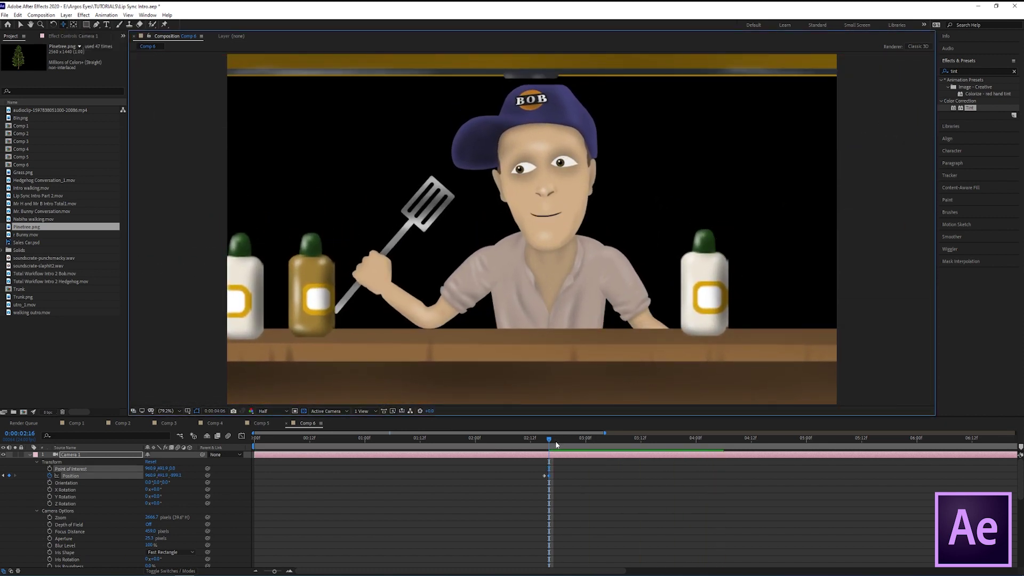
key(space)
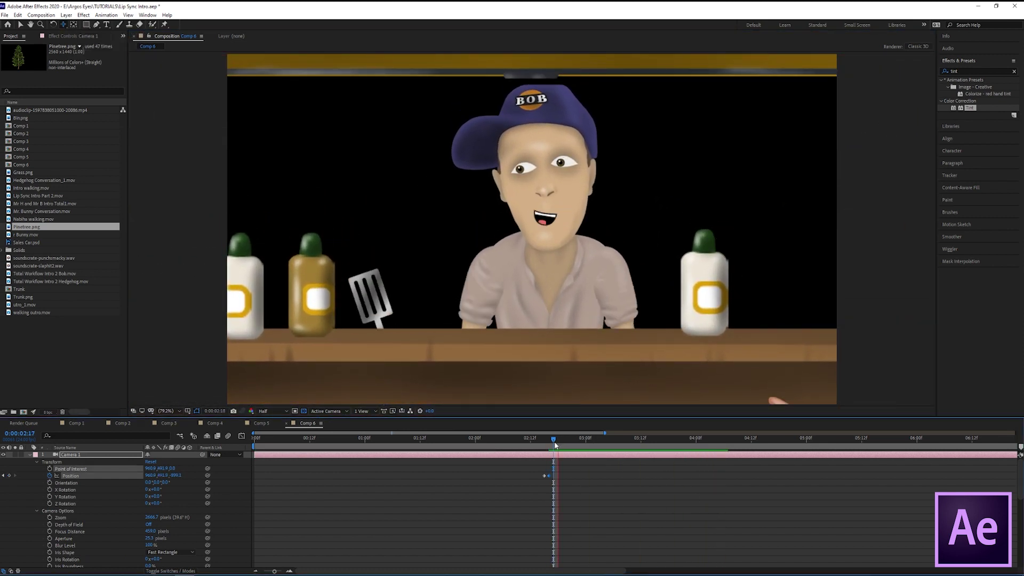
click(574, 442)
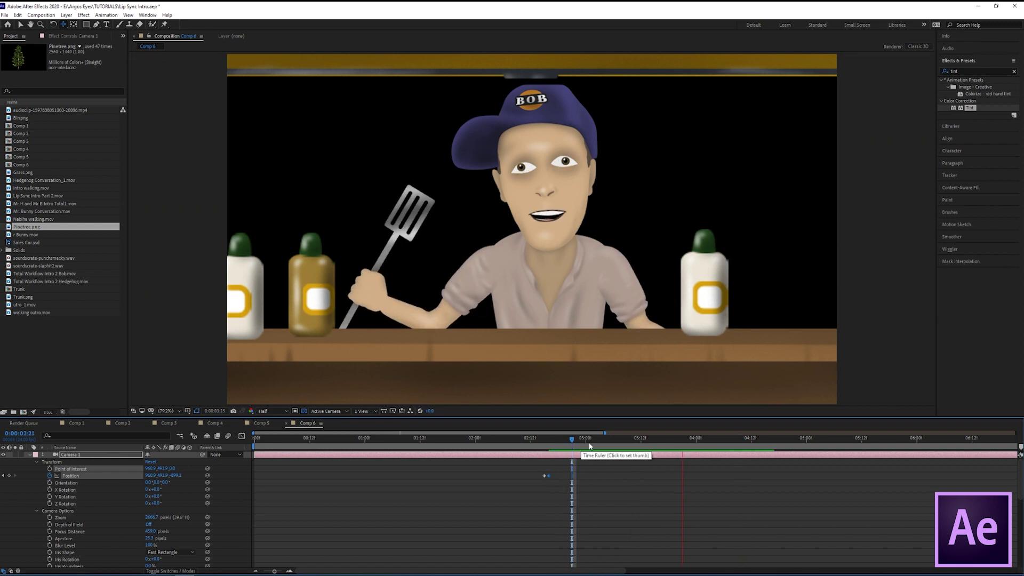
click(719, 442)
key(space)
key(space)
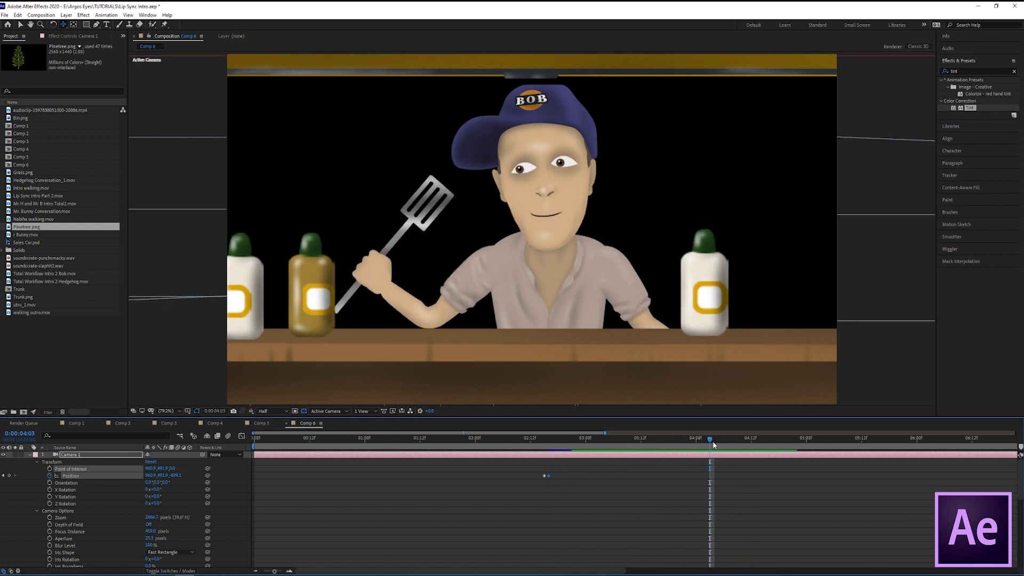
key(space)
key(space)
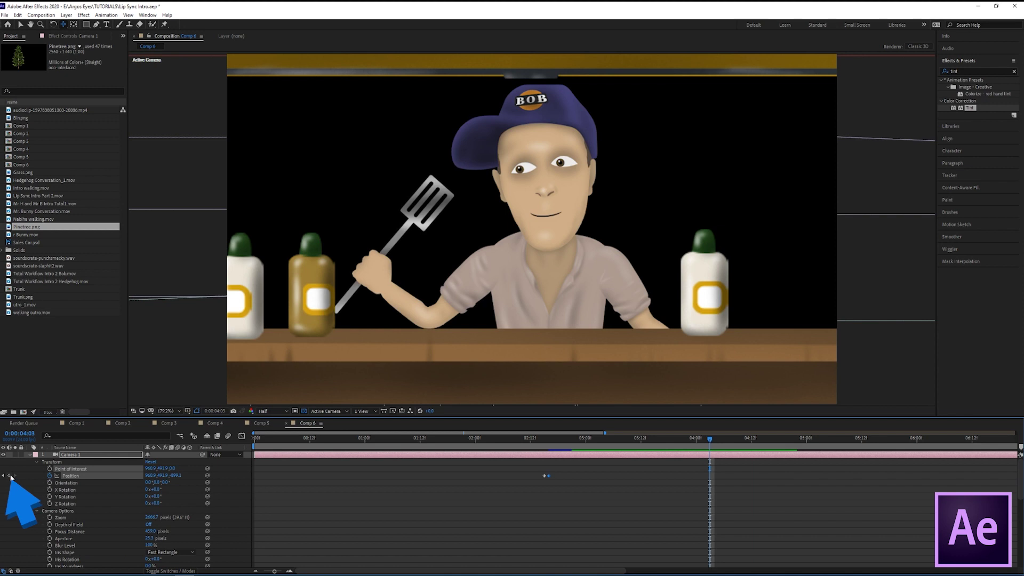
Copy the wide-shot Position keyframe from 0:00:02:15 to just after 0:00:04:03, and preview the following dialogue
mouse_move(545, 476)
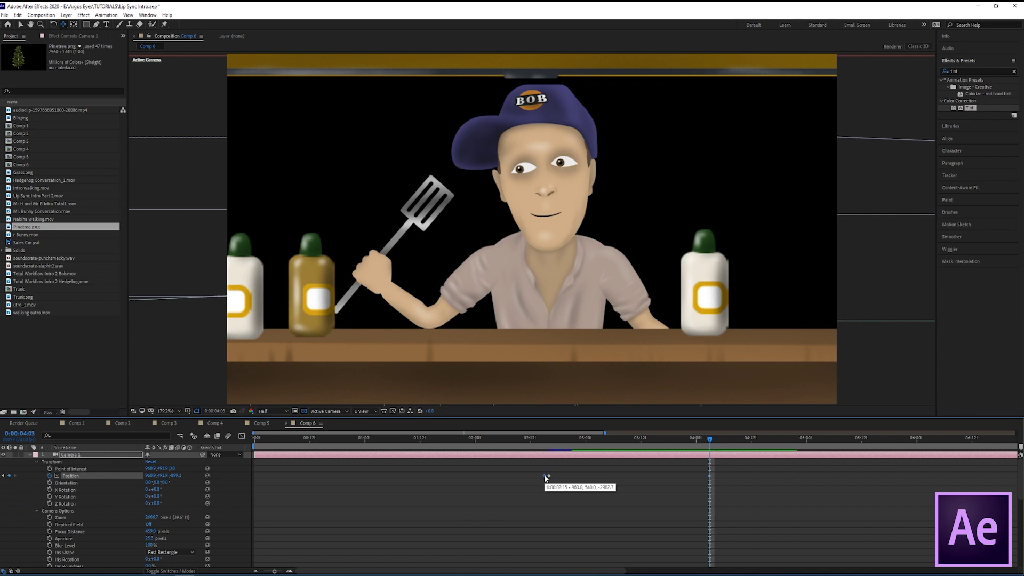
click(714, 443)
key(ctrl+v)
drag(529, 445, 927, 446)
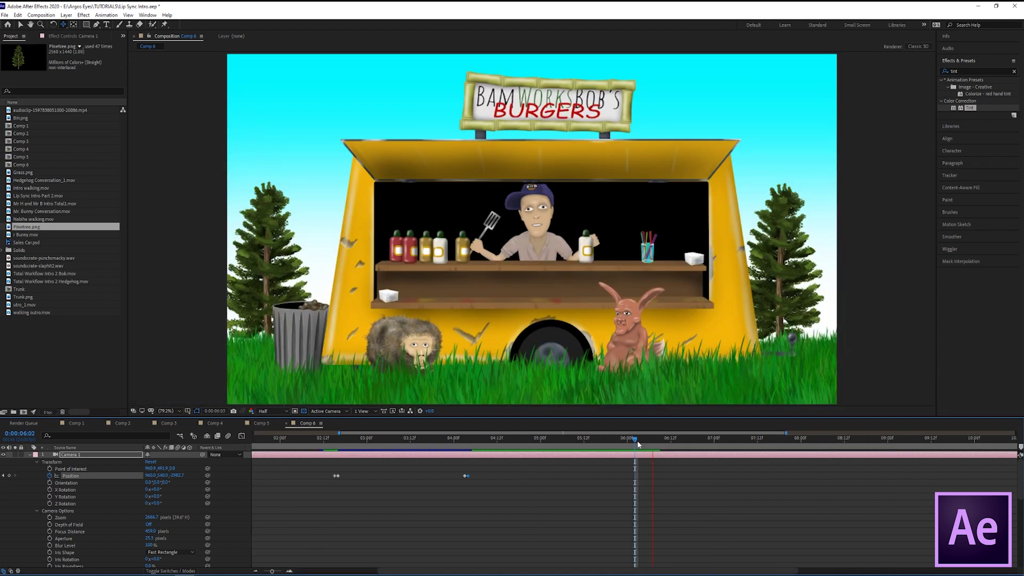
Hold the wide shot with a Position keyframe at 0:00:06:02, then move the camera to a rabbit close-up at 0:00:06:03
key(ctrl+v)
click(639, 443)
drag(554, 299, 515, 224)
click(64, 24)
click(104, 51)
drag(512, 330, 512, 186)
click(63, 25)
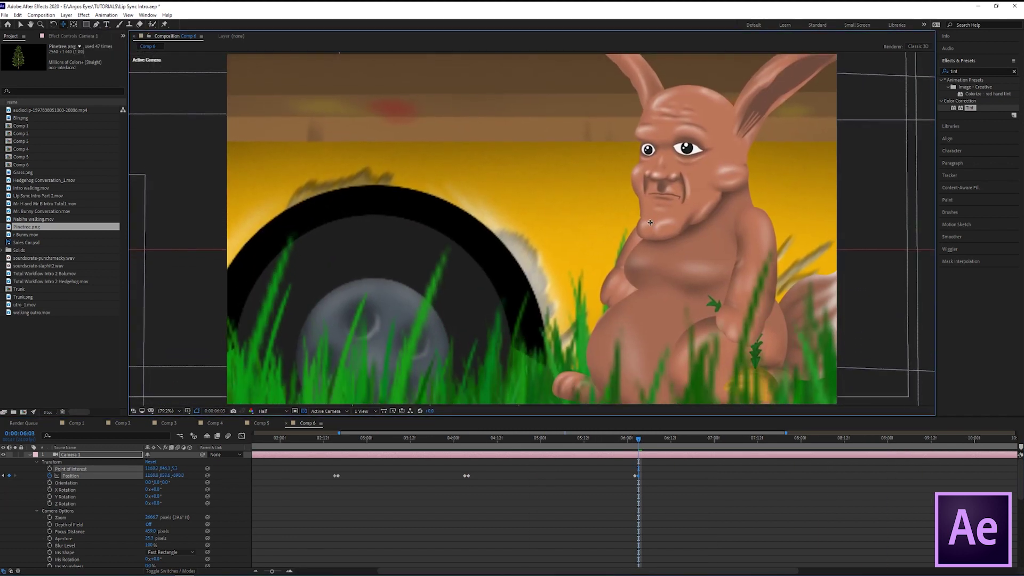
drag(639, 441, 805, 441)
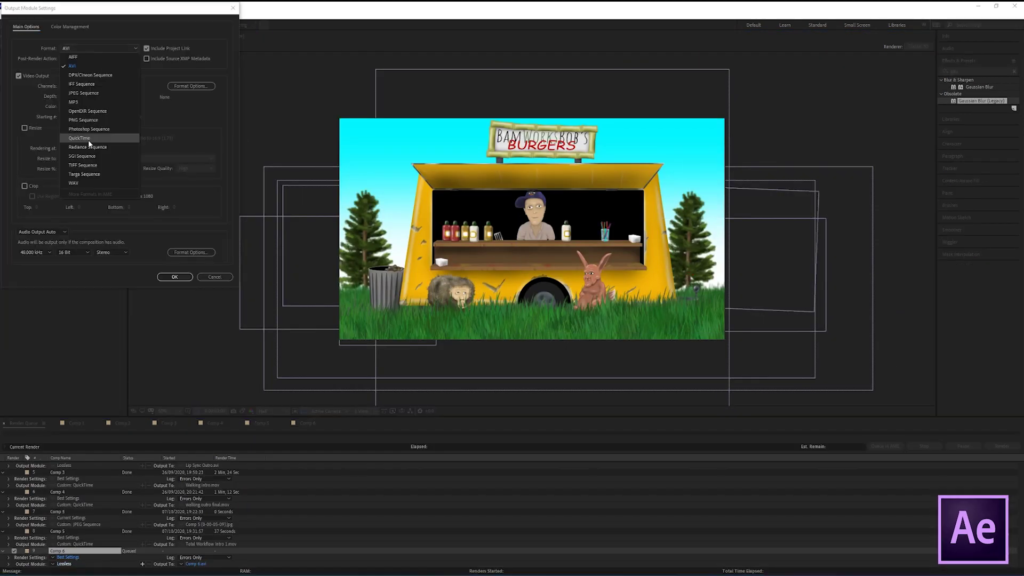
Set Comp 6's output format to QuickTime, name the file "Total Workflow Intro 2 Sales Car" and render it
scroll(293, 160, down, 3)
text(Total Workflow Intro 2 Sales Car)
key(Return)
click(1003, 446)
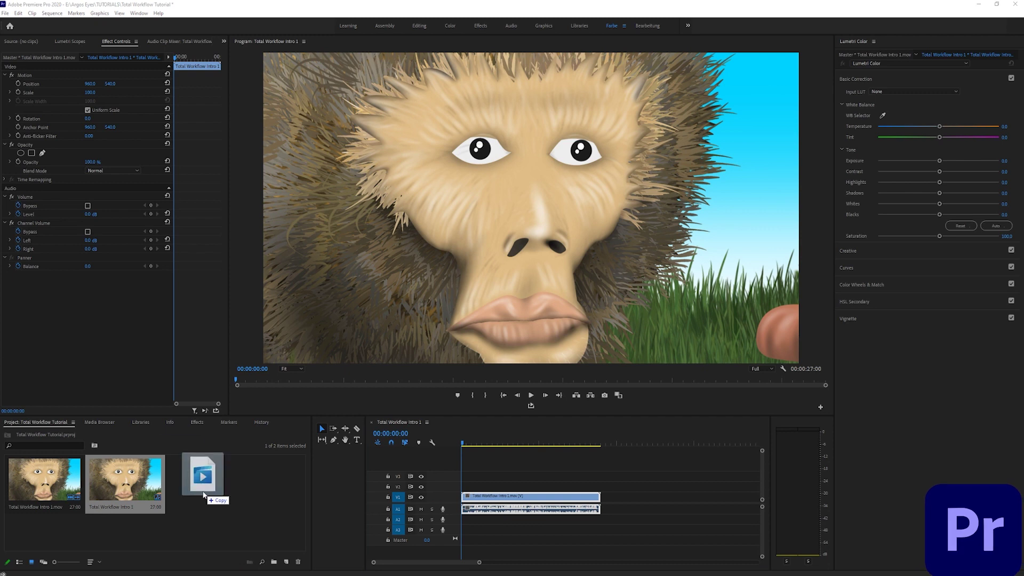
In Premiere Pro, import the rendered Sales Car clip, place it directly after Total Workflow Intro 1, and preview the transition
drag(201, 469, 609, 512)
click(586, 442)
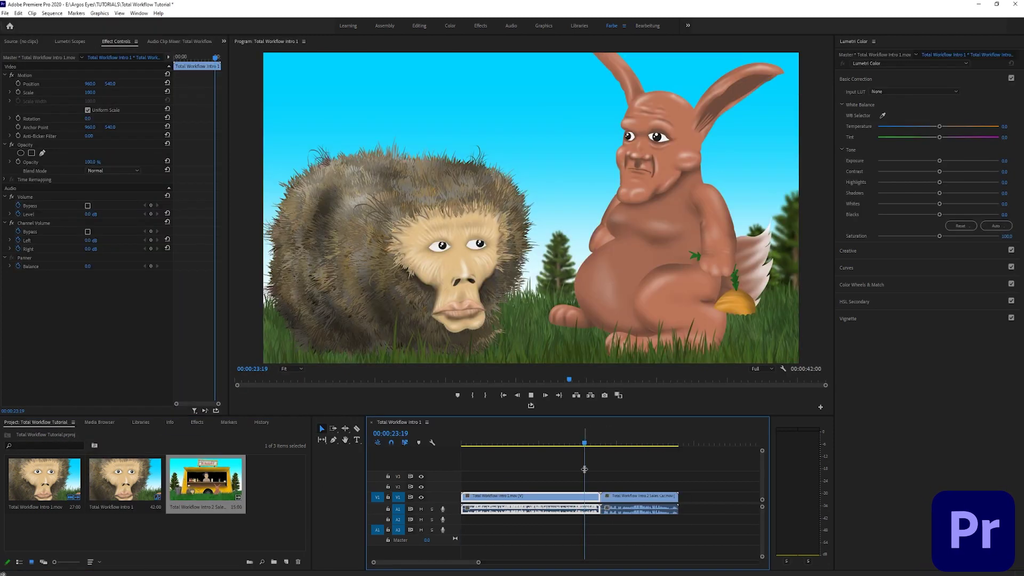
key(space)
key(space)
Trim the cut between the Total Workflow Intro 1 and Sales Car clips, and play the transition back
drag(479, 562, 425, 562)
mouse_move(600, 500)
mouse_down()
mouse_move(580, 500)
mouse_move(623, 500)
mouse_move(601, 500)
mouse_up()
click(536, 443)
key(space)
drag(425, 562, 456, 566)
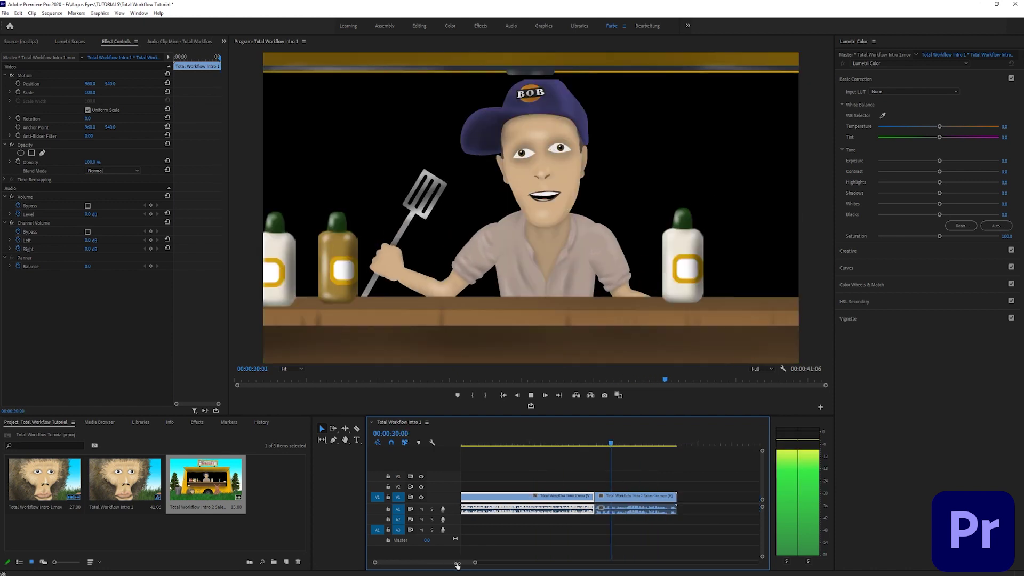